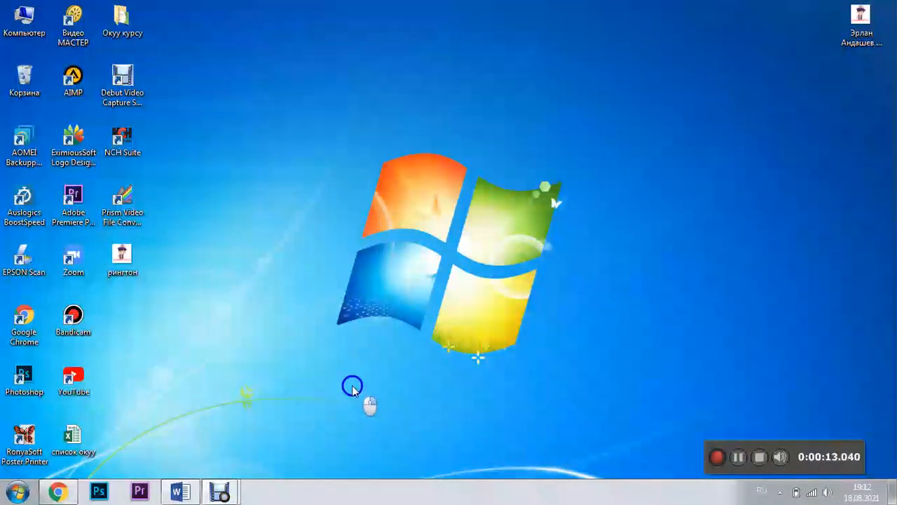
left_click(191, 494)
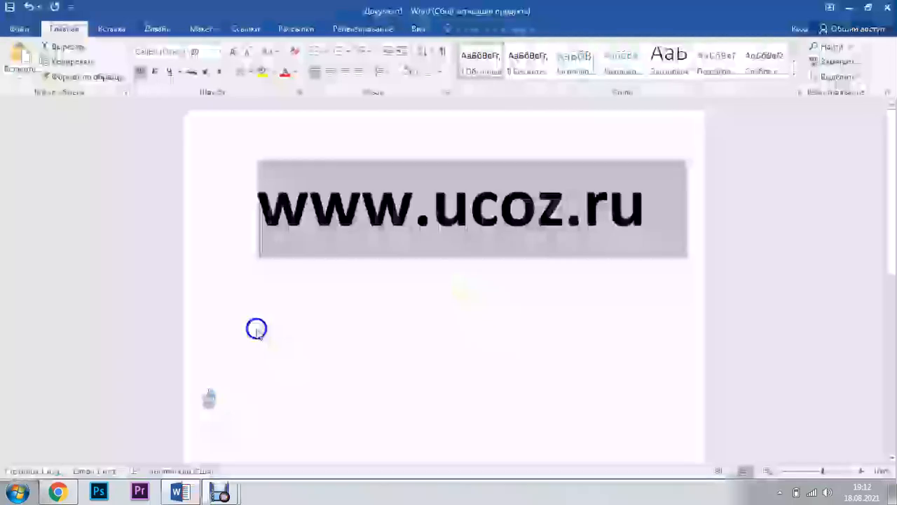
left_click(427, 207)
left_click_drag(263, 207, 667, 226)
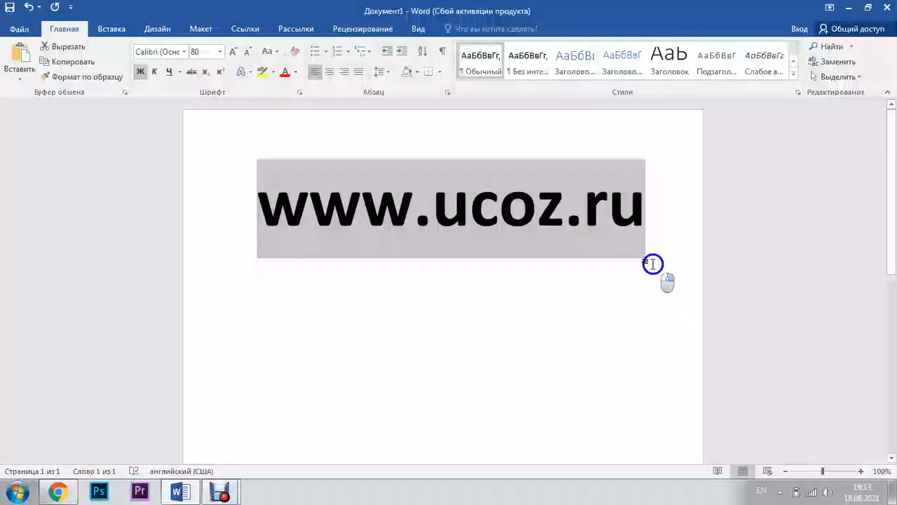
right_click(456, 203)
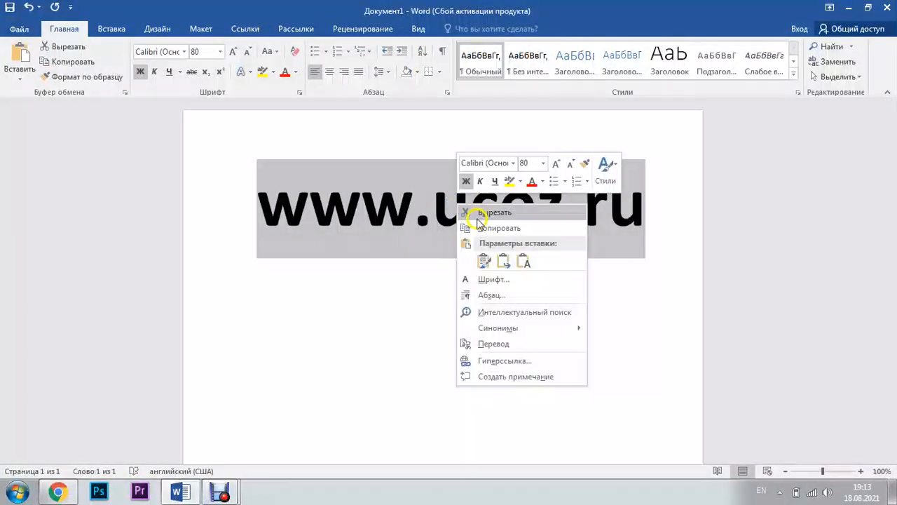
left_click(487, 226)
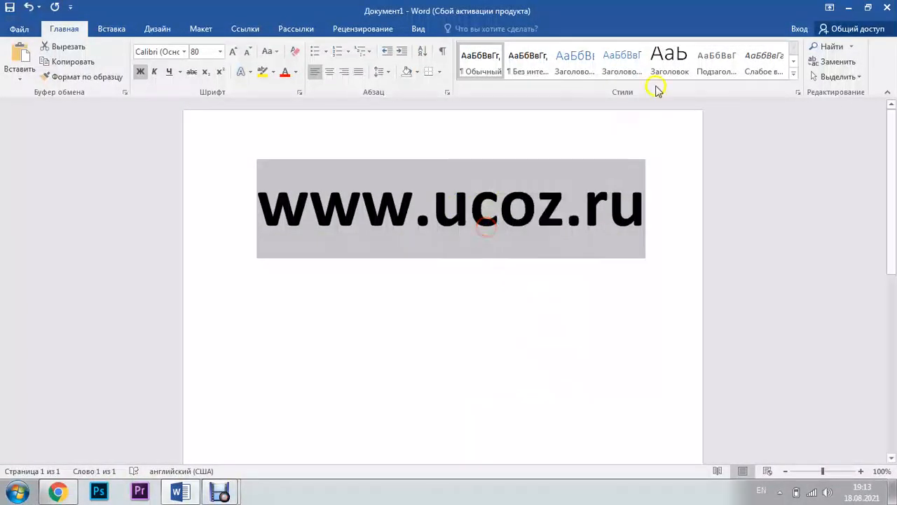
left_click(849, 10)
left_click(59, 492)
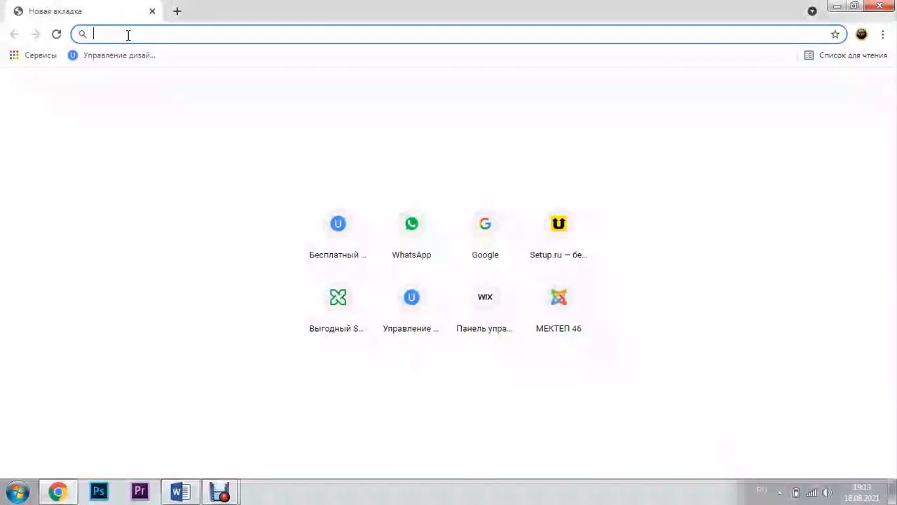
key("ctrl+v")
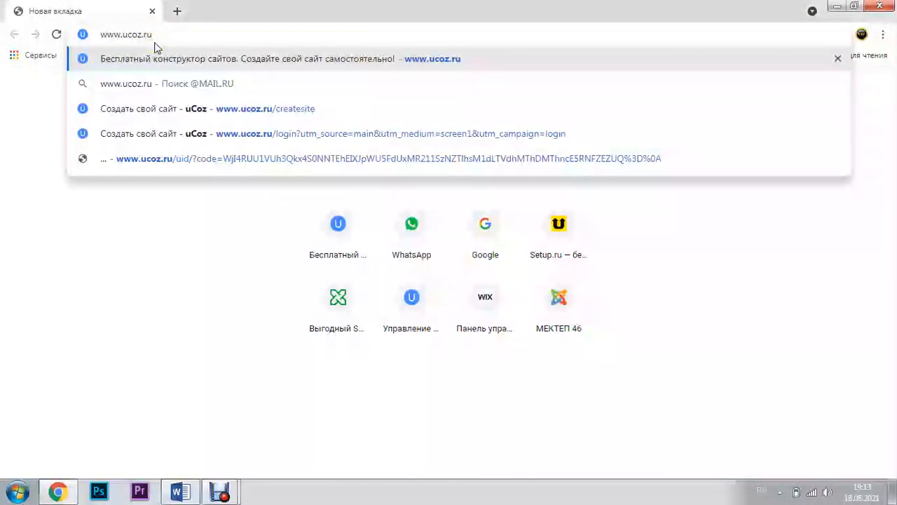
key("Return")
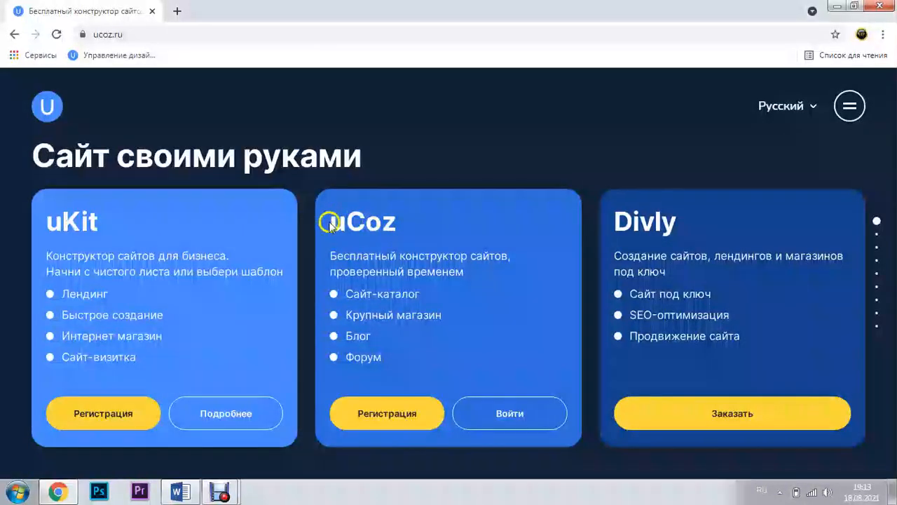
Examine the uCoz registration form with its other sign-up services and e-mail field, and return to the home page
left_click(369, 400)
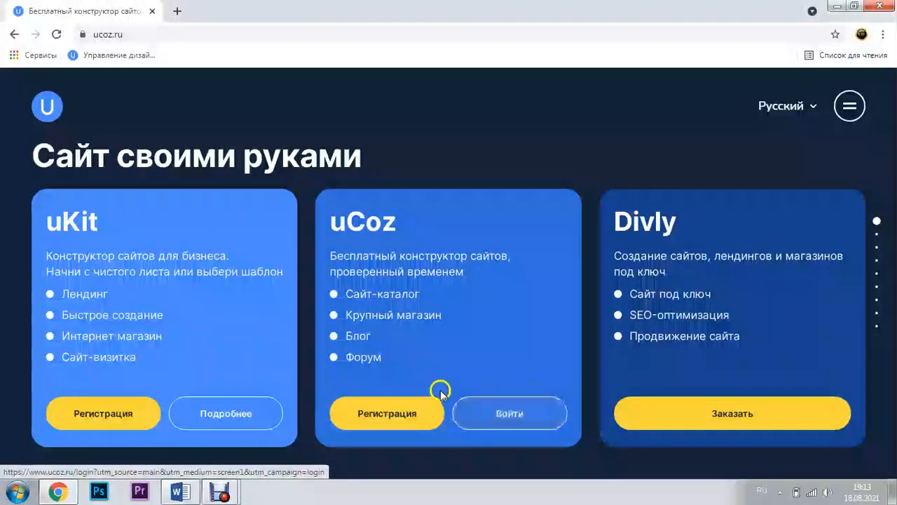
left_click(381, 411)
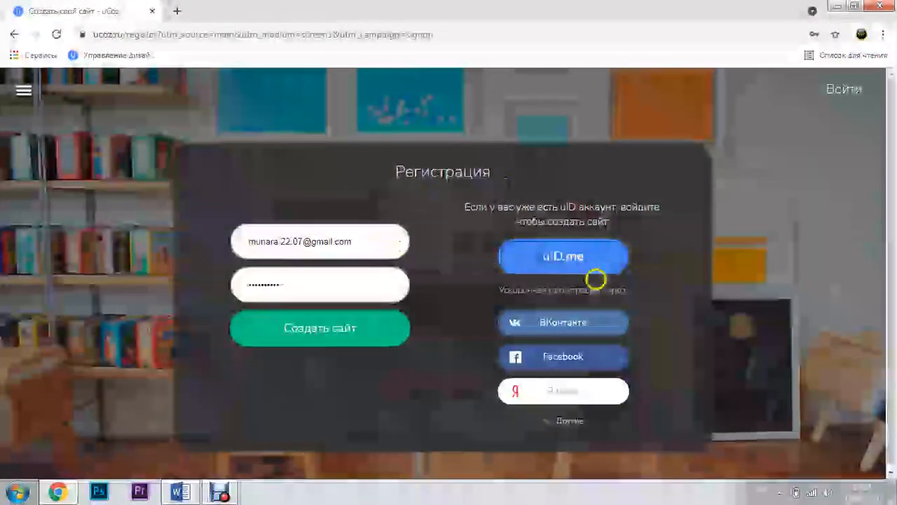
left_click(556, 424)
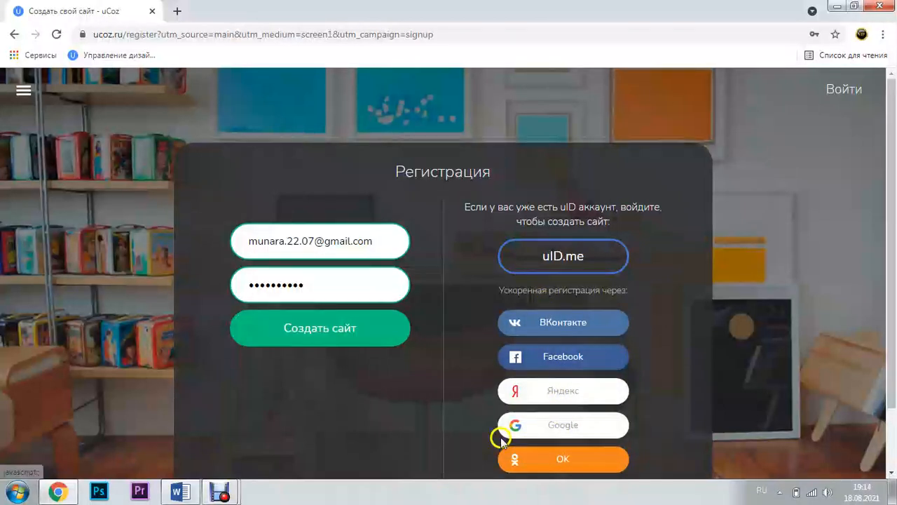
left_click(425, 396)
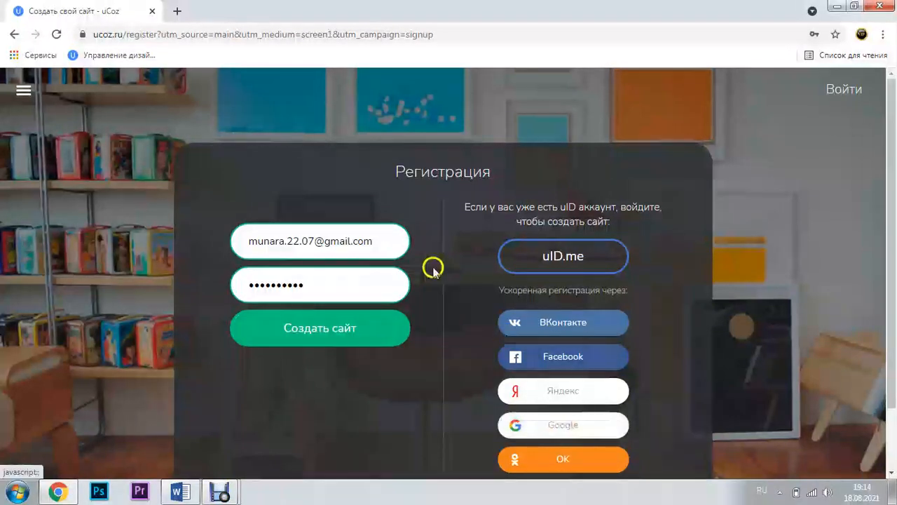
left_click_drag(250, 241, 380, 245)
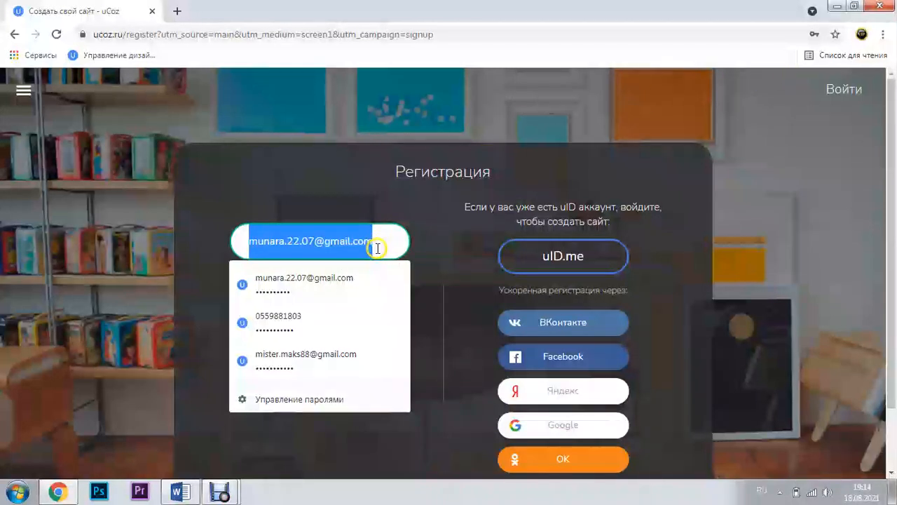
left_click(398, 211)
left_click(398, 210)
left_click(103, 87)
left_click(10, 33)
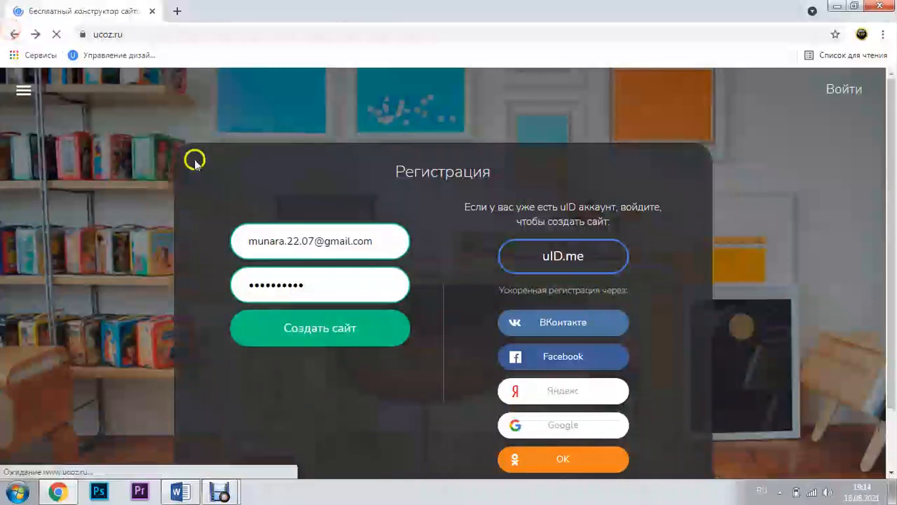
Sign in to uCoz through uID, continuing with the already remembered account
left_click(517, 413)
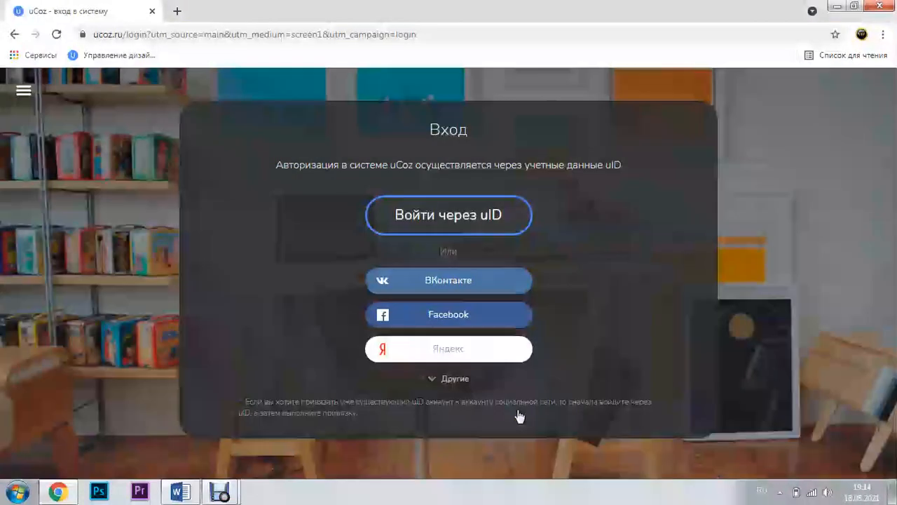
left_click(471, 216)
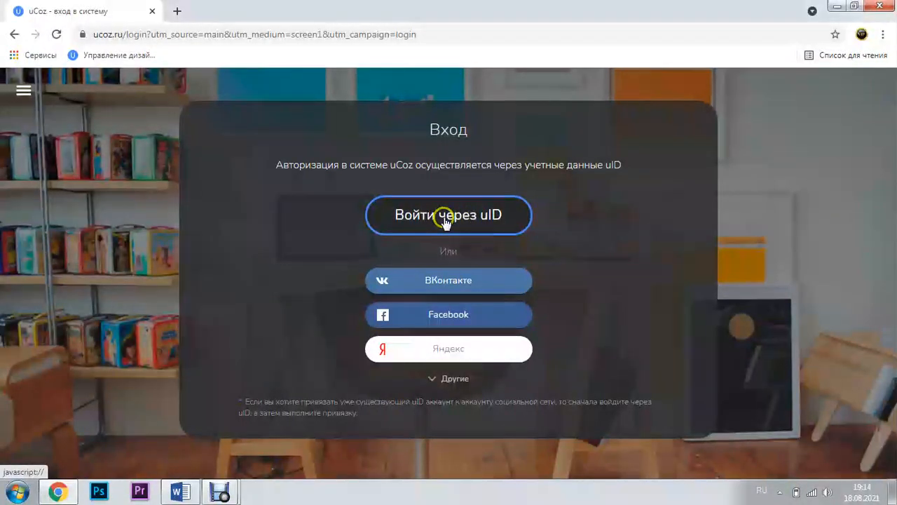
left_click(449, 218)
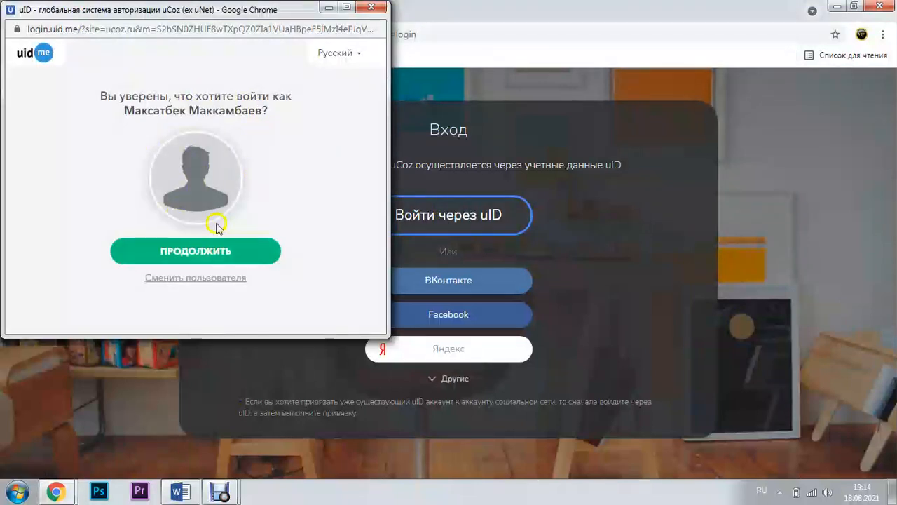
left_click(189, 253)
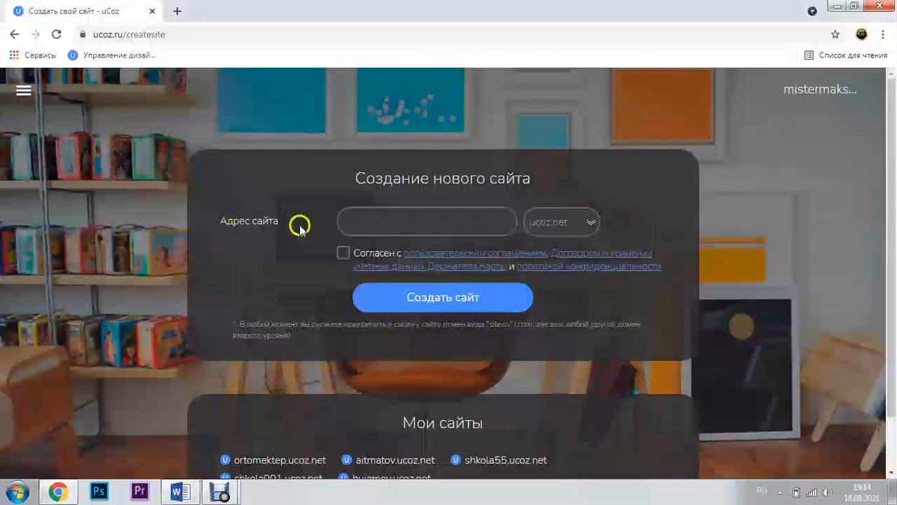
Enter shkola.Lenina as the new site's address and keep ucoz.net as its domain
left_click(385, 221)
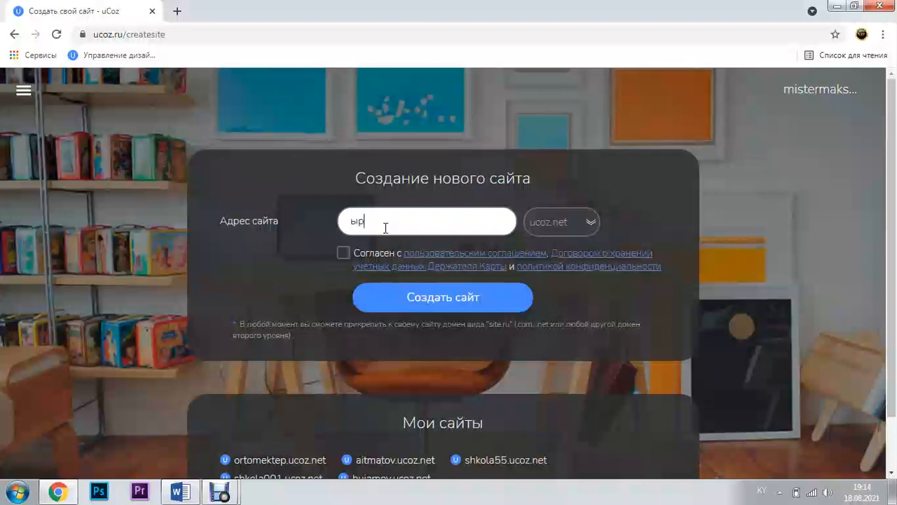
type("дф")
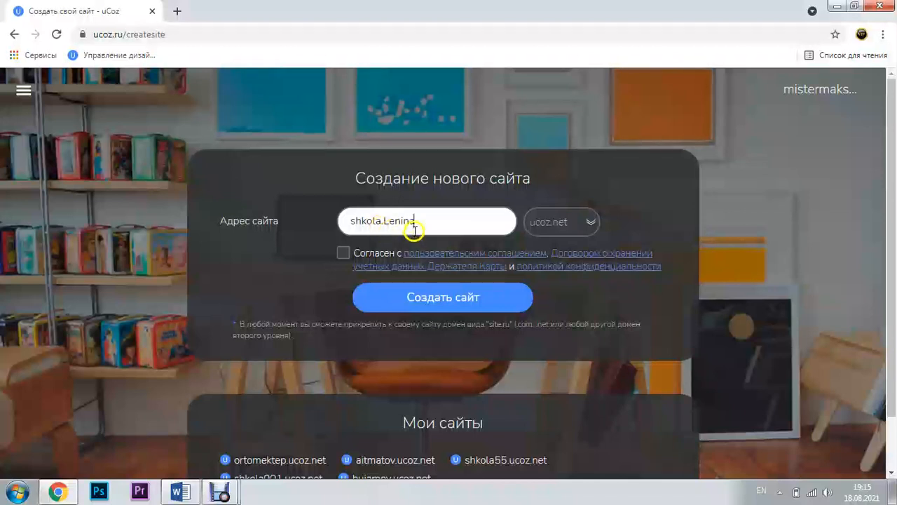
left_click(592, 223)
left_click_drag(591, 259, 565, 245)
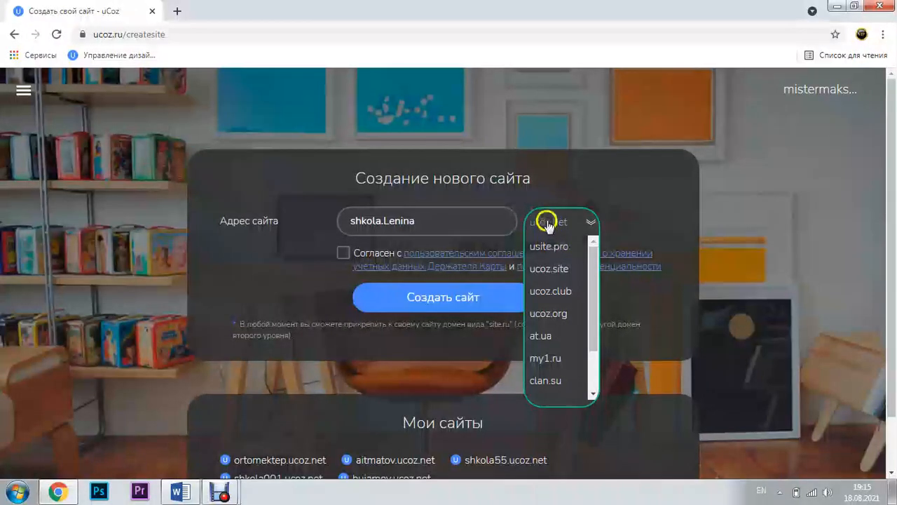
left_click(550, 224)
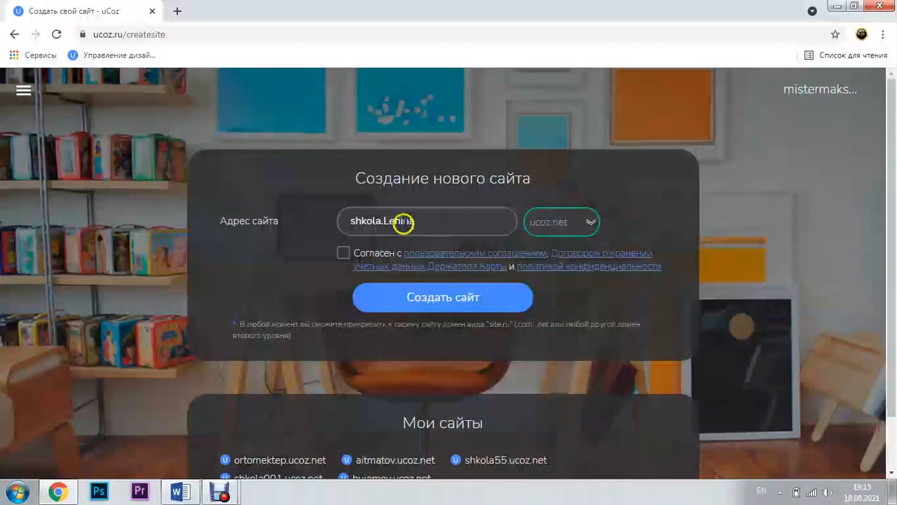
Accept the user agreements and create the site, removing the dot so the address reads shkolaLenina
left_click(343, 254)
left_click(441, 303)
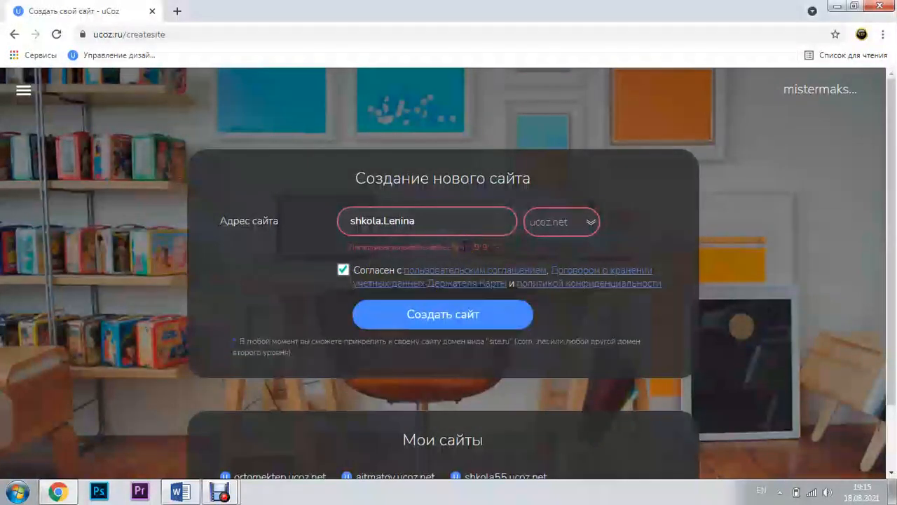
left_click(383, 222)
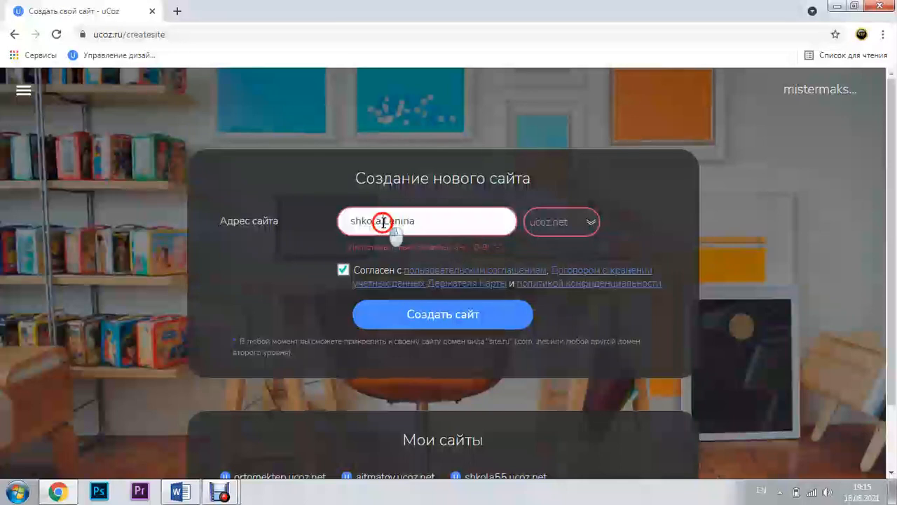
key("BackSpace")
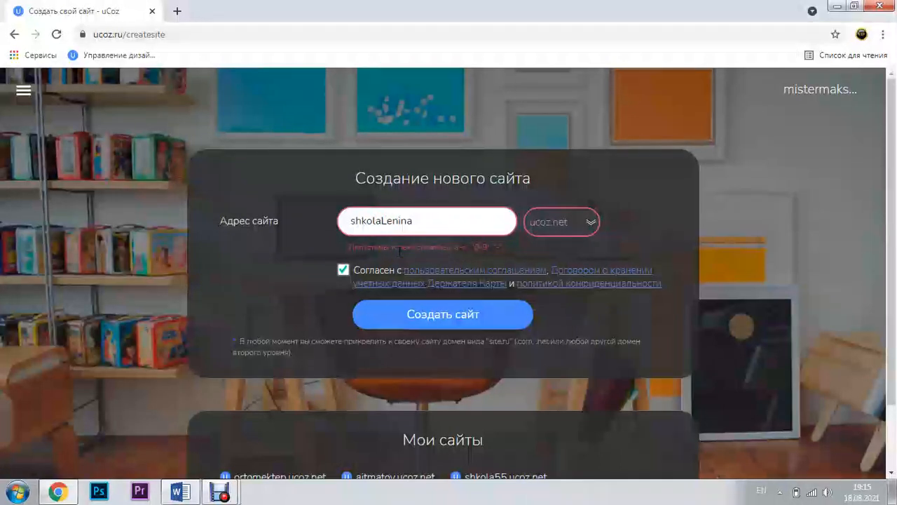
left_click(415, 313)
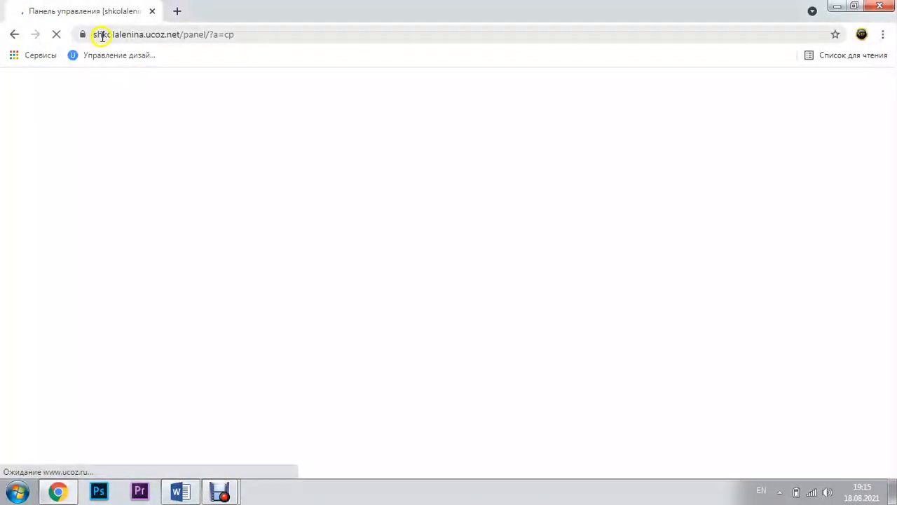
Highlight the new site's base address, up to ucoz.net, in the browser's current URL
left_click(179, 35)
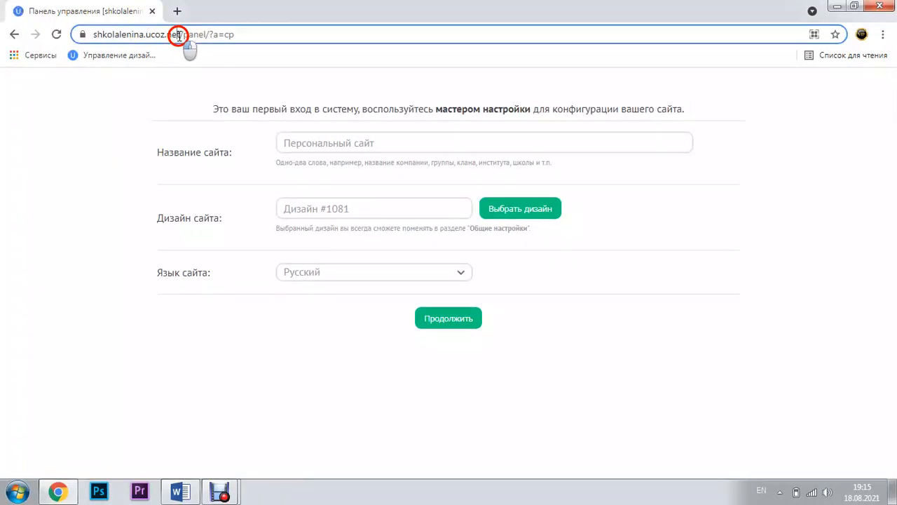
double_click(180, 34)
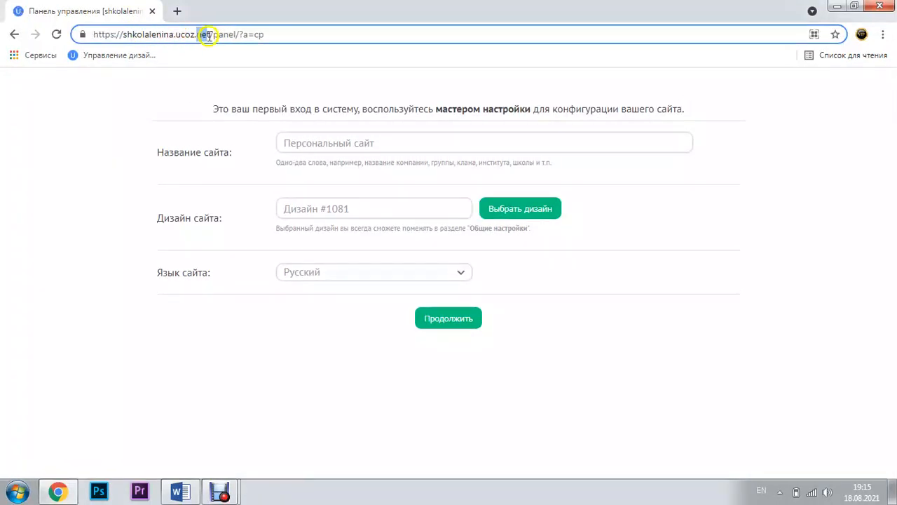
left_click_drag(211, 35, 93, 35)
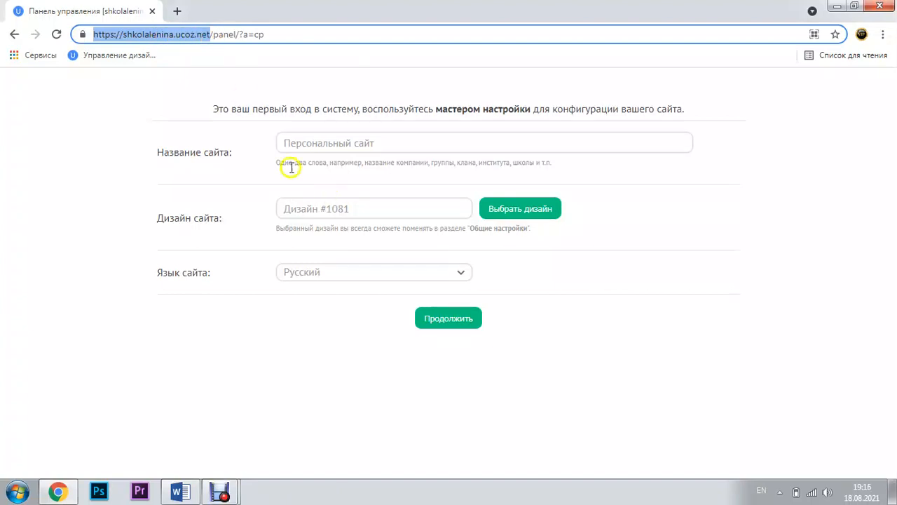
left_click(233, 135)
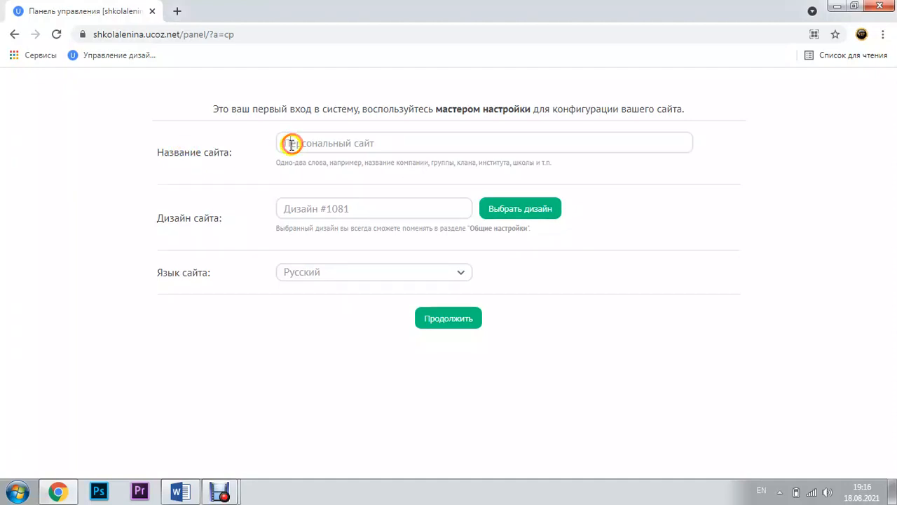
Replace the default site name with a Kyrgyz title beginning "Ленин мектебинин расмий сай"
left_click_drag(382, 146, 274, 141)
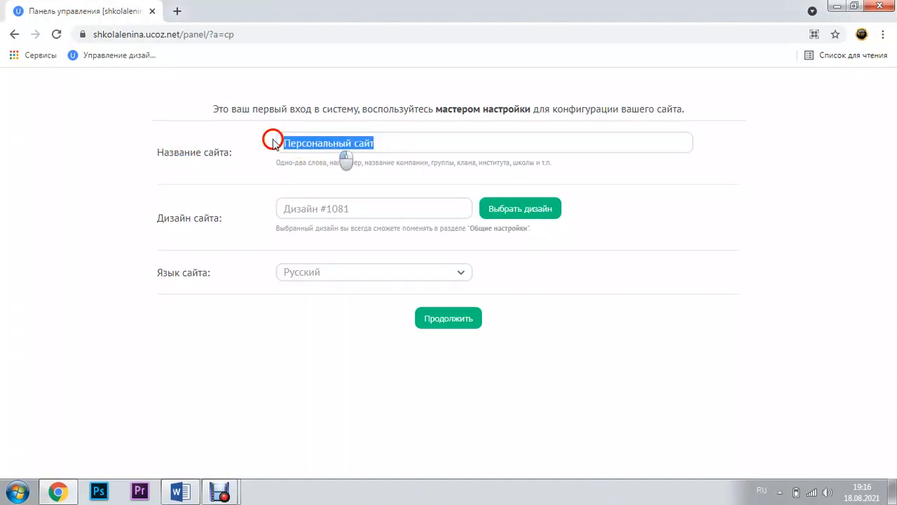
key("BackSpace")
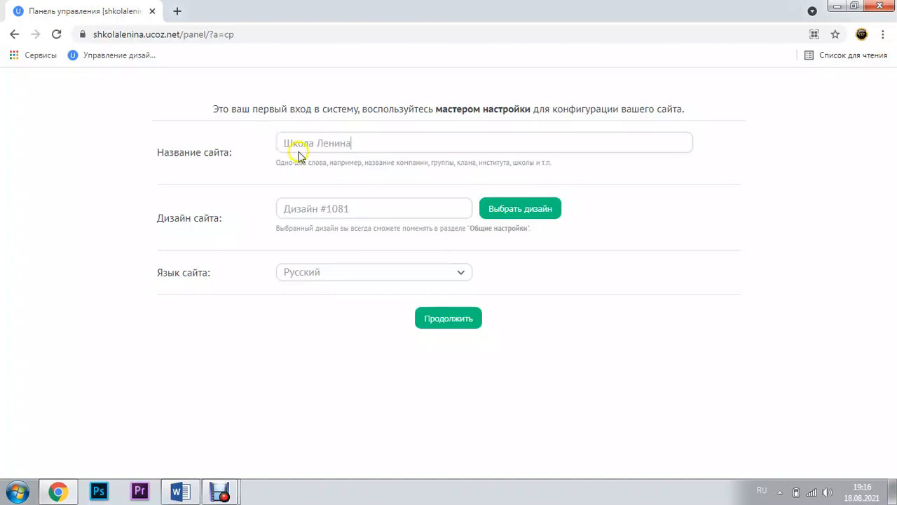
left_click_drag(370, 143, 274, 147)
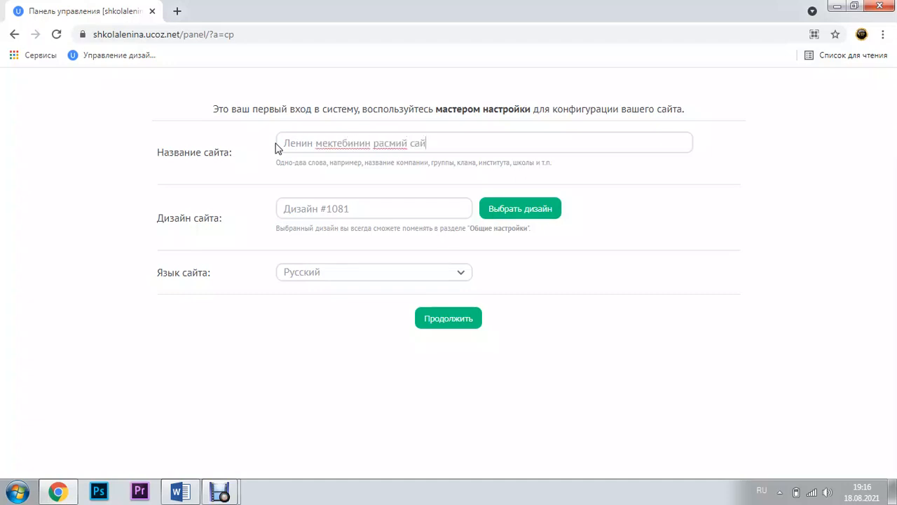
Open the list of site designs and filter it to the education category (Образование)
left_click(499, 211)
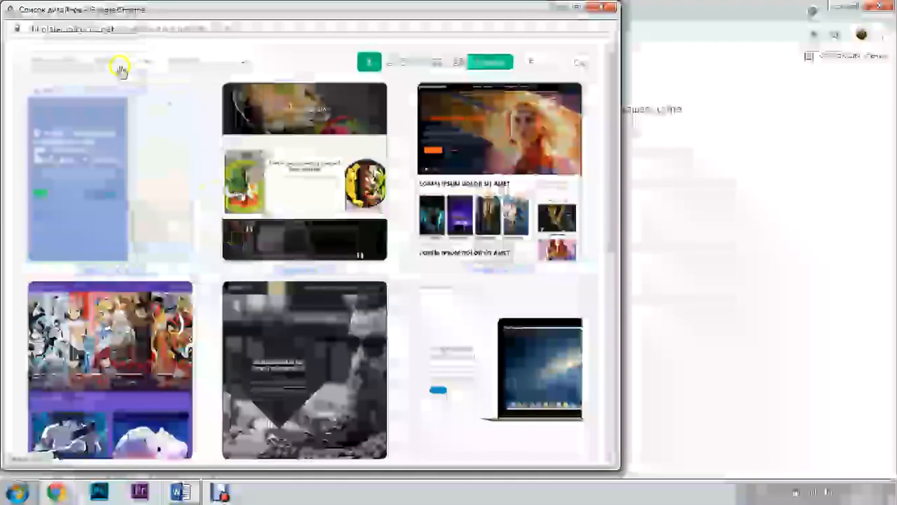
left_click(102, 62)
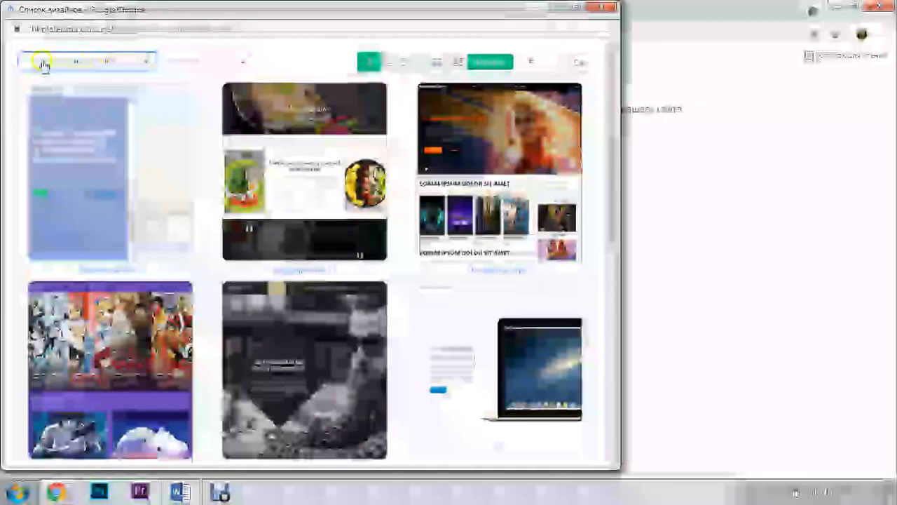
left_click(147, 62)
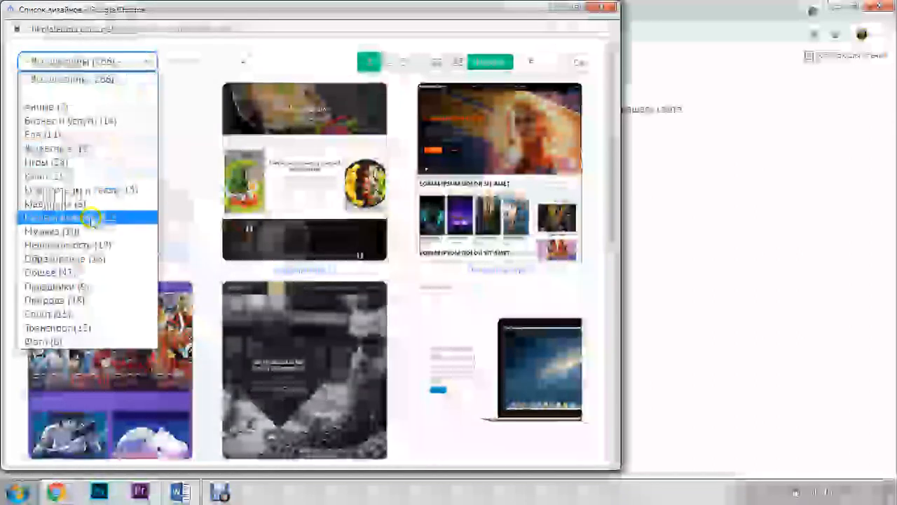
left_click(64, 258)
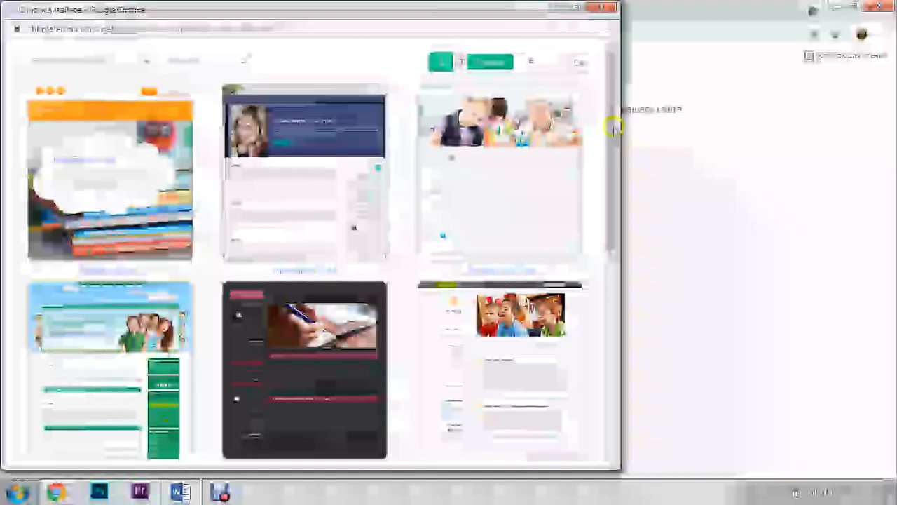
Choose the green education template with books in its header and confirm it as the site's design
left_click_drag(609, 136, 581, 293)
left_click(497, 224)
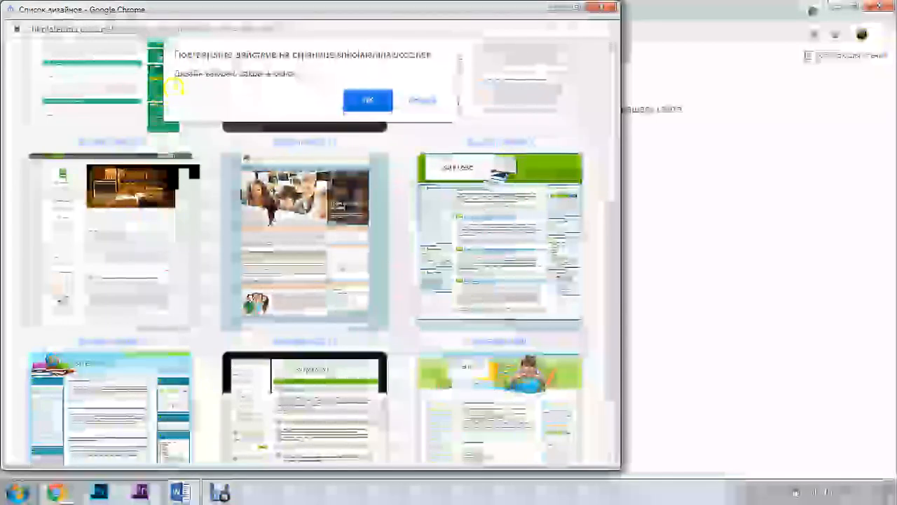
left_click(363, 100)
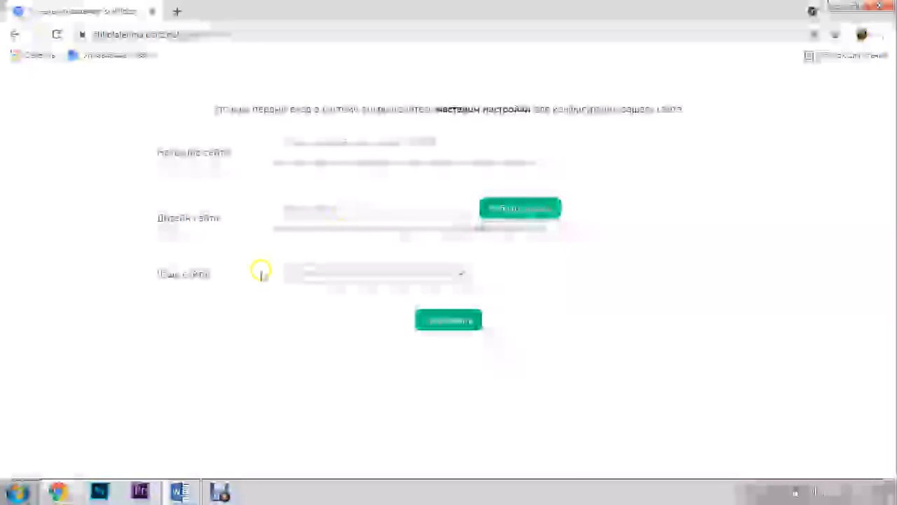
Keep Русский as the site language and continue to the module selection
left_click(371, 274)
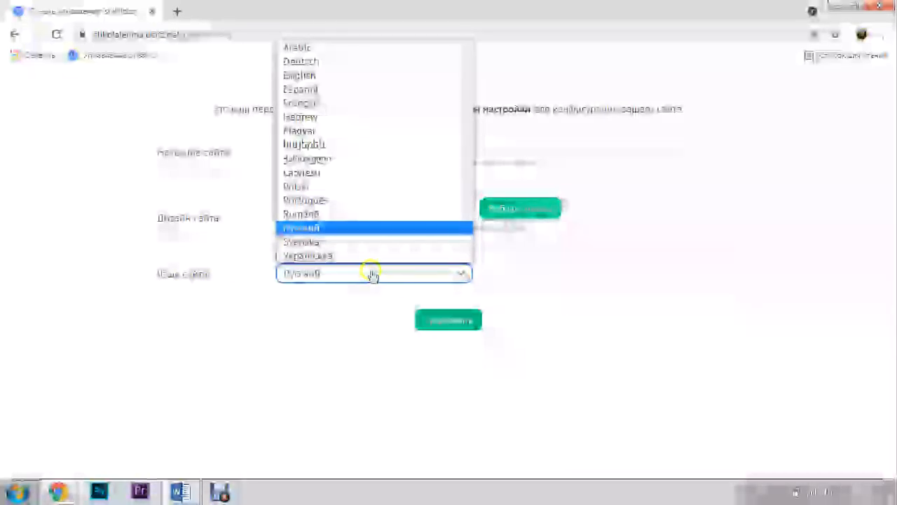
left_click(371, 272)
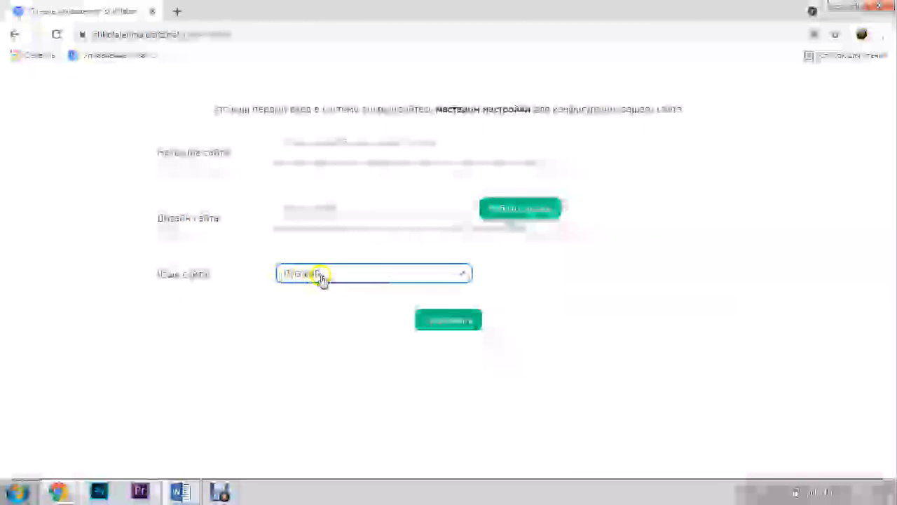
left_click(454, 321)
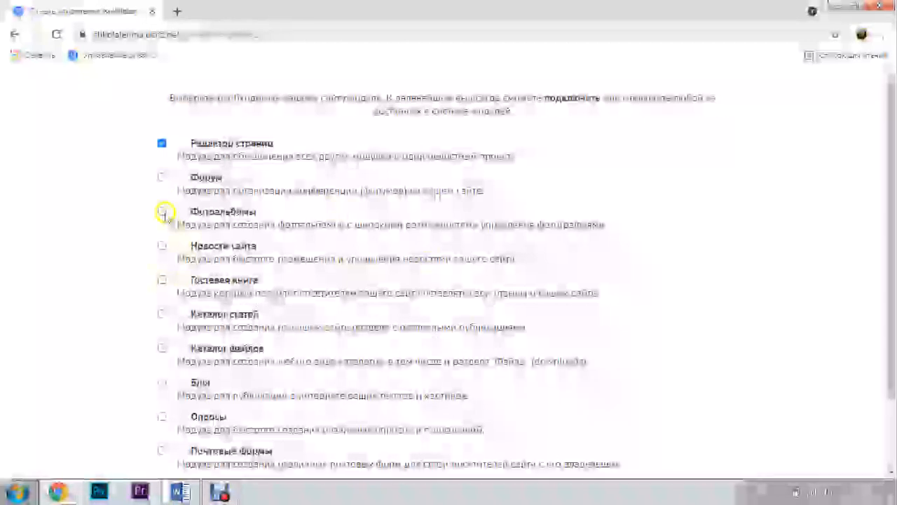
Enable the modules Форум, Фотоальбомы, Новости сайта and Гостевая книга for the site
scroll(160, 330, "down", 2)
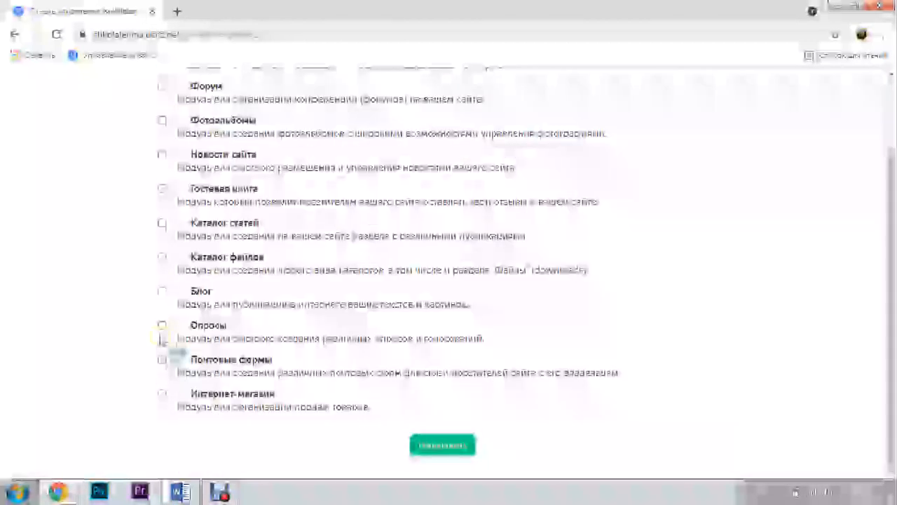
scroll(160, 328, "up", 2)
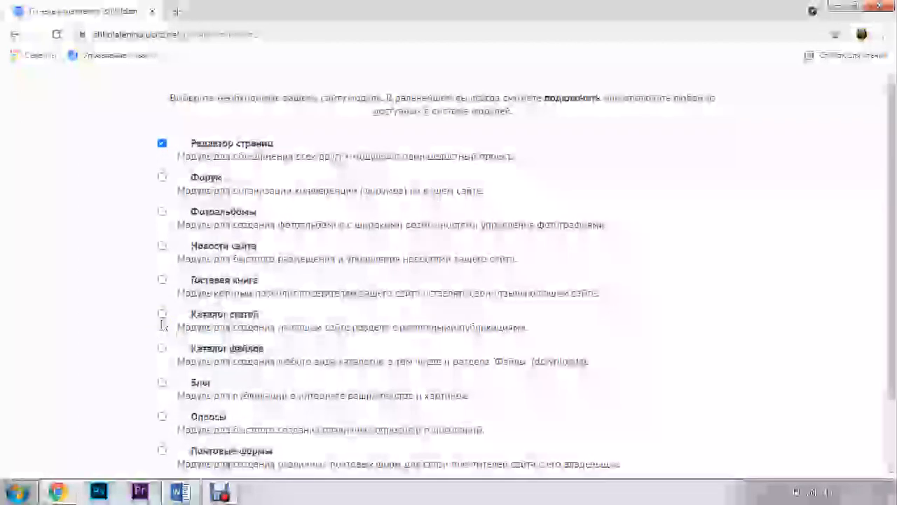
left_click(160, 303)
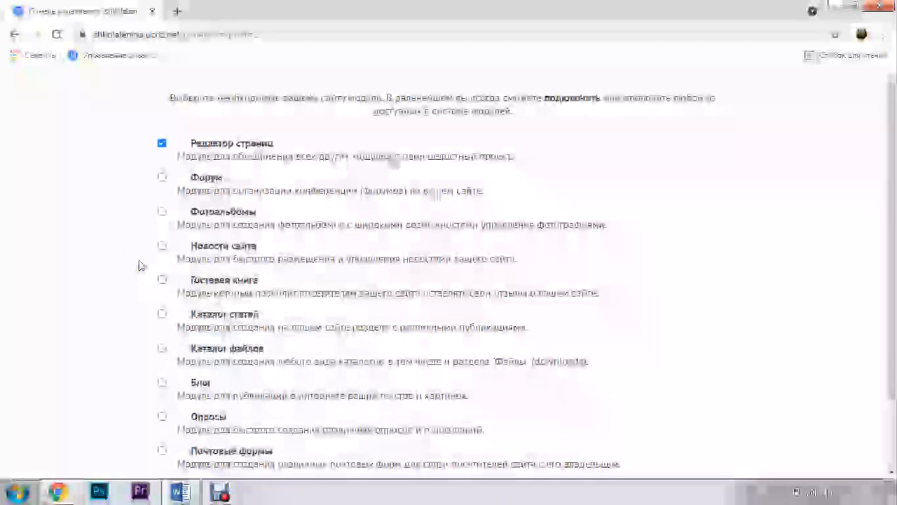
left_click(130, 210)
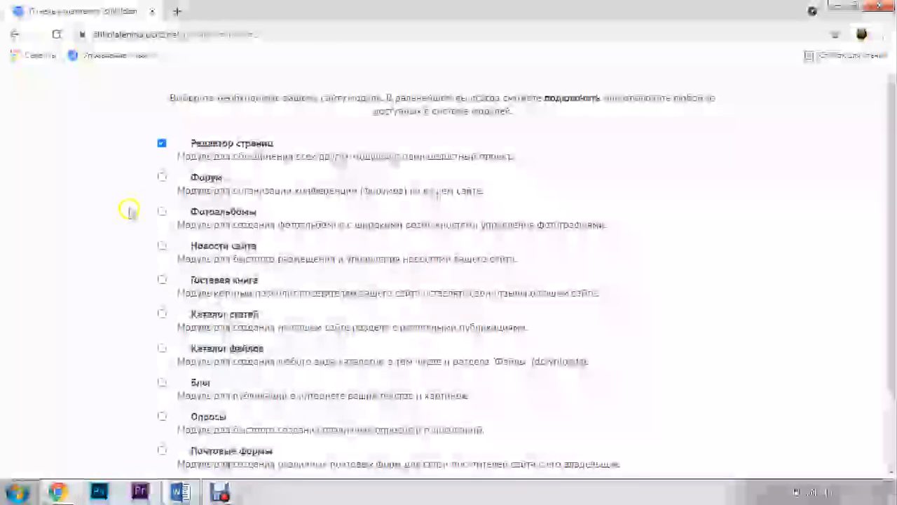
left_click(161, 177)
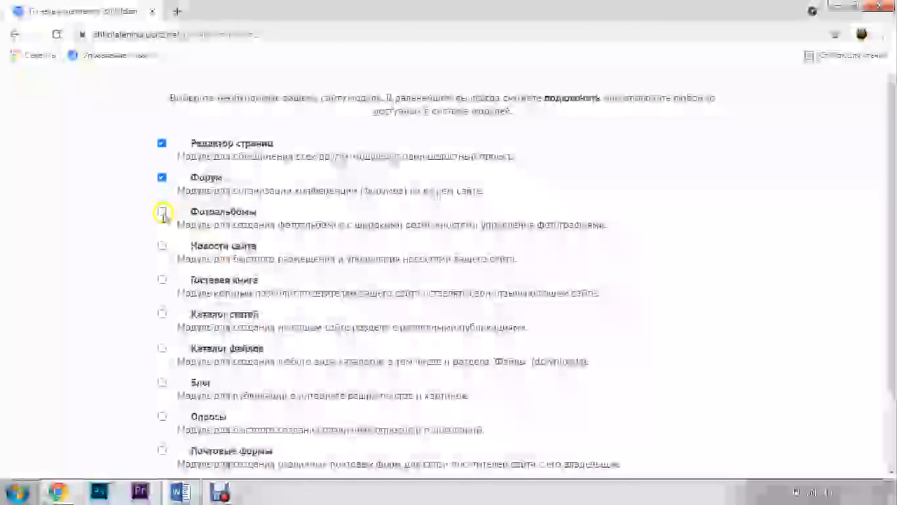
left_click(162, 212)
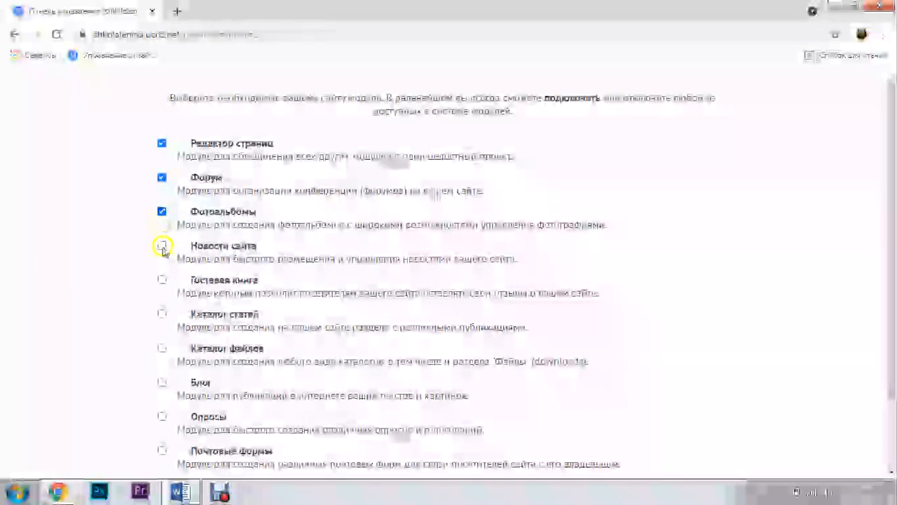
left_click(163, 247)
left_click(162, 281)
Also enable the Каталог файлов and Опросы modules, leaving Каталог статей off, and continue to the control panel
scroll(163, 284, "down", 2)
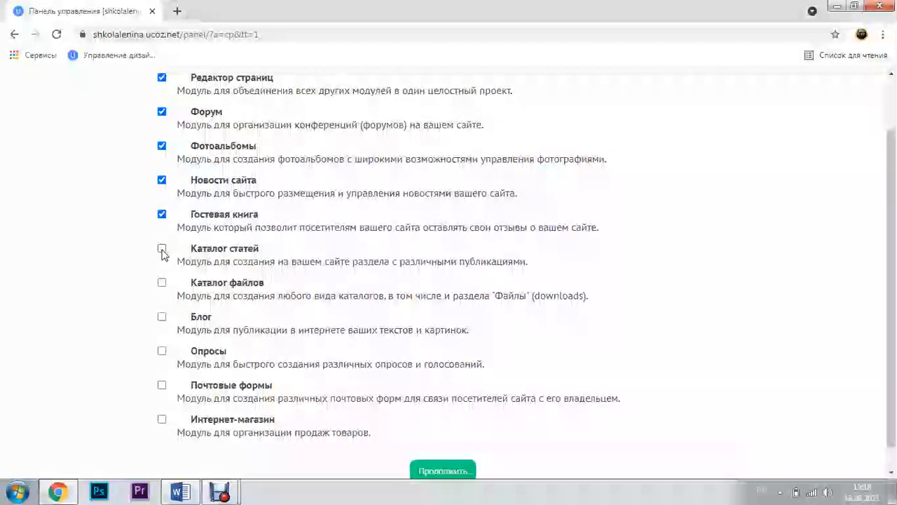
left_click(158, 274)
left_click(162, 284)
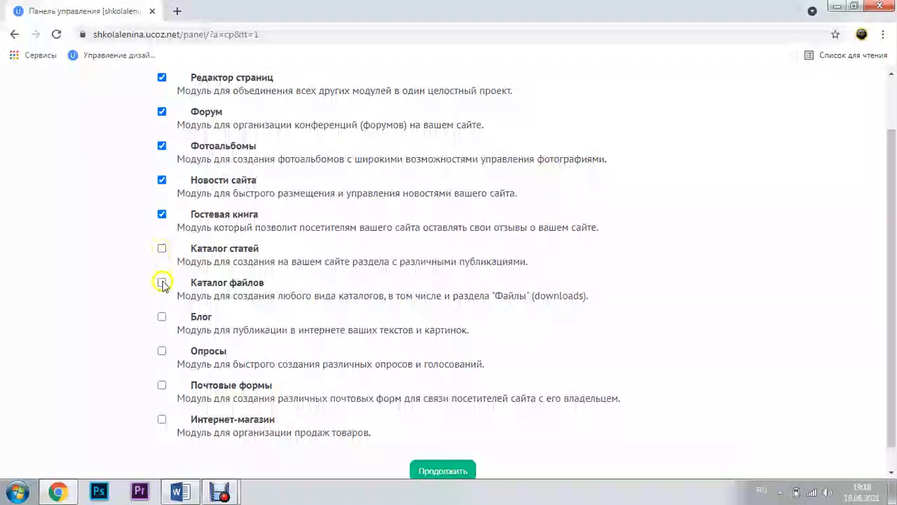
left_click(162, 284)
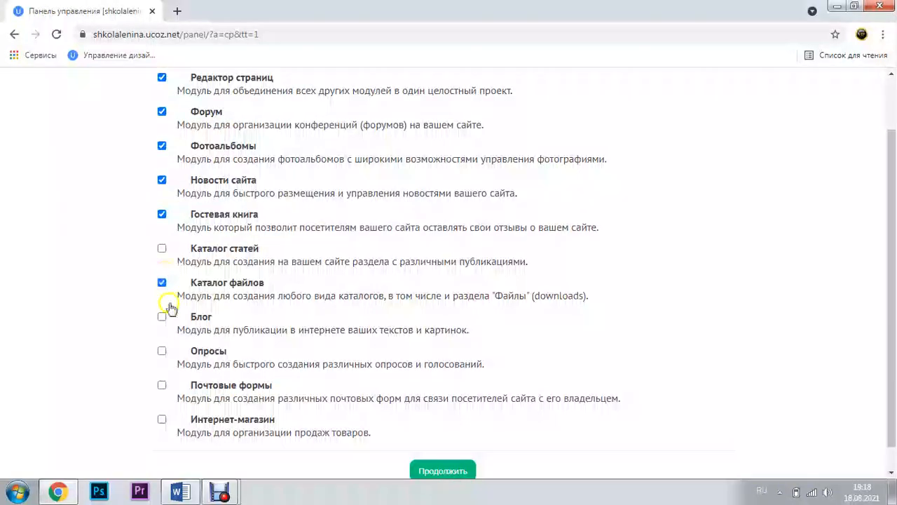
scroll(164, 337, "down", 1)
left_click(163, 327)
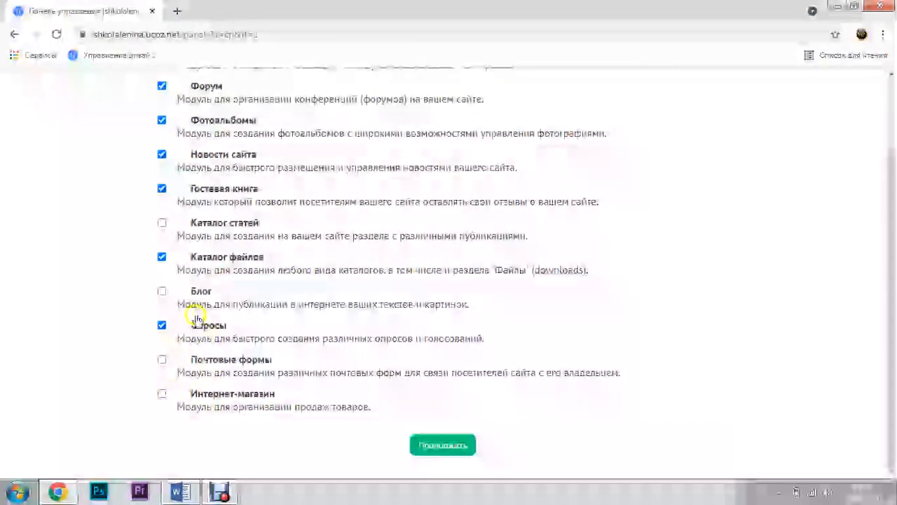
left_click(437, 447)
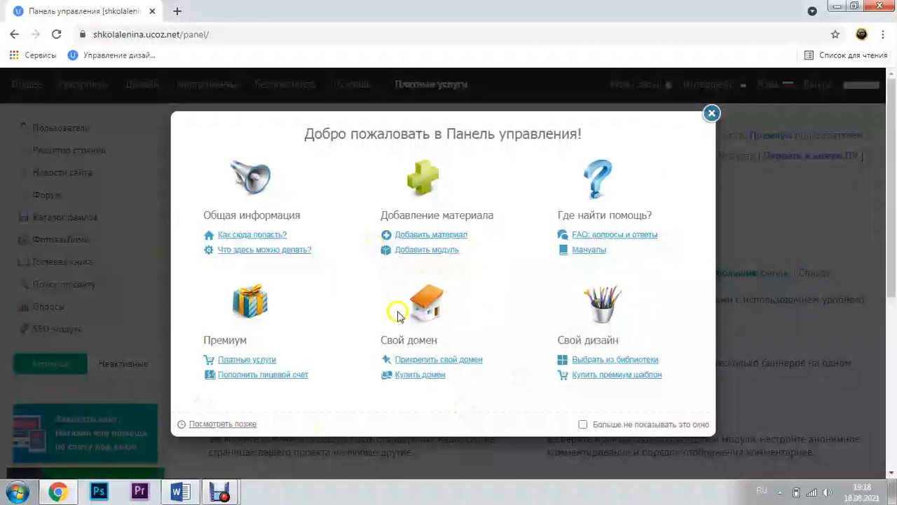
Close the welcome window and look through the sections on the control panel's main page
left_click(709, 115)
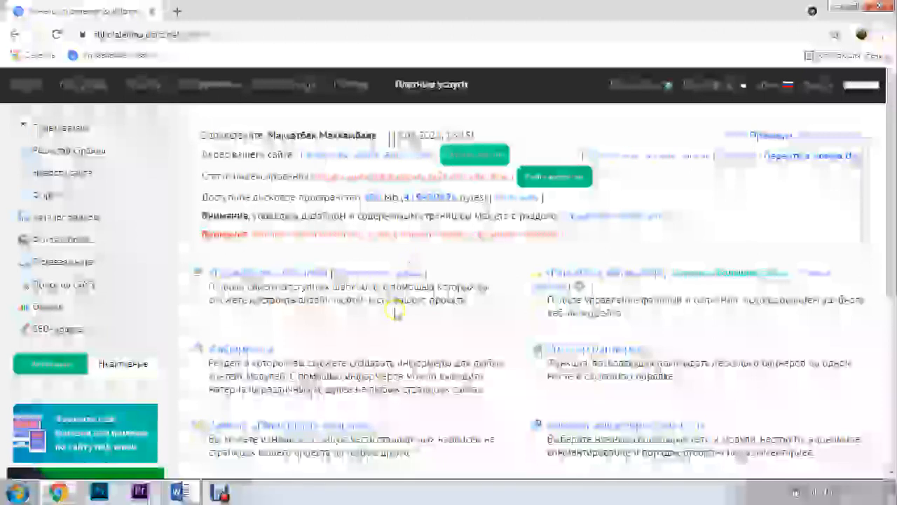
scroll(367, 346, "down", 5)
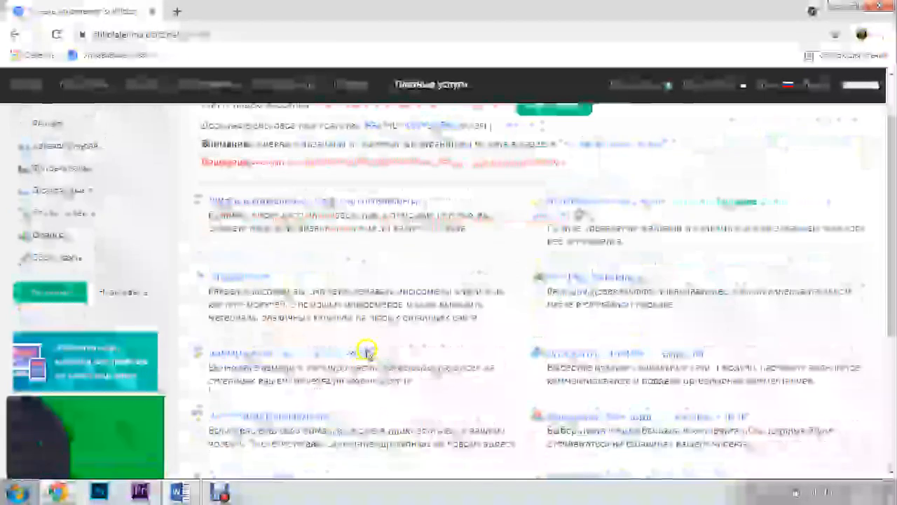
scroll(366, 346, "up", 5)
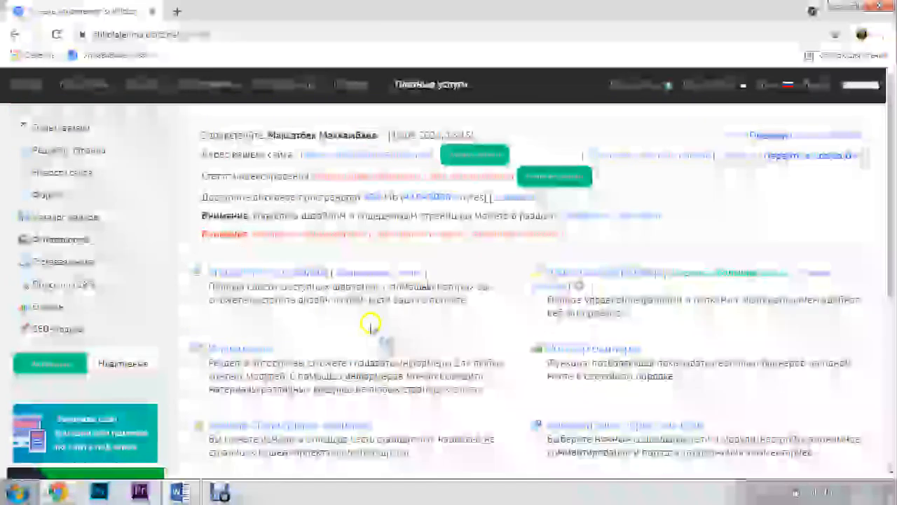
scroll(371, 324, "down", 5)
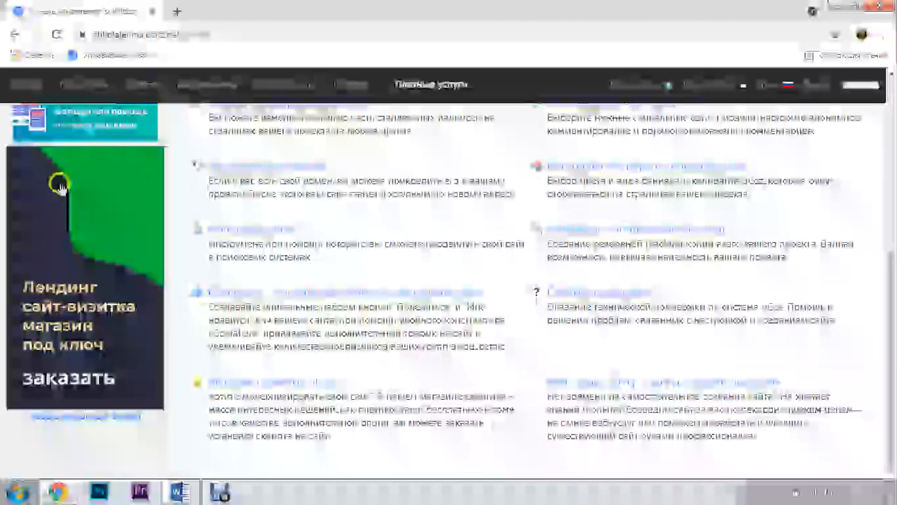
scroll(400, 288, "up", 5)
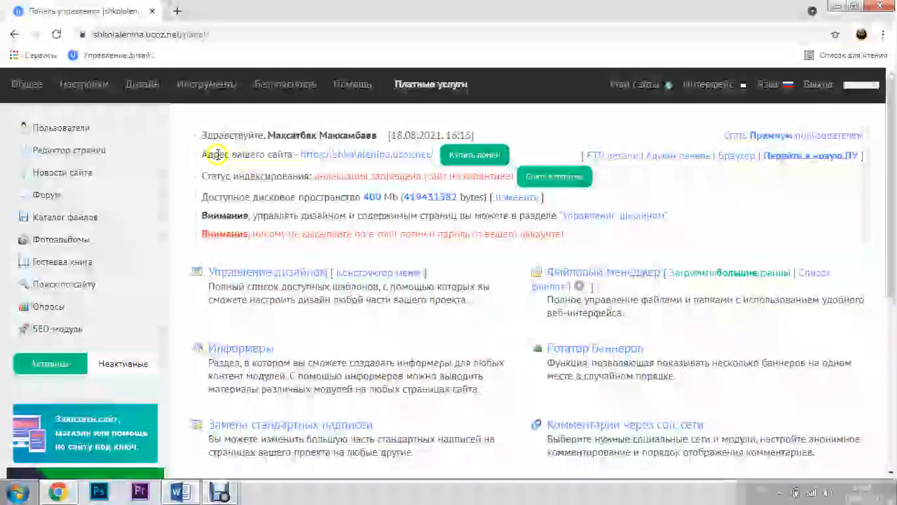
Open the site address shkolalenina.ucoz.net from the control panel in a new browser tab and switch to it
right_click(362, 155)
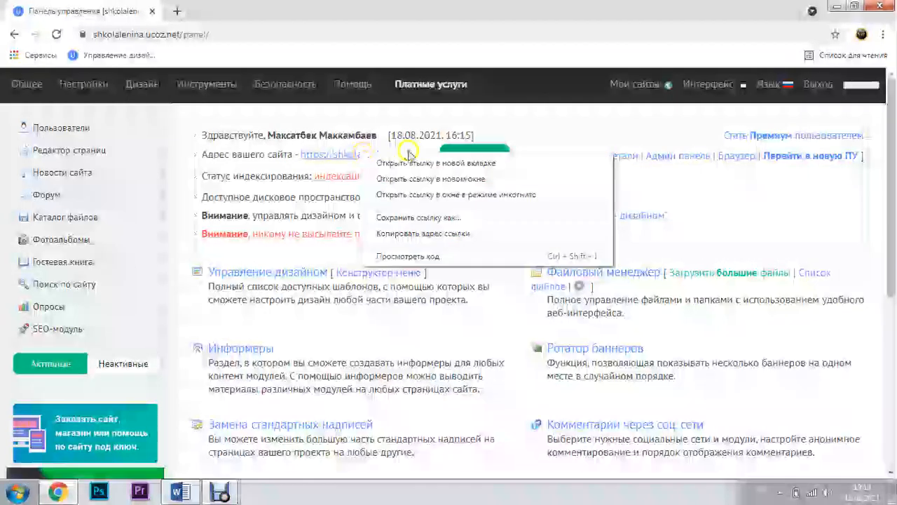
left_click(421, 164)
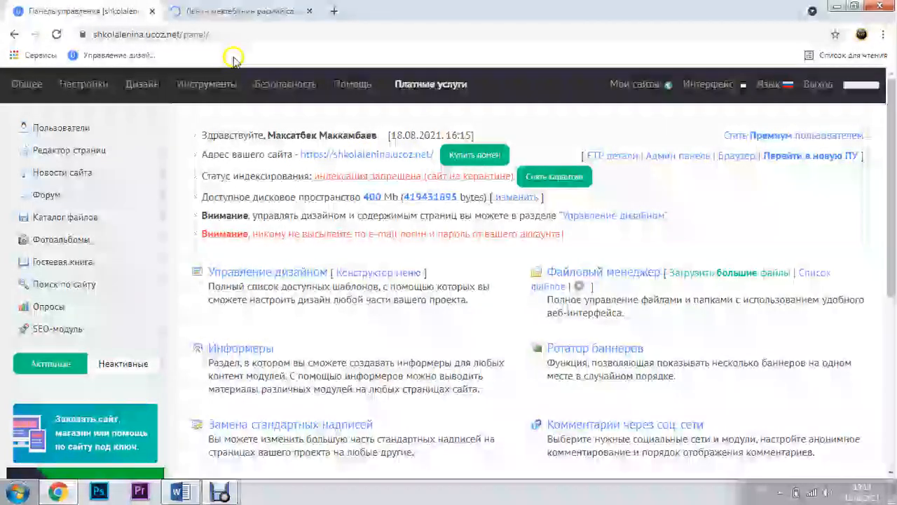
left_click(237, 9)
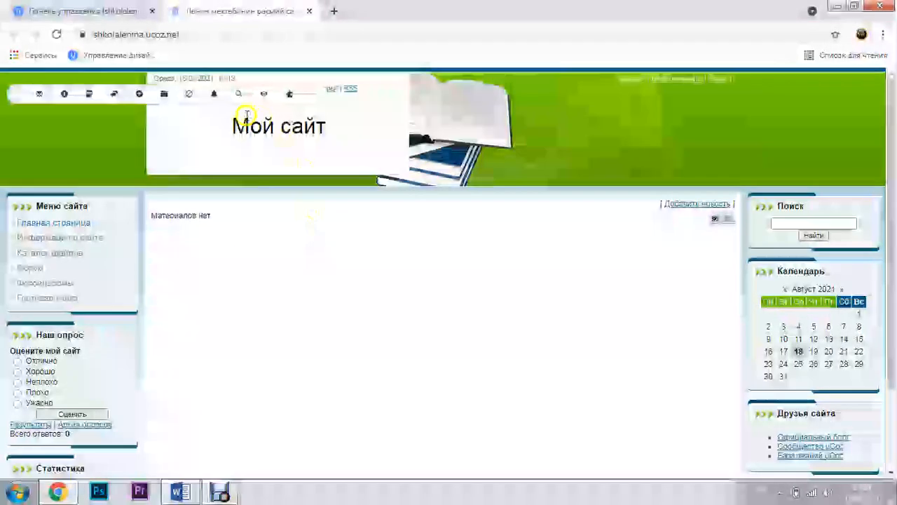
Highlight the default title "Мой сайт" in the site's header
left_click_drag(228, 133, 355, 134)
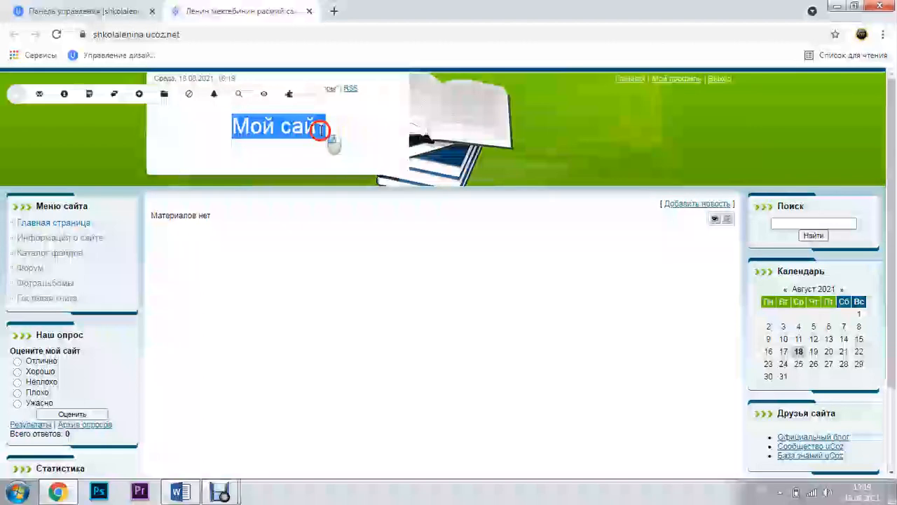
left_click(331, 130)
left_click_drag(326, 129, 221, 135)
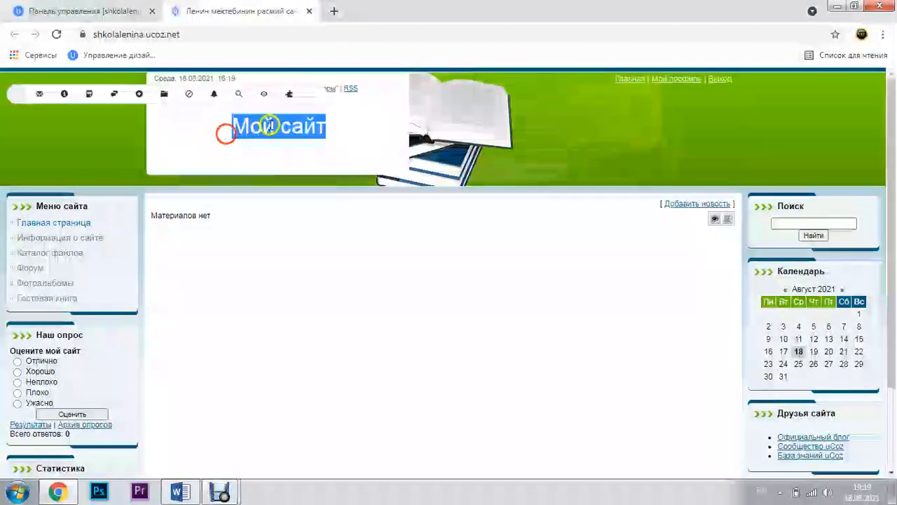
left_click(236, 128)
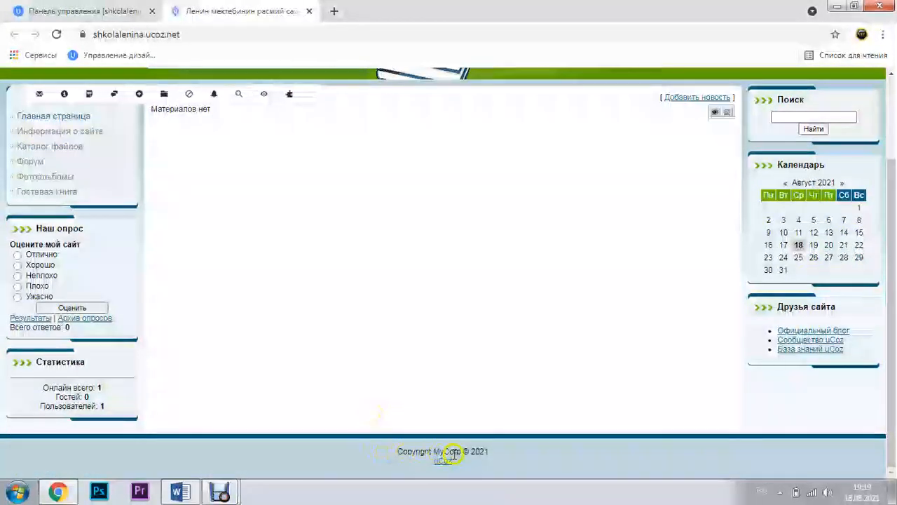
Highlight the copyright line in the site's footer and look over the blocks of the home page
left_click_drag(394, 453, 494, 452)
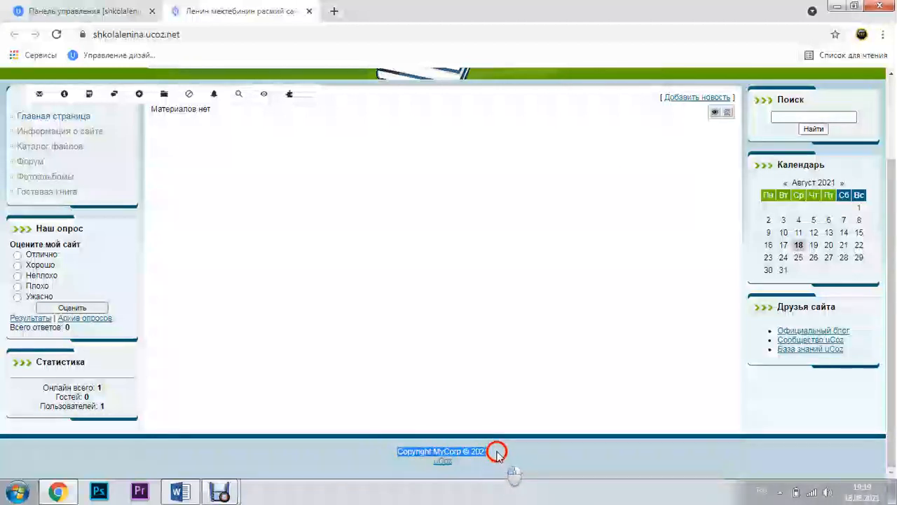
left_click_drag(476, 467, 453, 467)
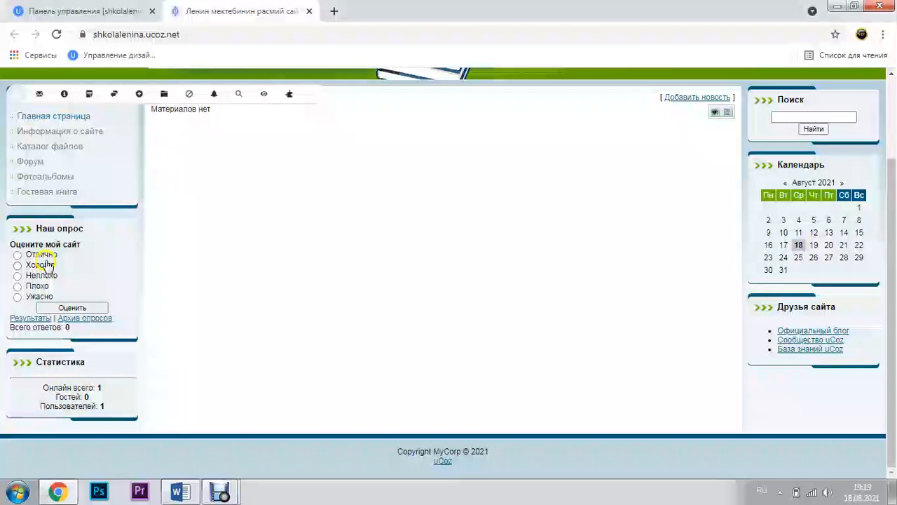
scroll(144, 248, "up", 2)
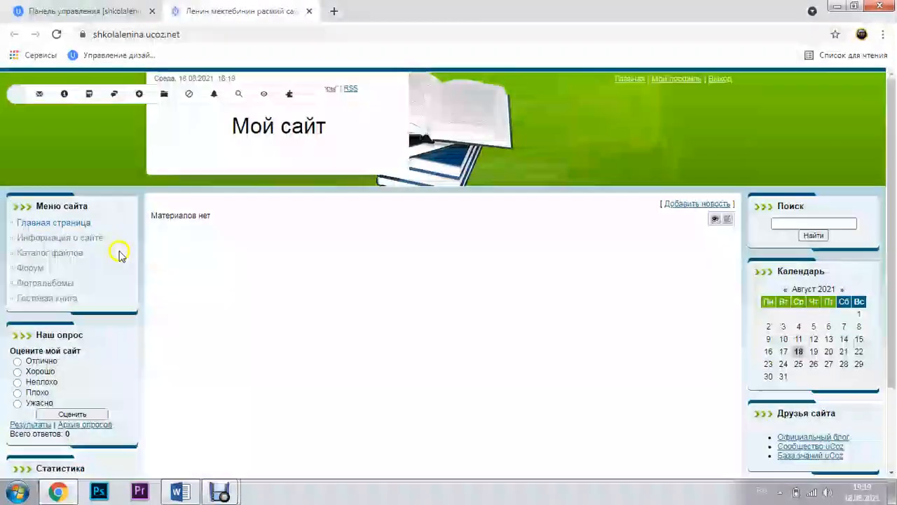
scroll(304, 327, "down", 2)
scroll(297, 327, "up", 2)
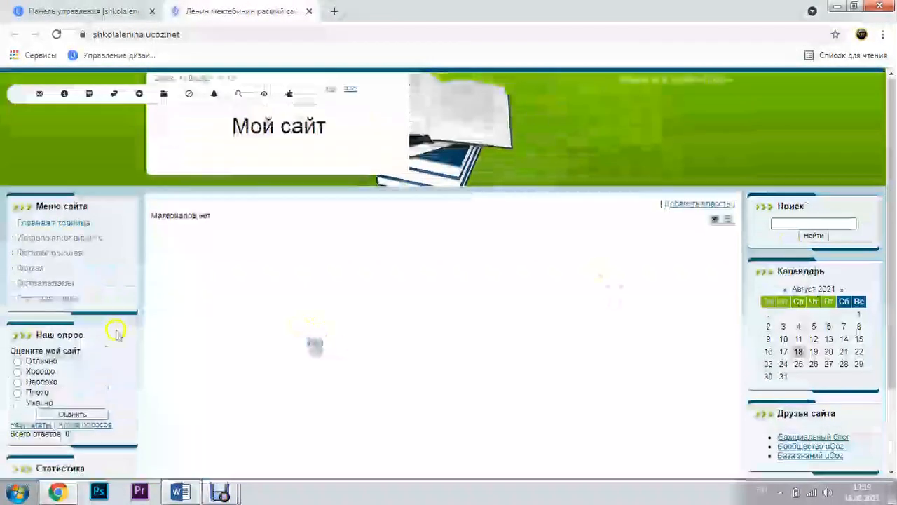
Open the "Каталог файлов" page from the site menu and look over its content
left_click(46, 254)
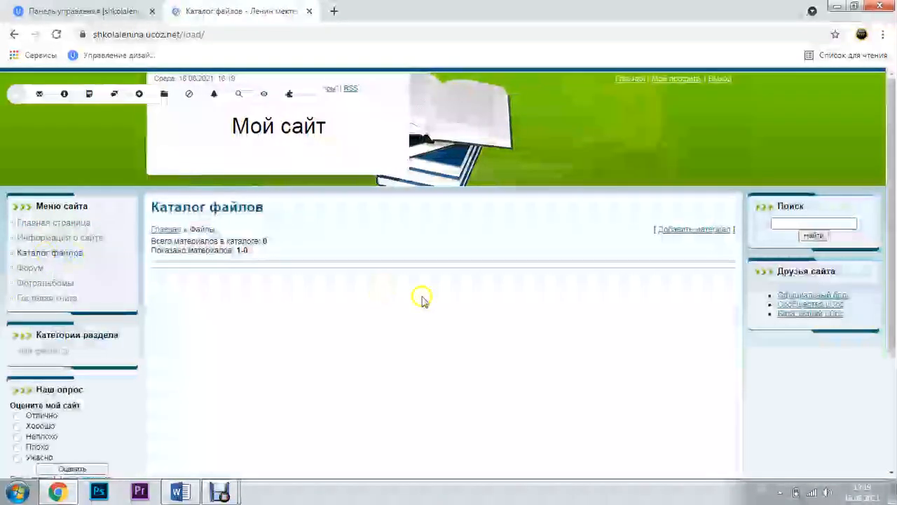
scroll(430, 314, "down", 3)
scroll(431, 321, "up", 3)
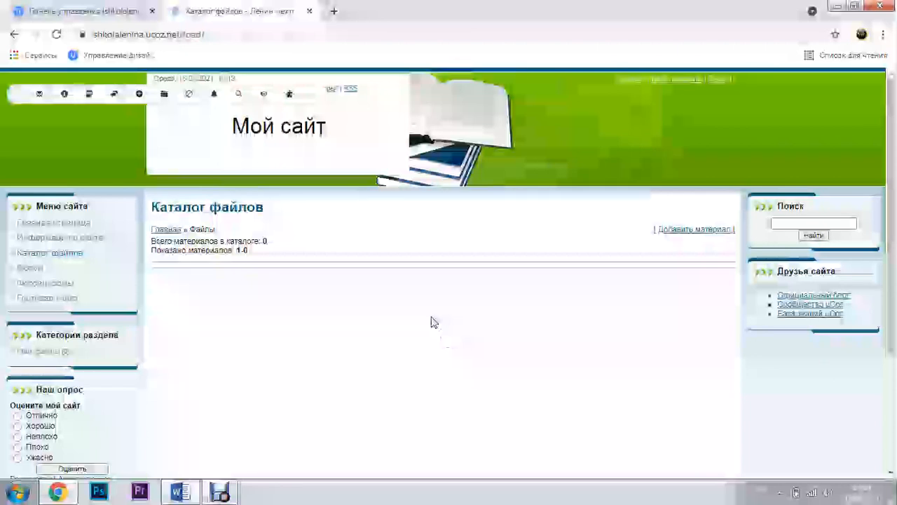
Return to the control panel, open the replacement of standard labels and expand its group of module names
left_click(90, 9)
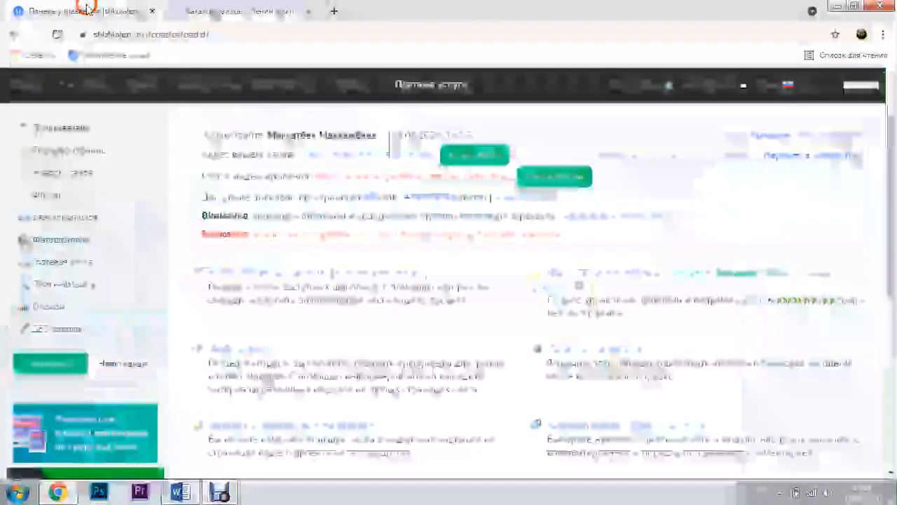
left_click(212, 13)
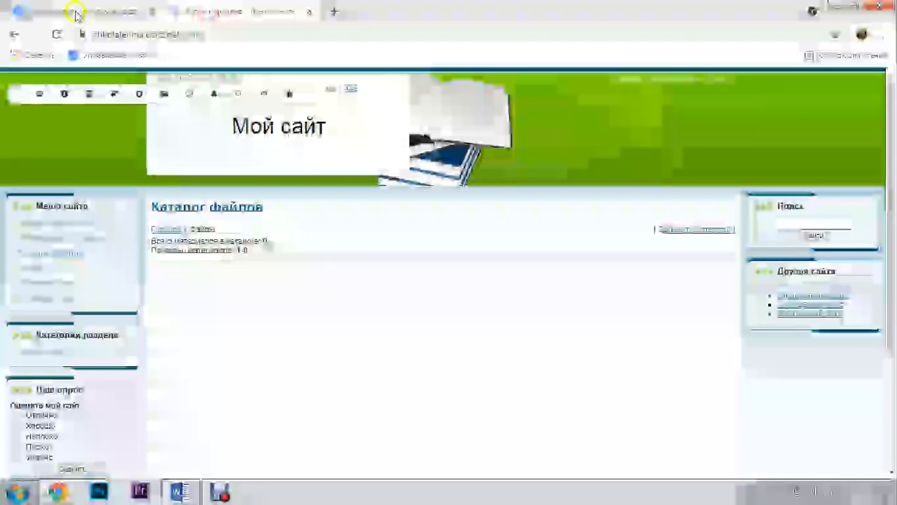
left_click(75, 12)
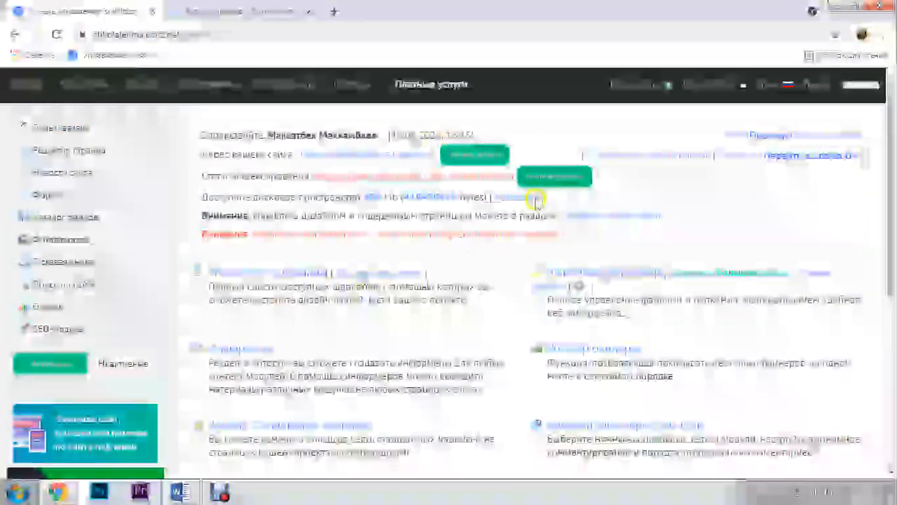
scroll(288, 330, "down", 1)
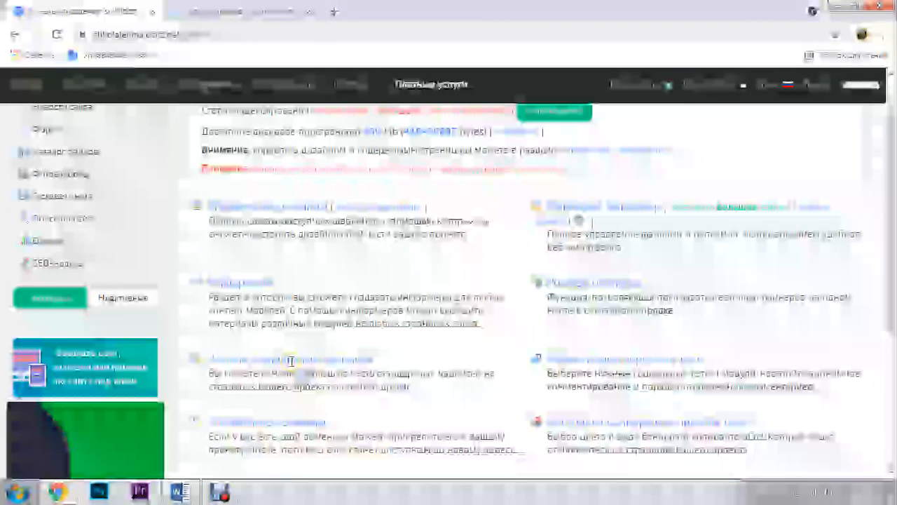
scroll(289, 363, "down", 1)
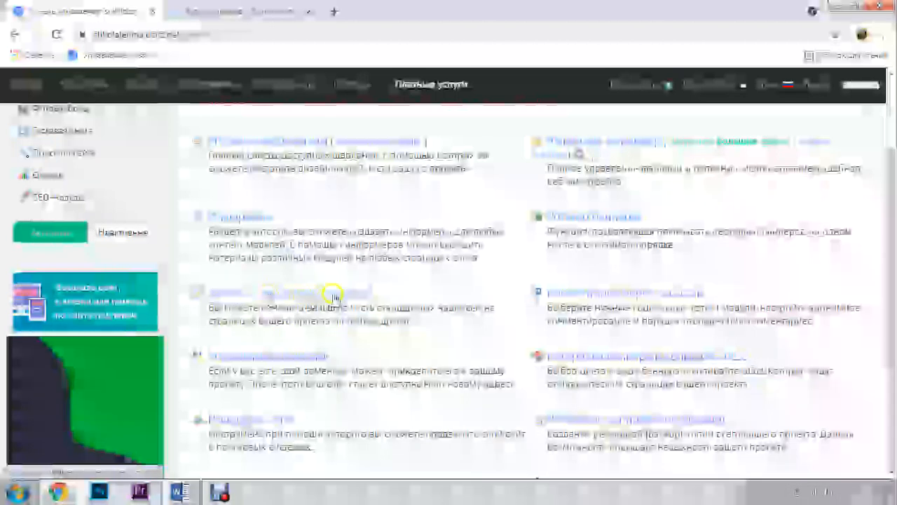
scroll(86, 166, "up", 2)
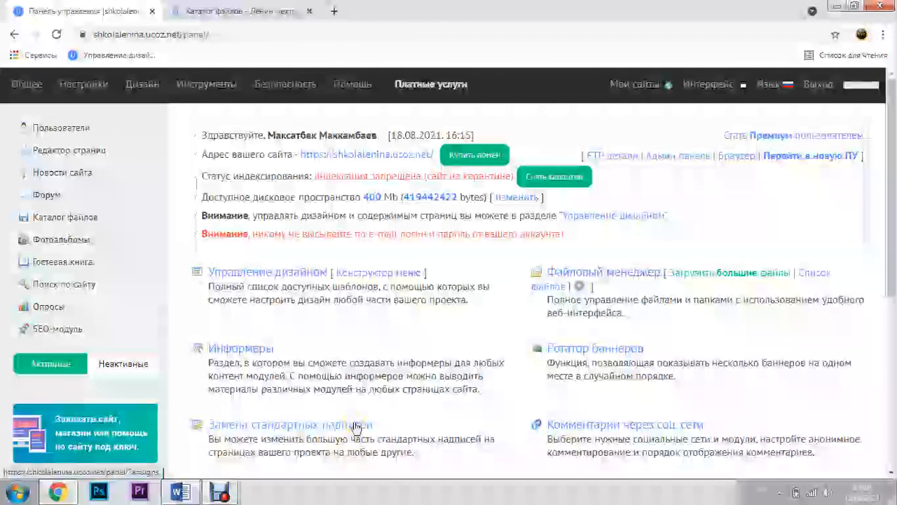
left_click(321, 425)
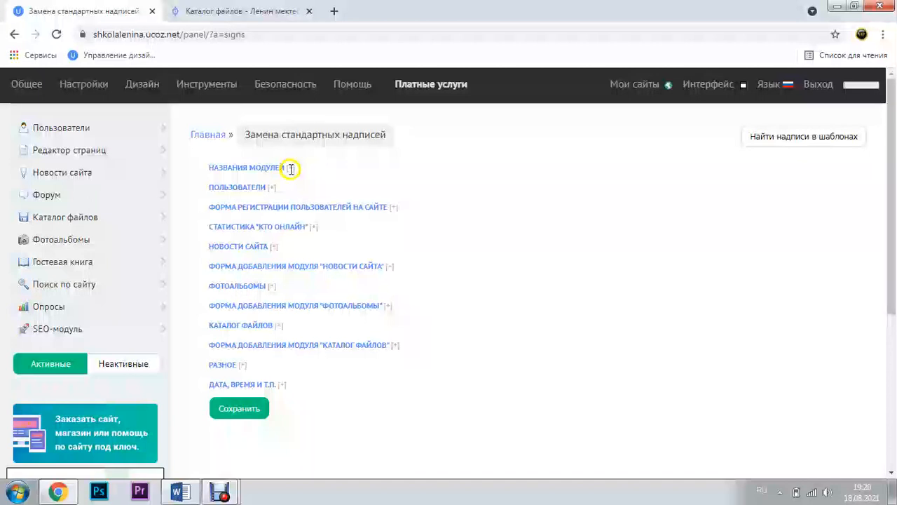
left_click(246, 168)
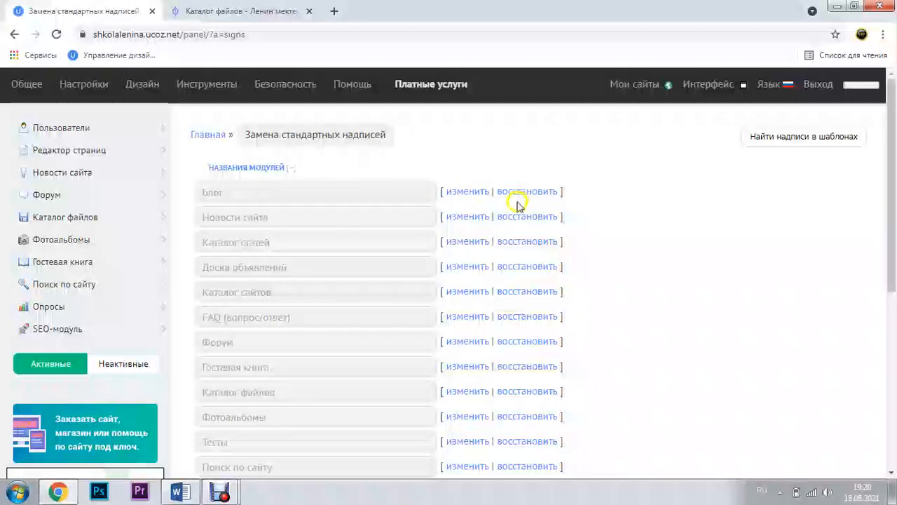
Replace the module name "Новости сайта" with "Жаңылыктар"
left_click(461, 220)
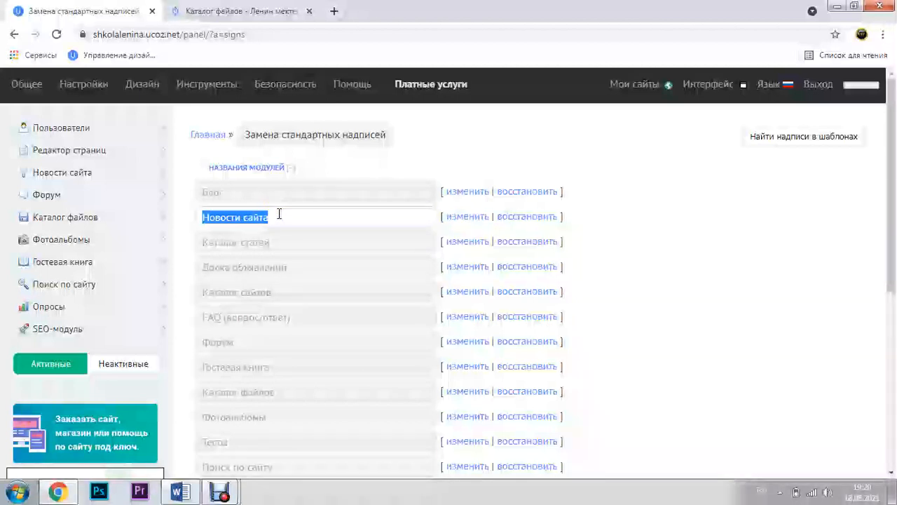
type("Сайт жа")
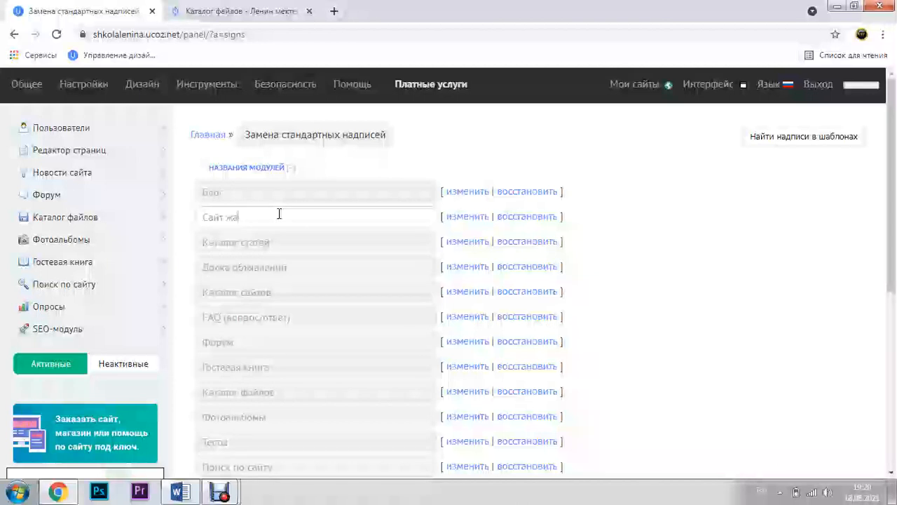
type("ңалықтары")
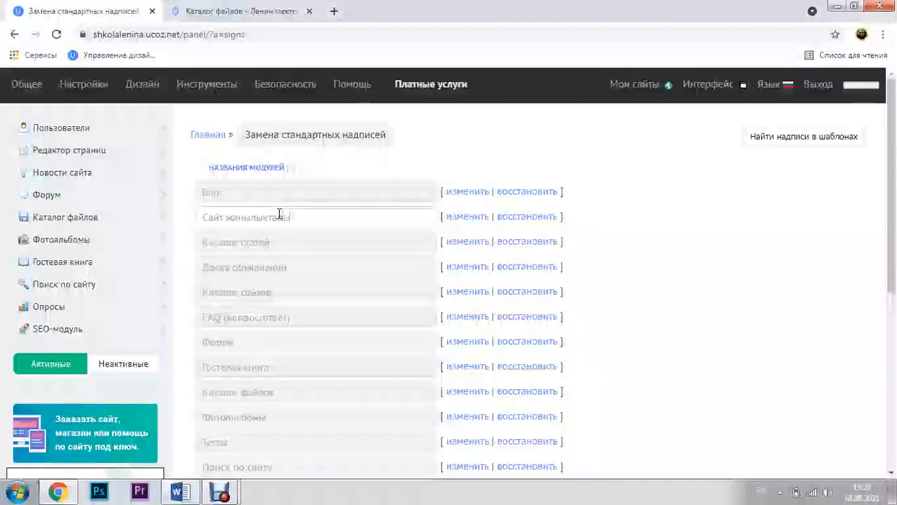
left_click_drag(307, 220, 190, 220)
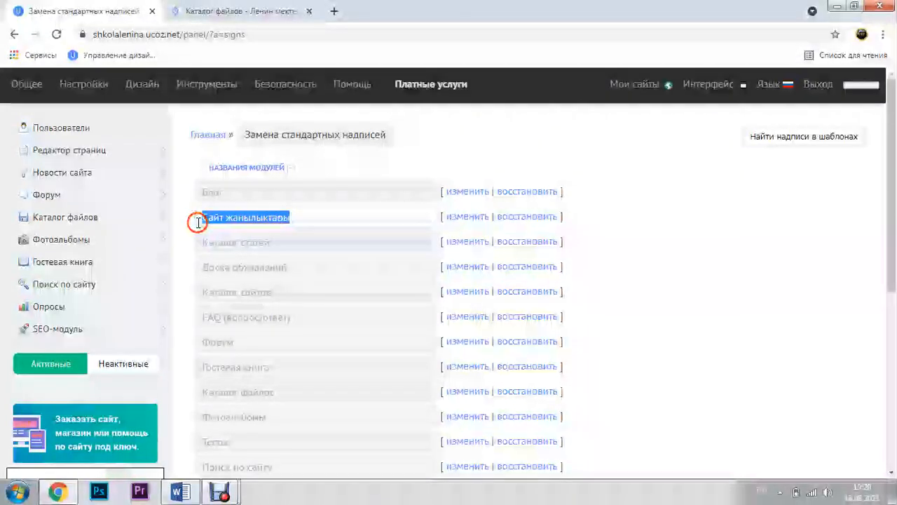
type("Ж")
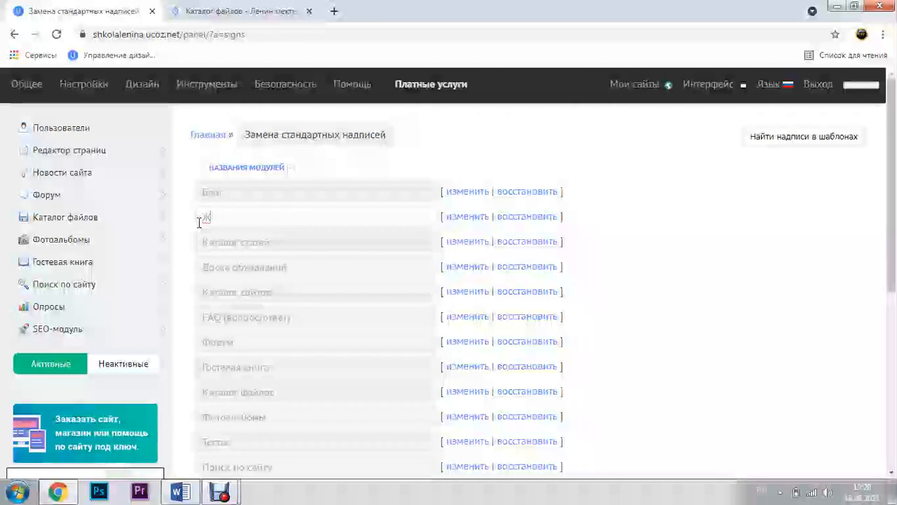
type("аңалықтар")
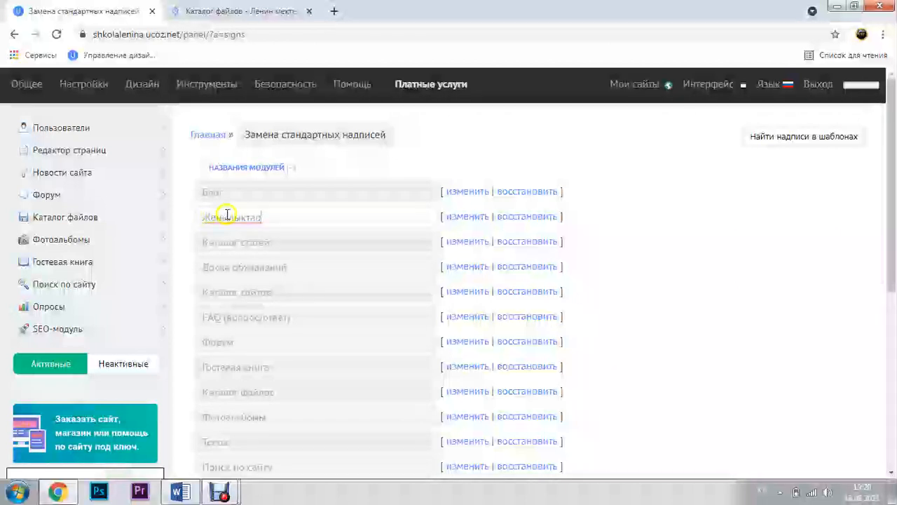
Replace the module name "Каталог статей" with "Жаңылыктар түрмөгү"
left_click(458, 241)
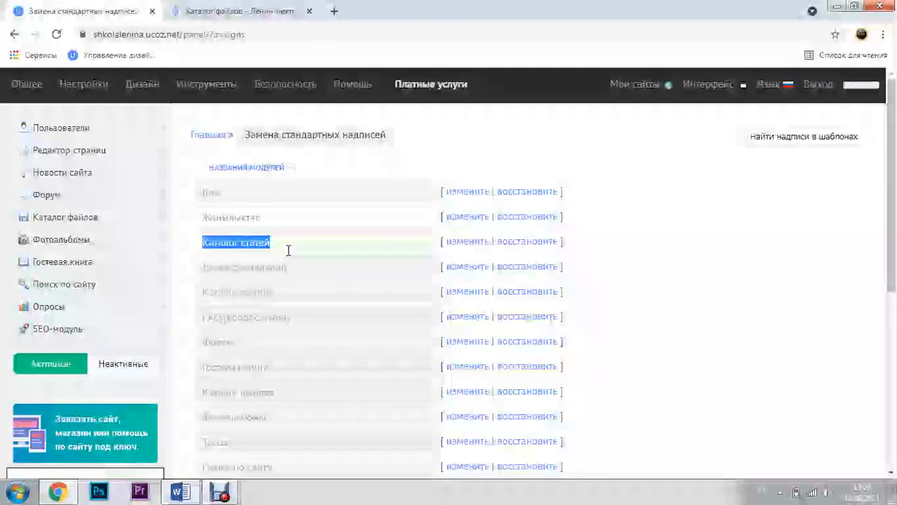
type("Жа")
type("рыял")
key("BackSpace")
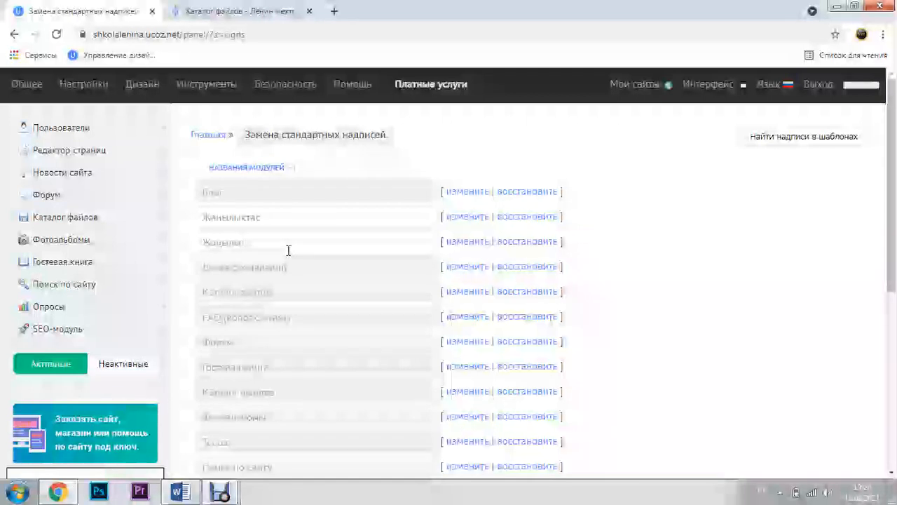
type("ыктар")
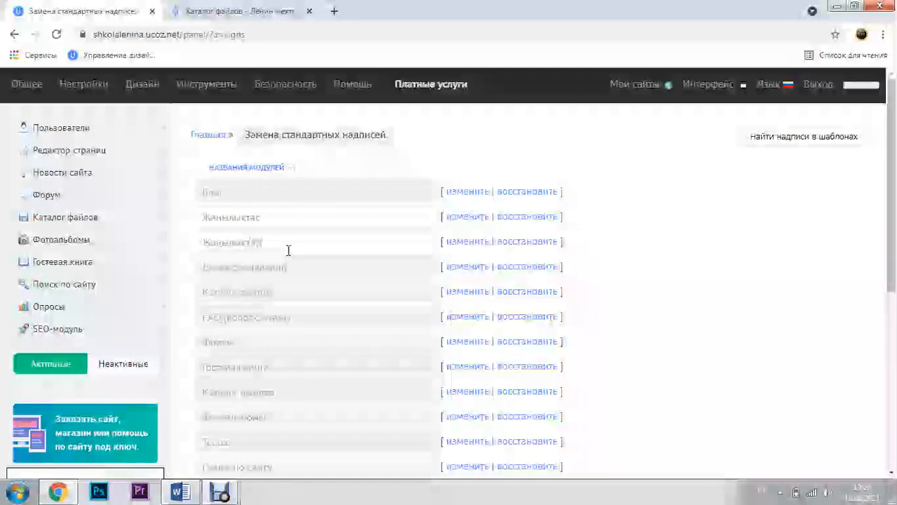
type(" тизмеси")
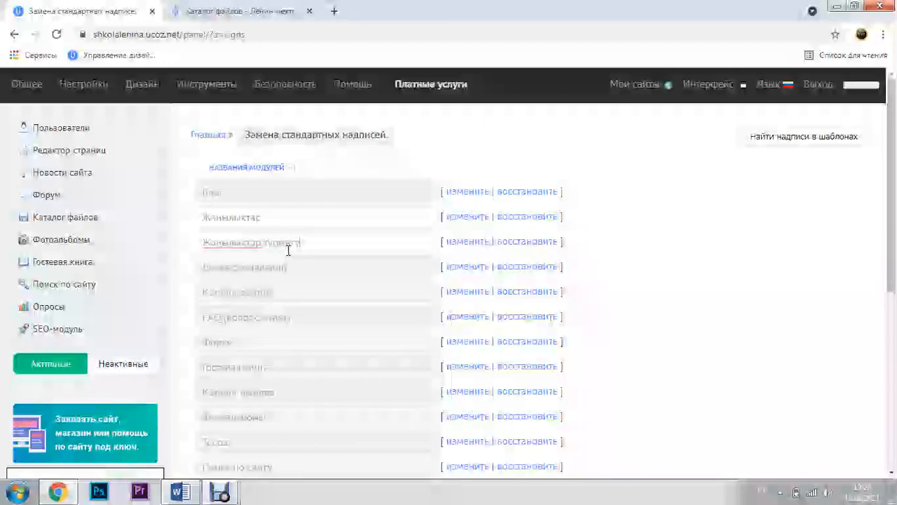
Rename the module "Доска объявлений" as "Жарыялар" and "Каталог сайтов" as "Сайттар түрмөгү"
left_click(464, 266)
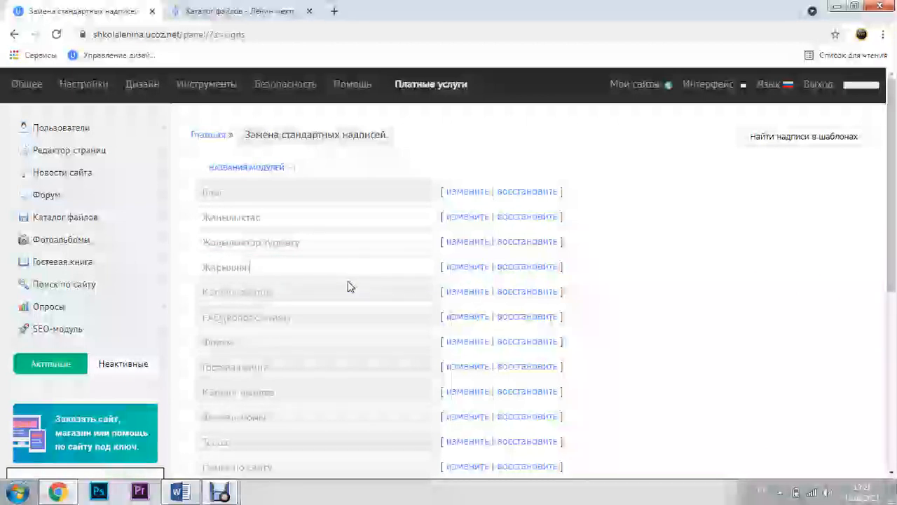
left_click(462, 293)
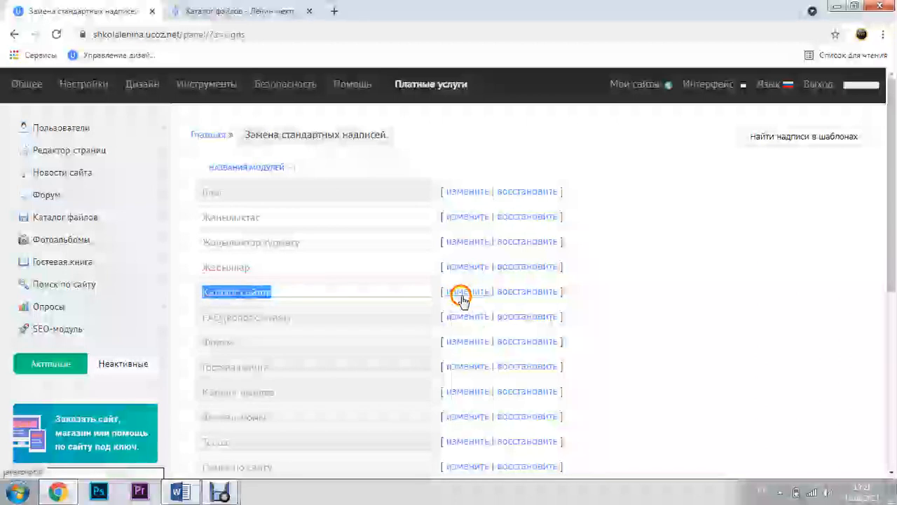
type("Сайт")
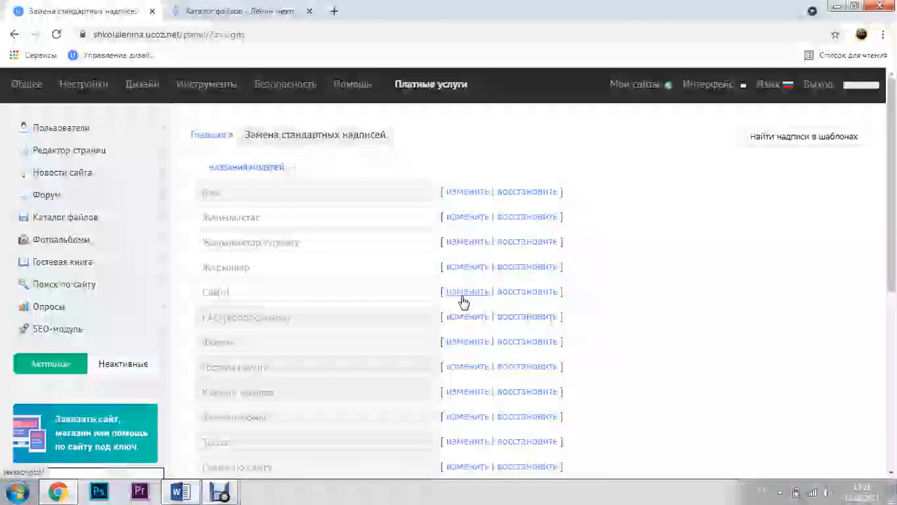
type("тар")
key("Return")
type("ту")
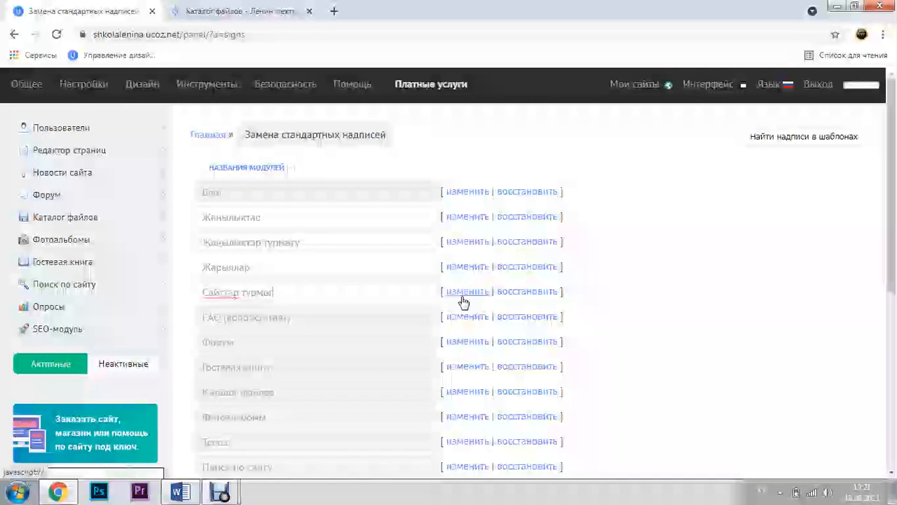
left_click(189, 373)
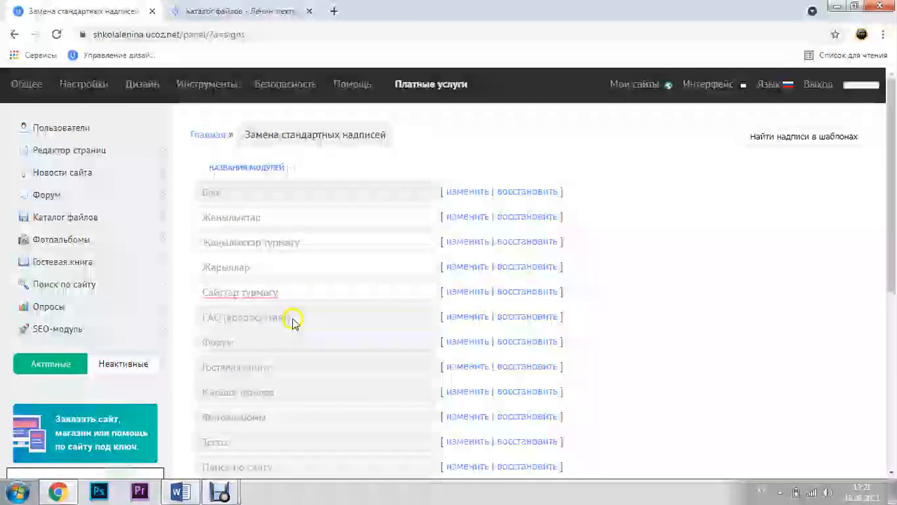
Change the FAQ module name to "FAQ (суроо/жооп)"
left_click(462, 319)
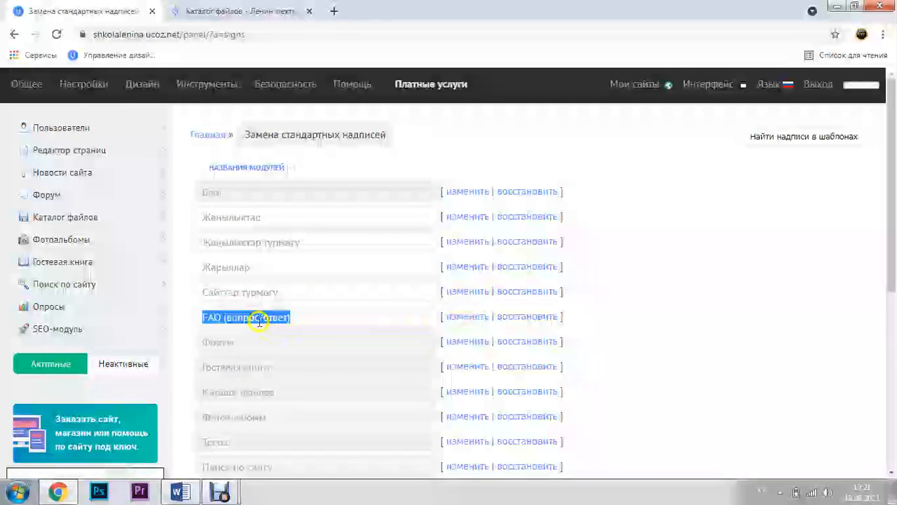
left_click(263, 321)
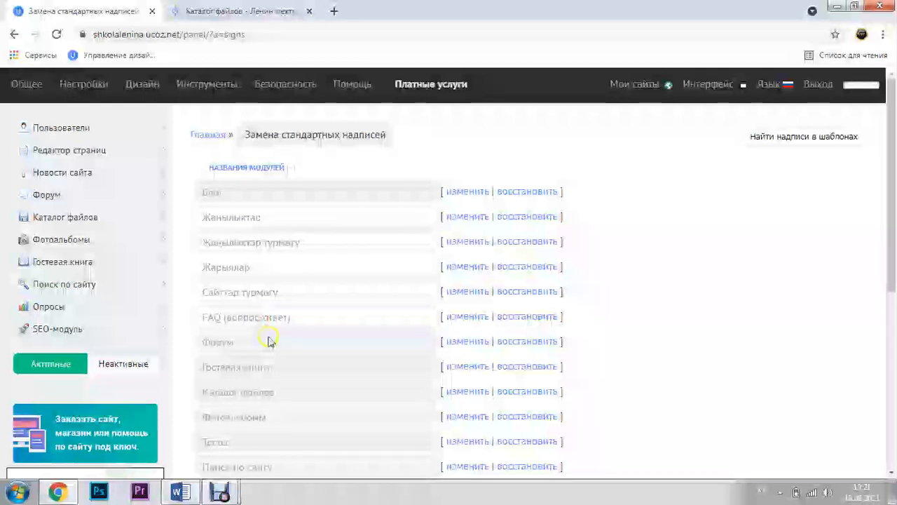
key("BackSpace")
key("BackSpace")
key("BackSpace")
type("суроо")
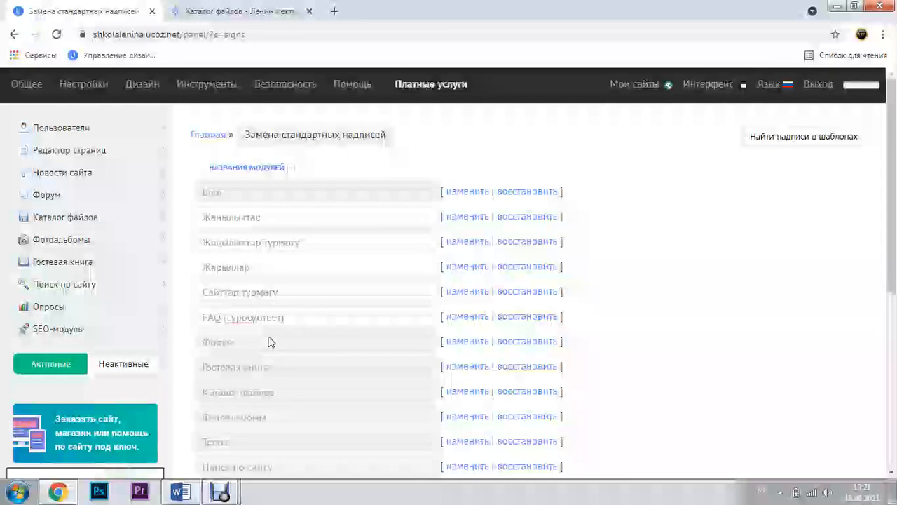
key("shift+Left")
key("shift+Left")
key("shift+Left")
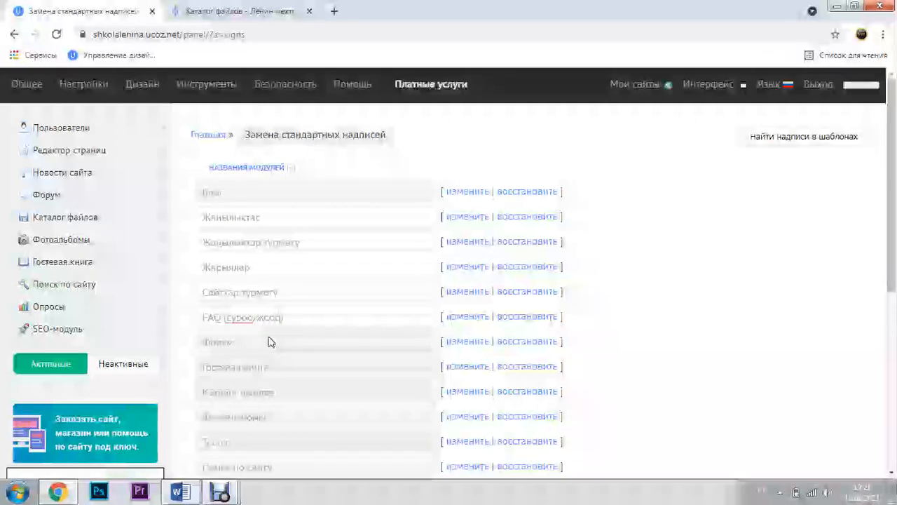
Replace the module name "Гостевая книга" with "Конок китеп"
scroll(267, 341, "down", 2)
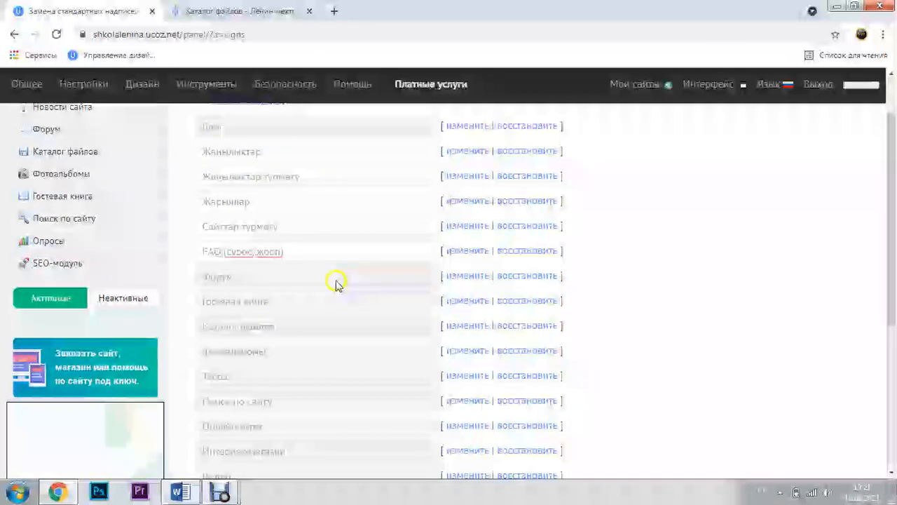
left_click(457, 236)
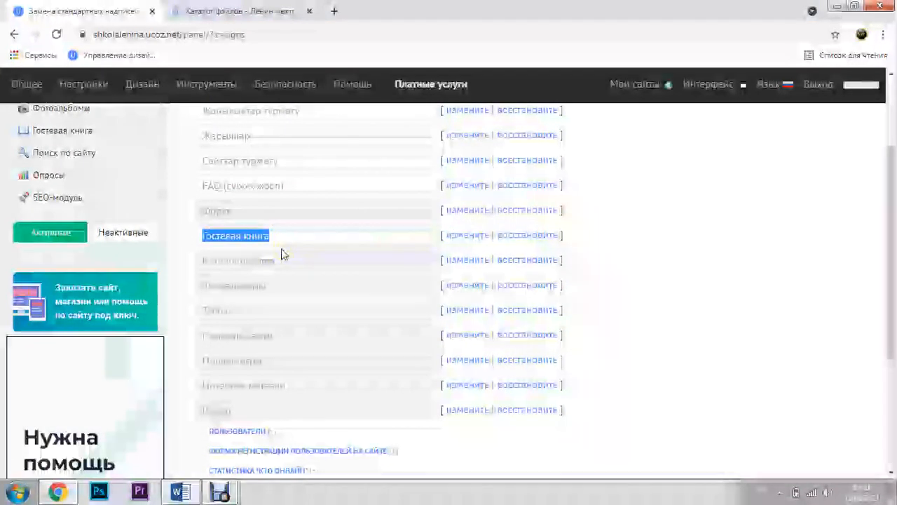
type("Книги учител")
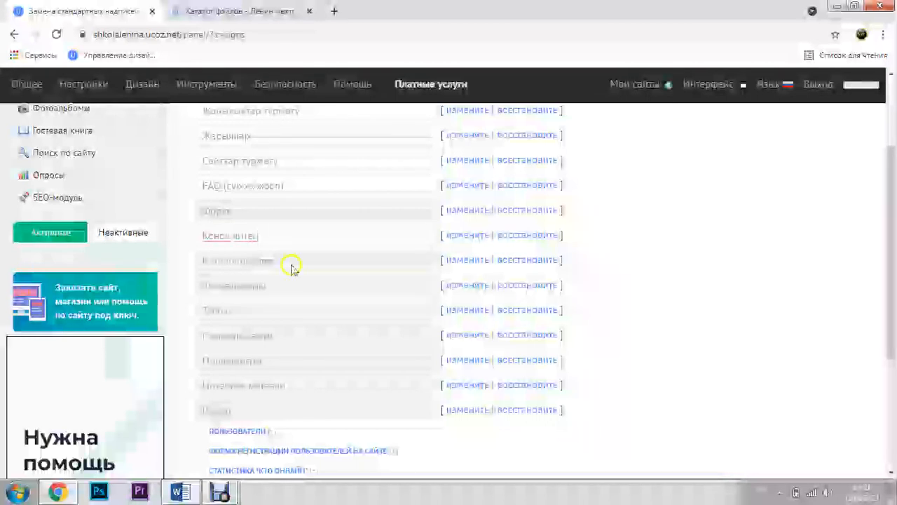
Replace the module name "Каталог файлов" with "Файлдар түрмөгү"
left_click(457, 260)
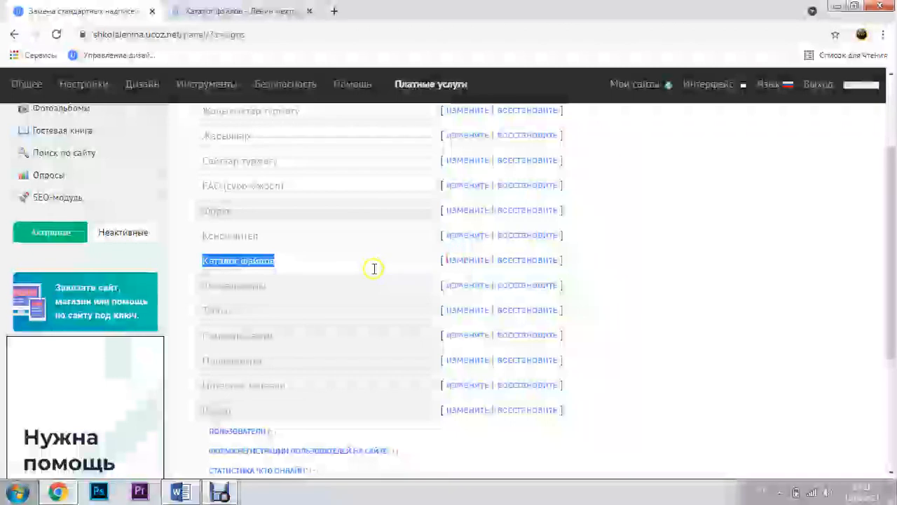
type("Файлдар каталог")
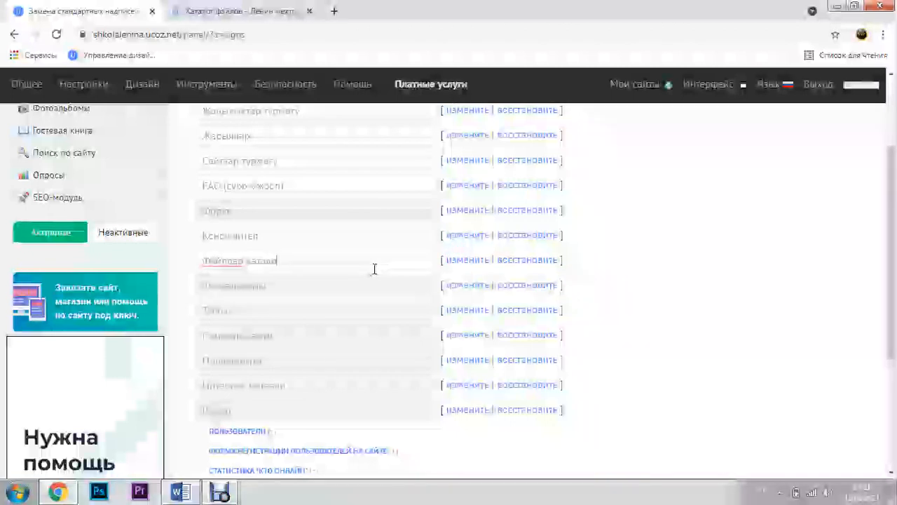
key("BackSpace")
key("BackSpace")
key("BackSpace")
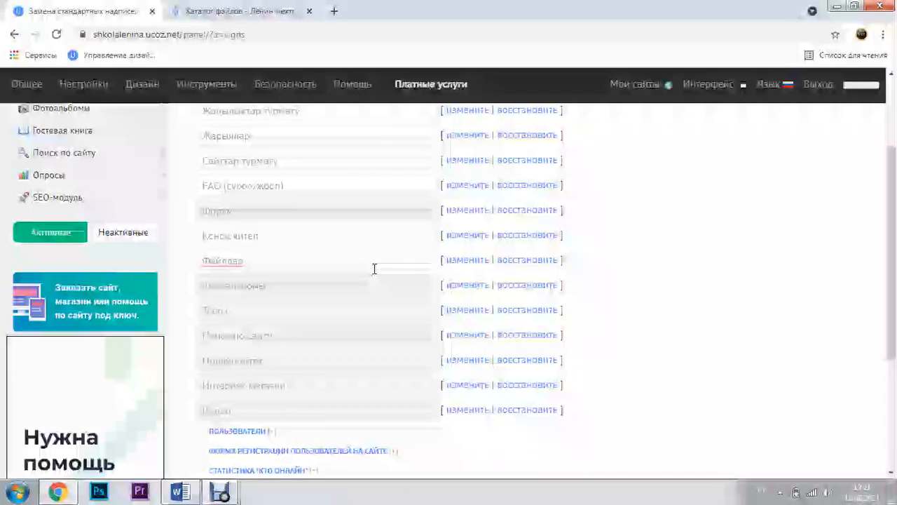
type("м")
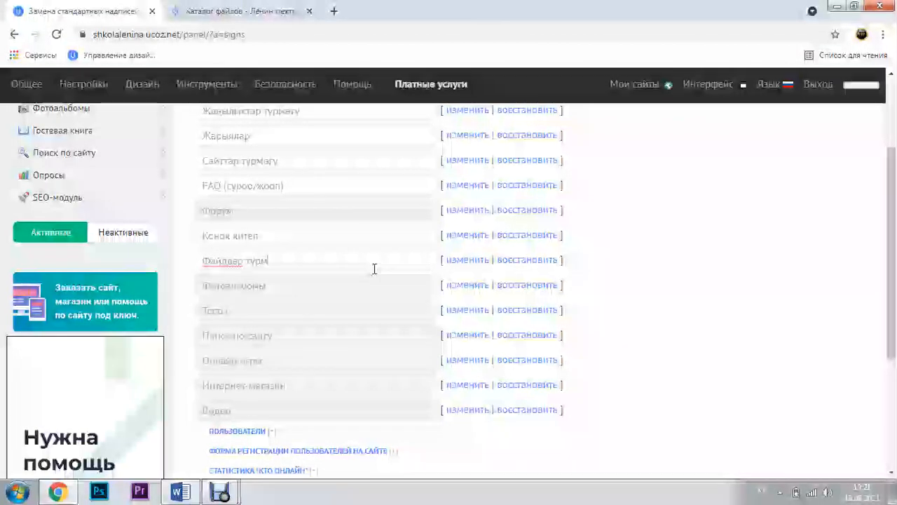
type("үрмөгү")
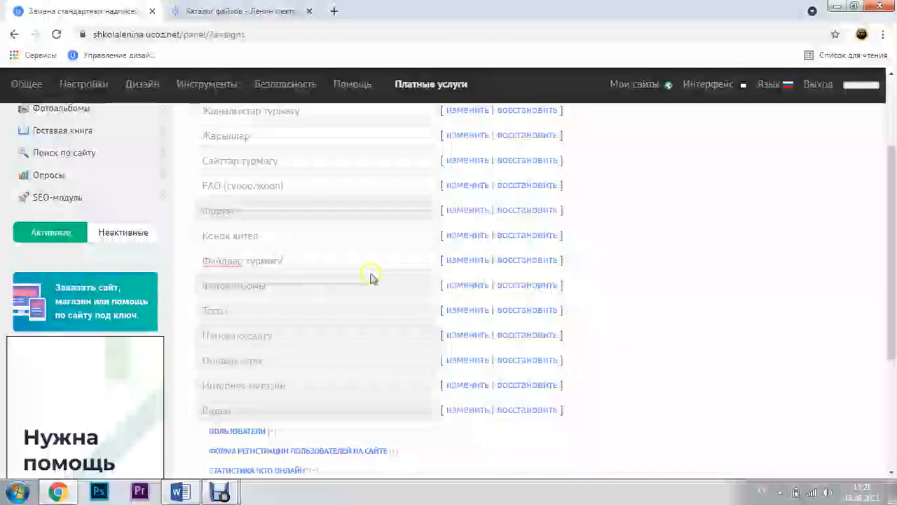
Rename the module "Фотоальбомы" as "Фотоальбом" and "Тесты" as "Тесттер"
left_click(456, 286)
left_click(326, 290)
key("BackSpace")
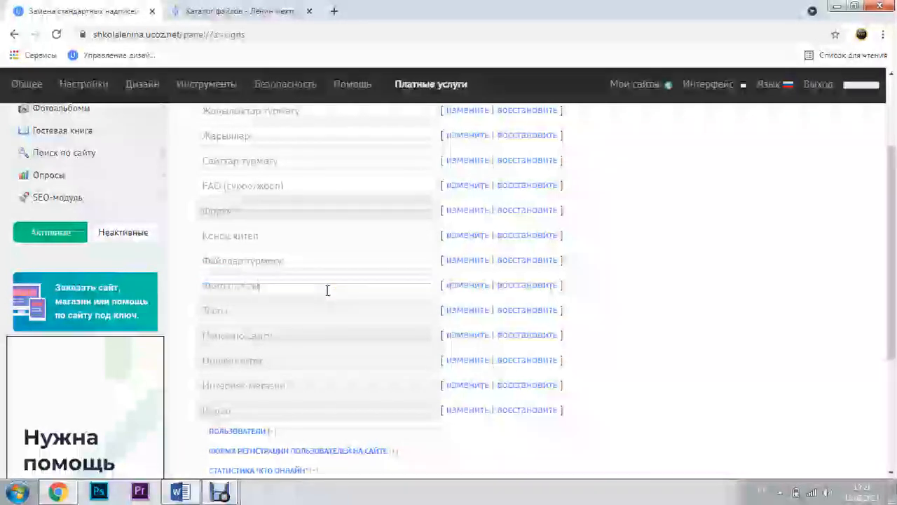
left_click(468, 311)
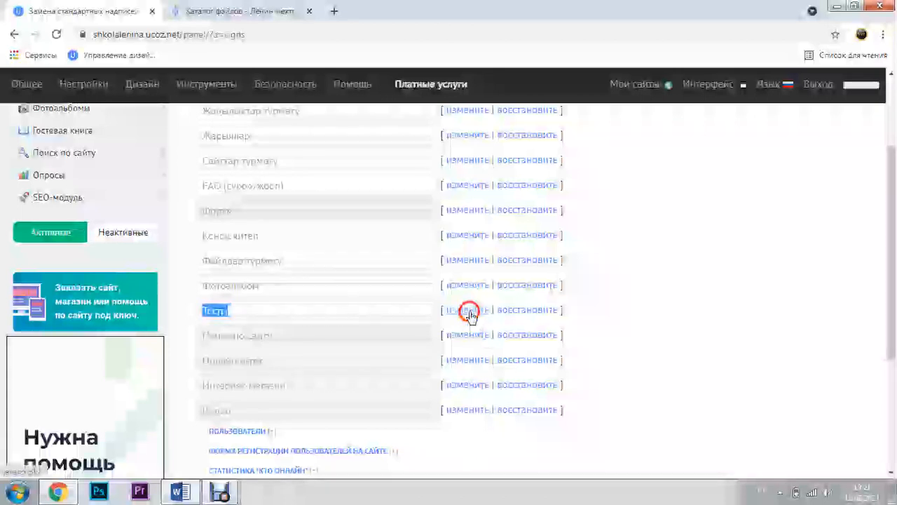
left_click(285, 313)
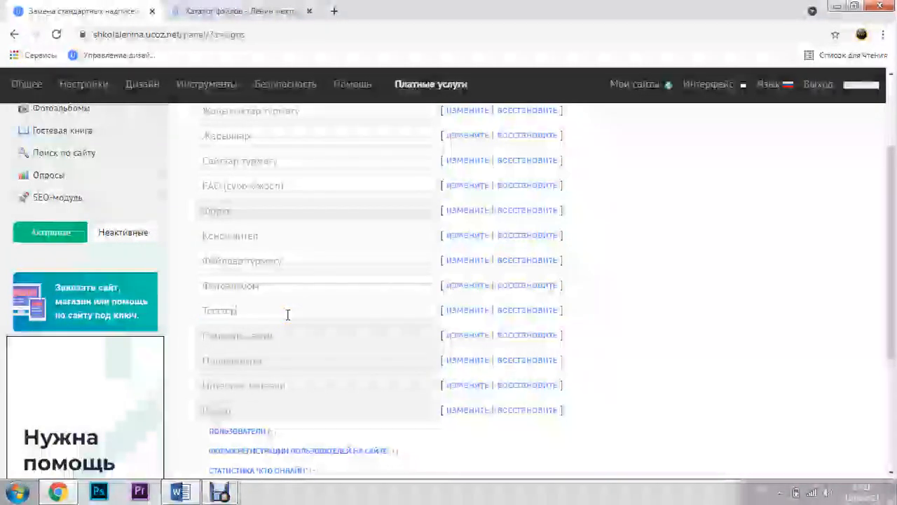
Replace the module name "Поиск по сайту" with "Сайттан издөө"
scroll(295, 323, "down", 1)
left_click(465, 268)
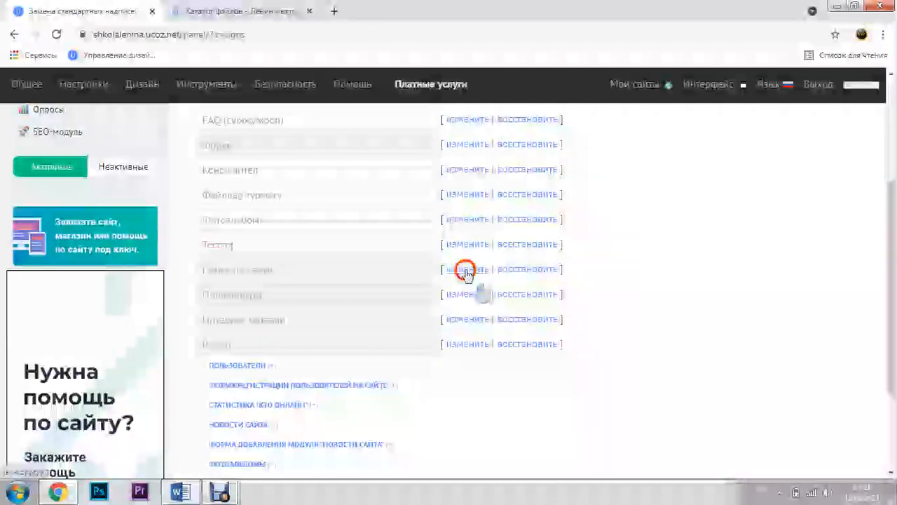
type("Сеансан изд")
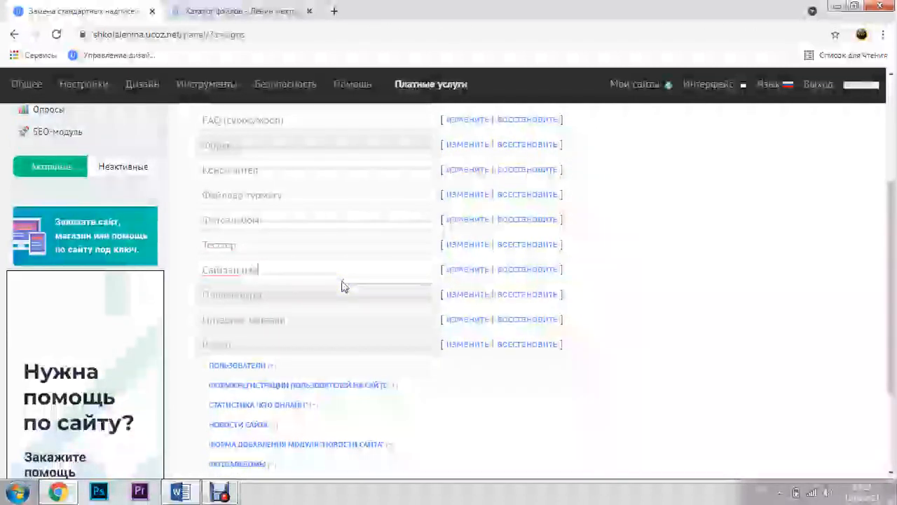
type("әү")
left_click(342, 284)
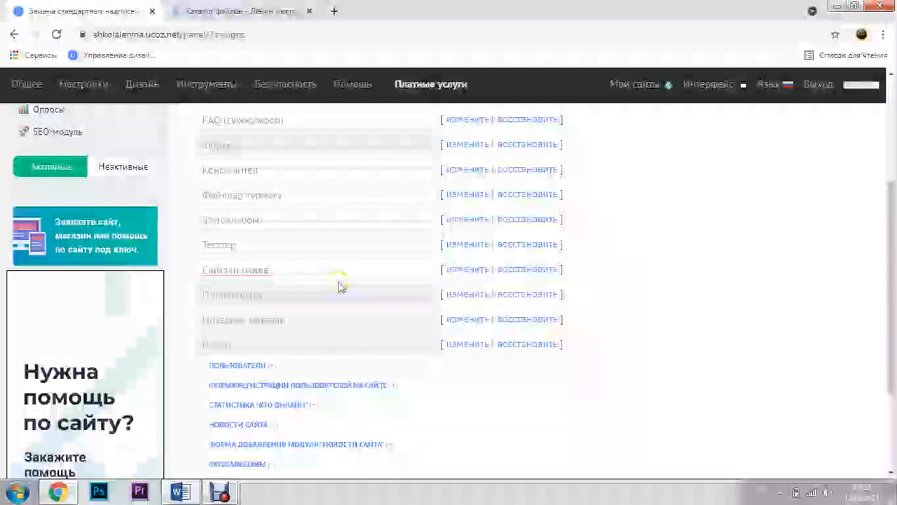
Rename the online games module as "Онлайн оюндар" and open the "Интернет-магазин" name for editing
left_click(474, 297)
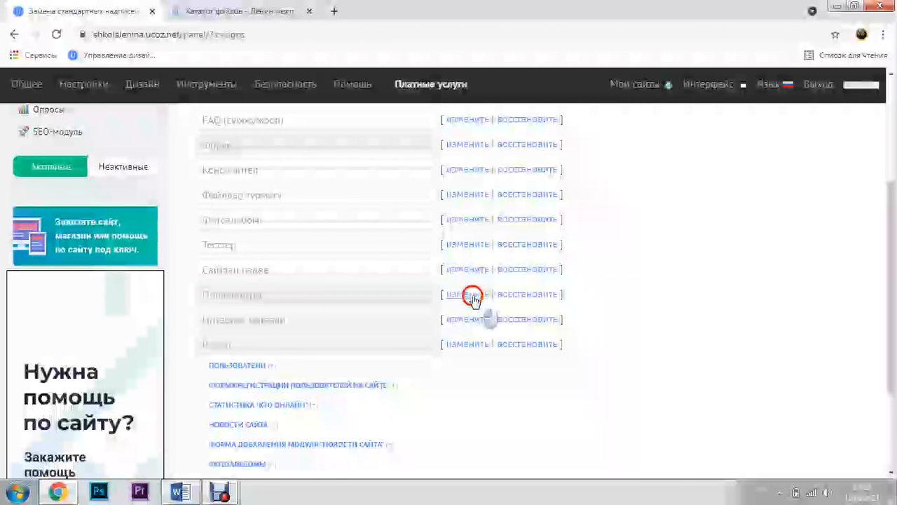
left_click(328, 300)
key("BackSpace")
key("BackSpace")
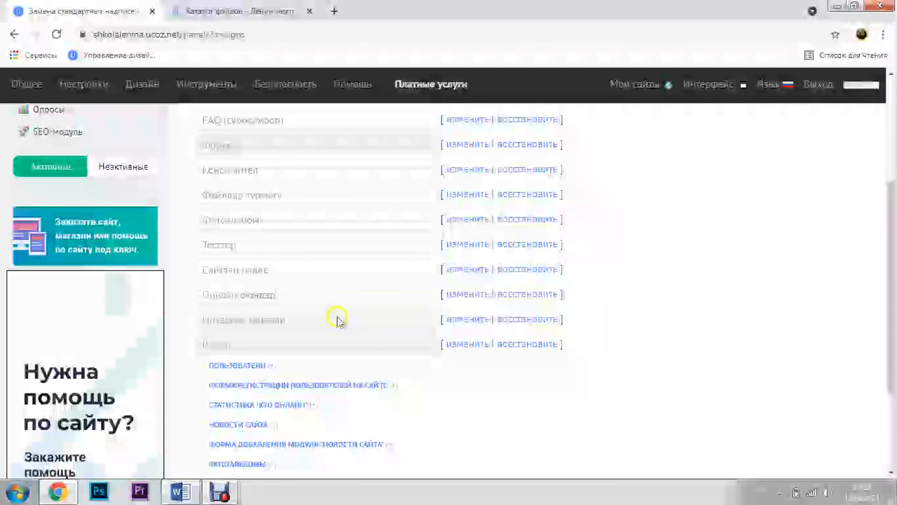
left_click(460, 320)
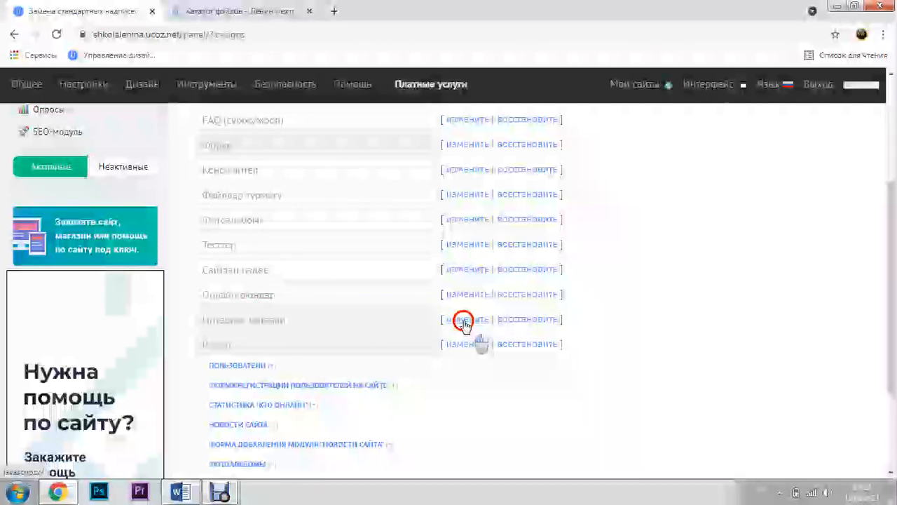
left_click(361, 328)
In the "Пользователи" label group, set the male label to "Эркек" and the "Женщина" label to "Аял"
scroll(331, 295, "up", 3)
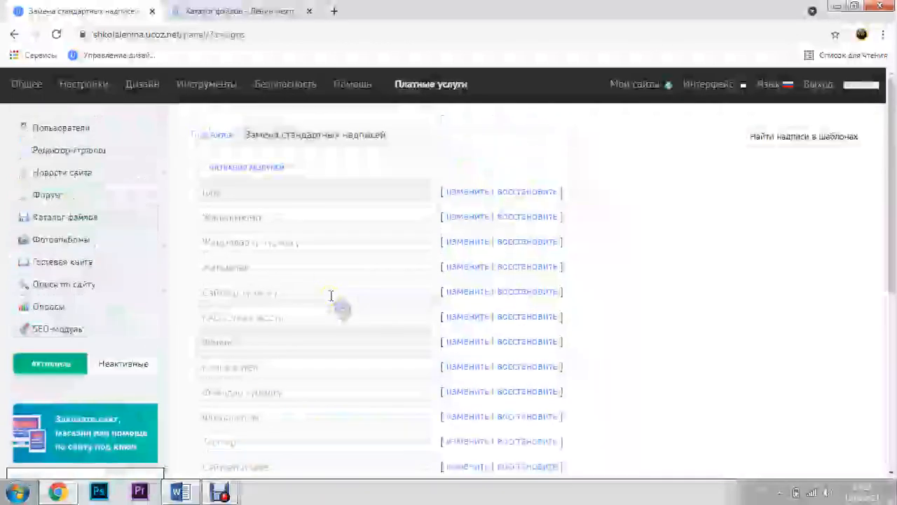
left_click(261, 171)
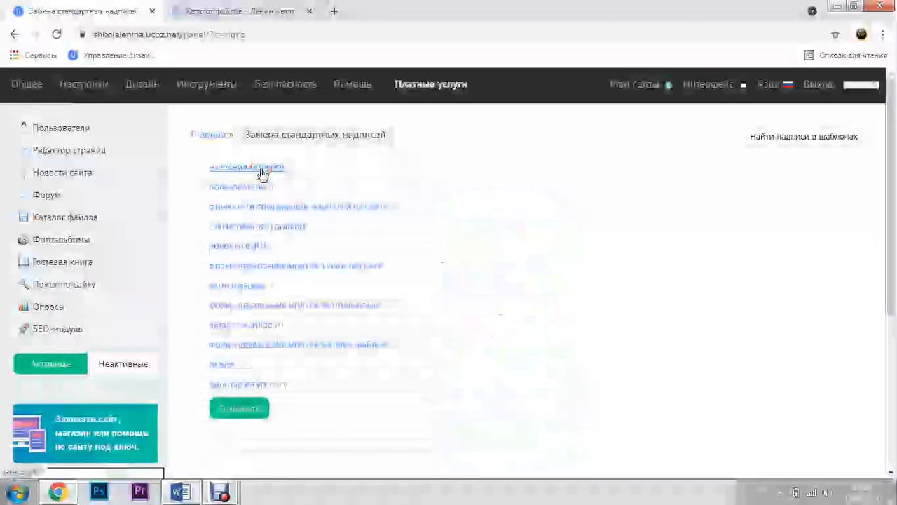
left_click(260, 171)
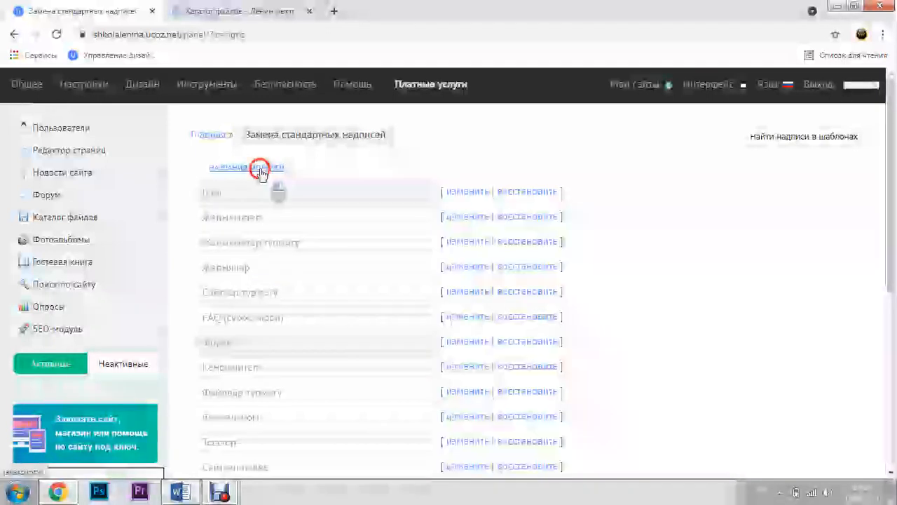
left_click(260, 170)
left_click(249, 188)
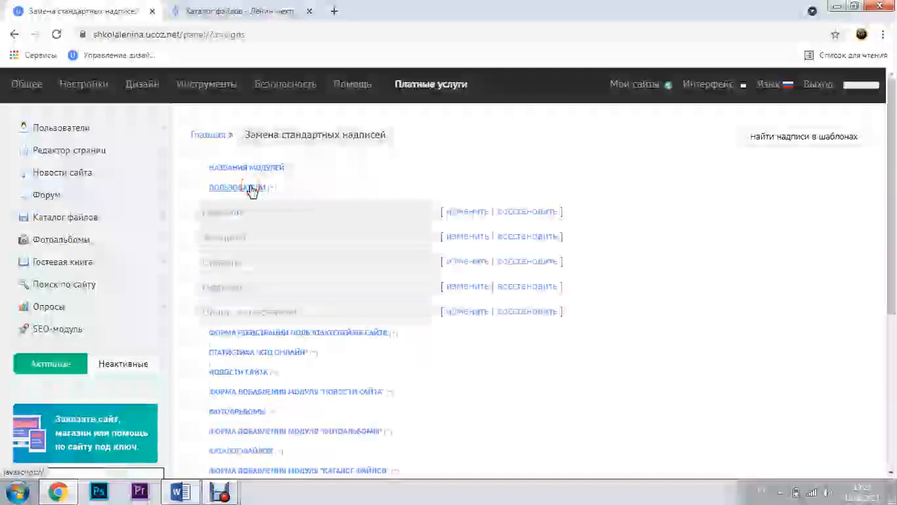
left_click(457, 211)
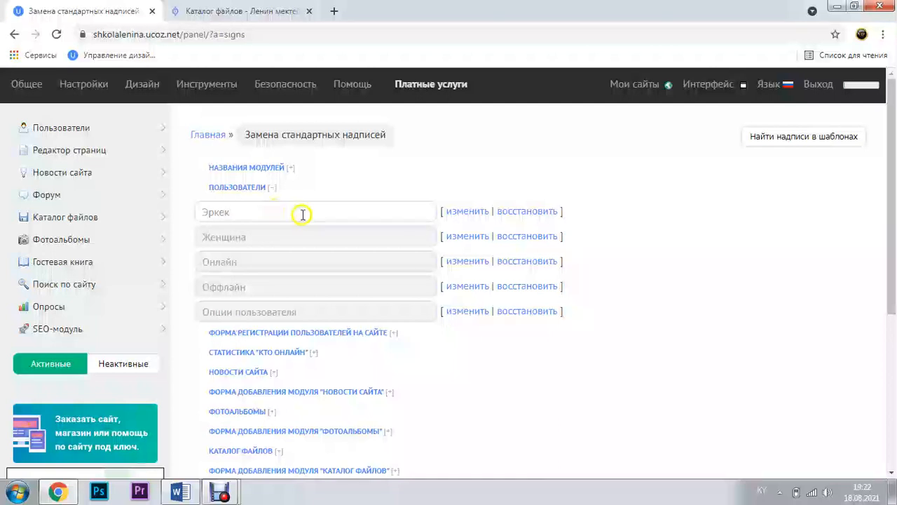
left_click(461, 237)
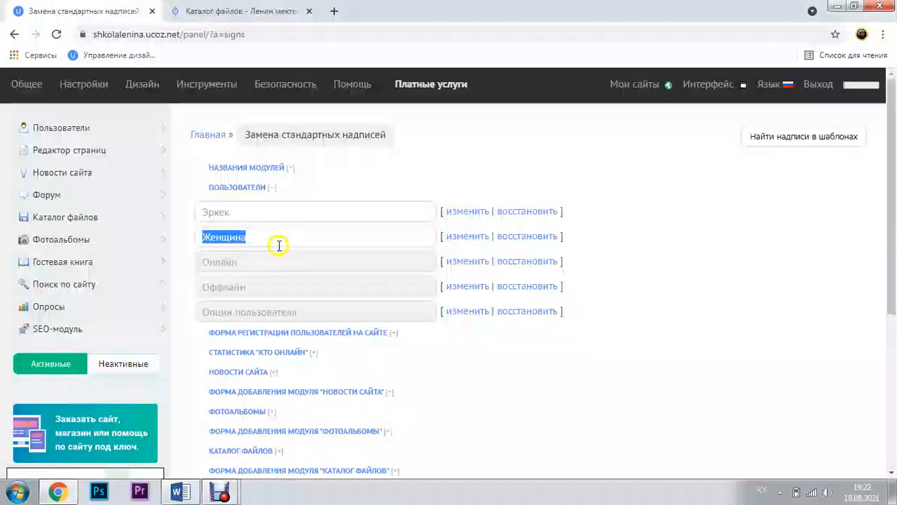
type("Аял")
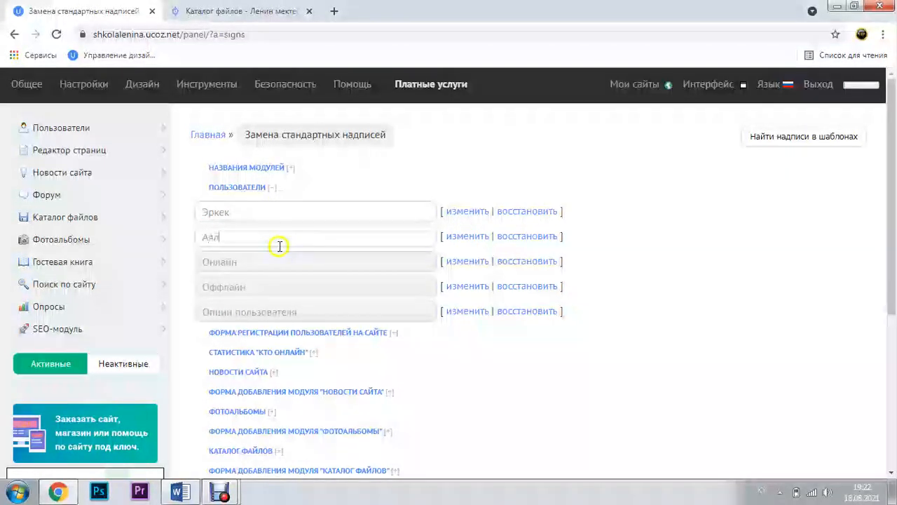
Collapse the "Пользователи" label group and examine the labels of the site's user registration form
left_click(455, 288)
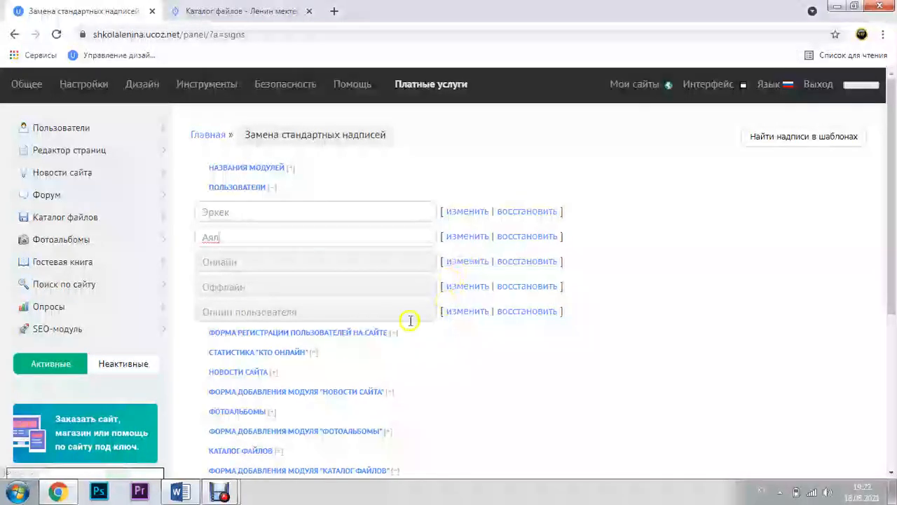
left_click(464, 313)
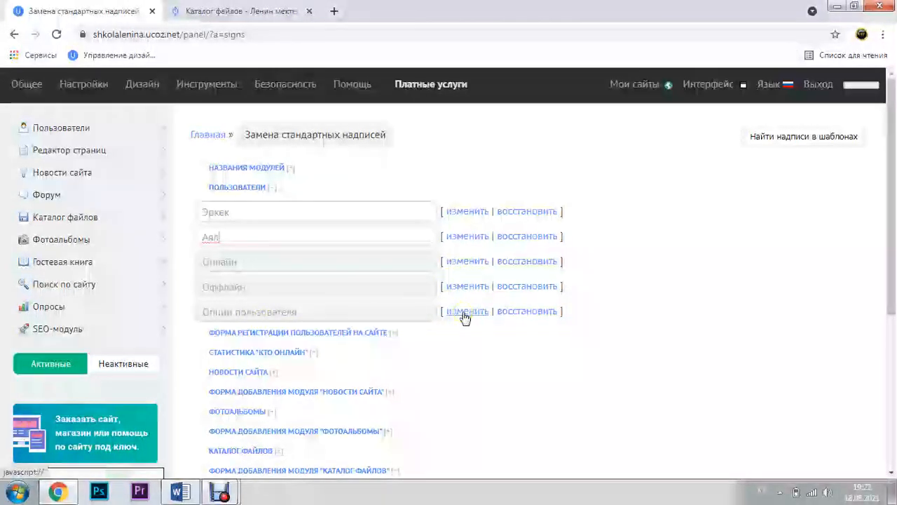
left_click(254, 186)
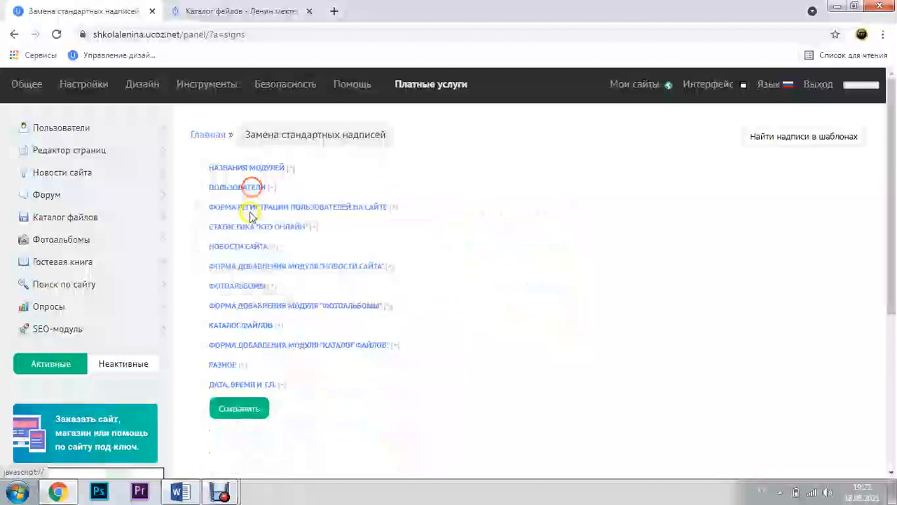
left_click(253, 207)
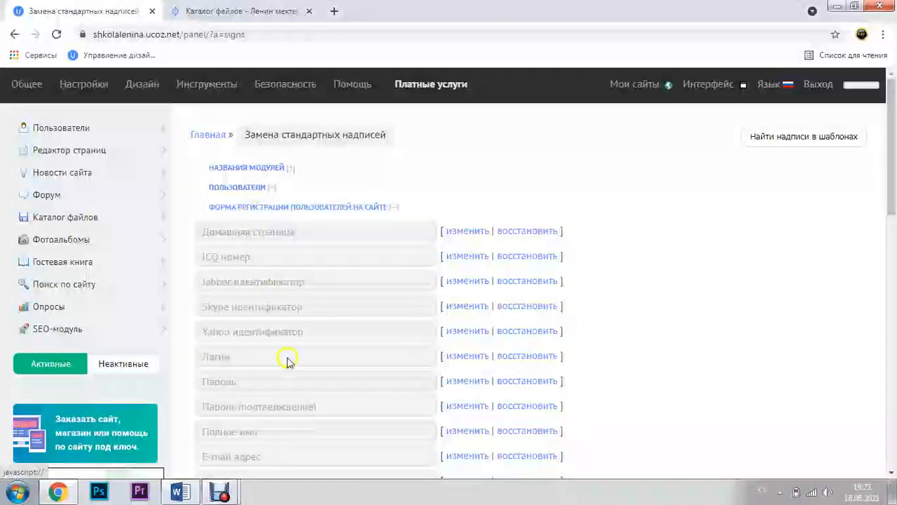
scroll(287, 356, "down", 6)
scroll(289, 363, "down", 2)
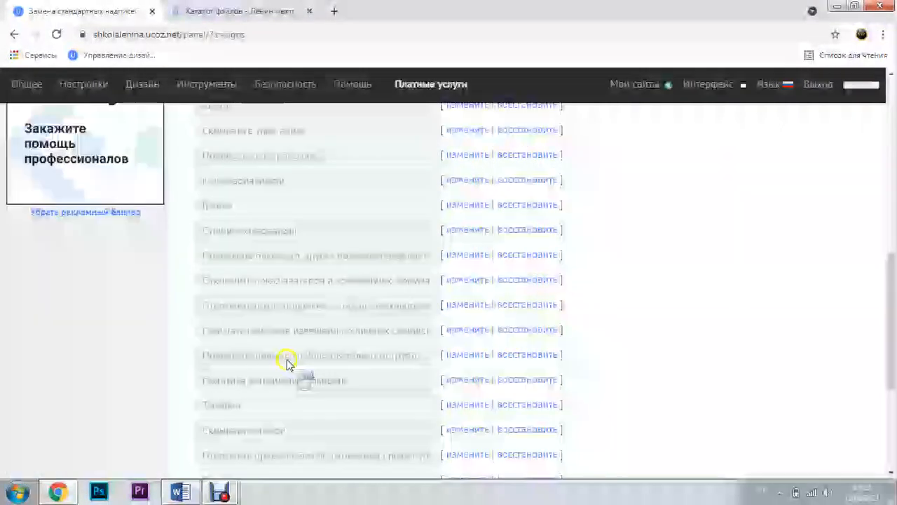
scroll(277, 336, "up", 4)
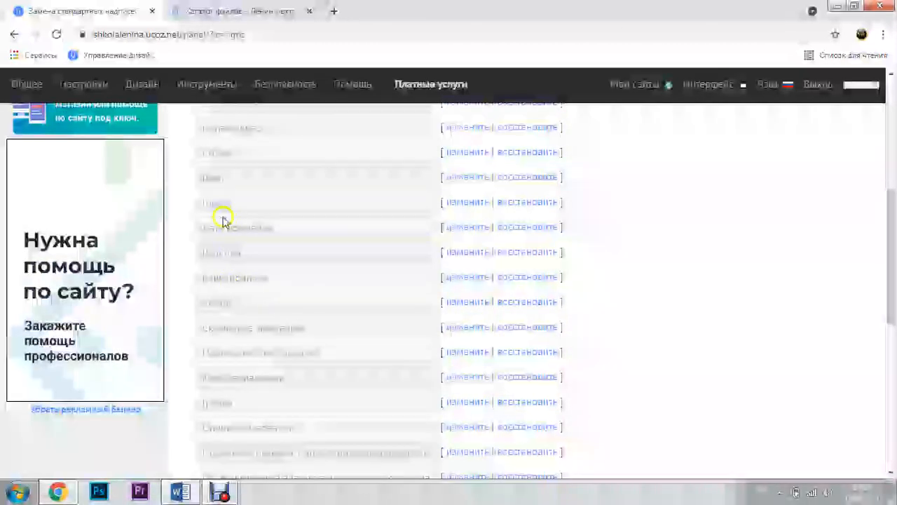
scroll(225, 186, "up", 5)
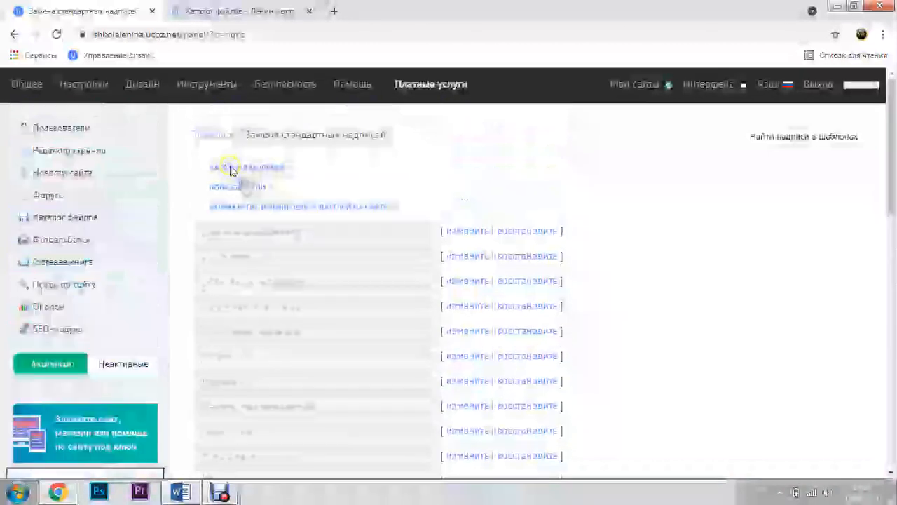
Open the home page, ICQ and Jabber labels for editing, collapse the registration form group, and save the label replacements
left_click(460, 232)
left_click(466, 260)
left_click(467, 282)
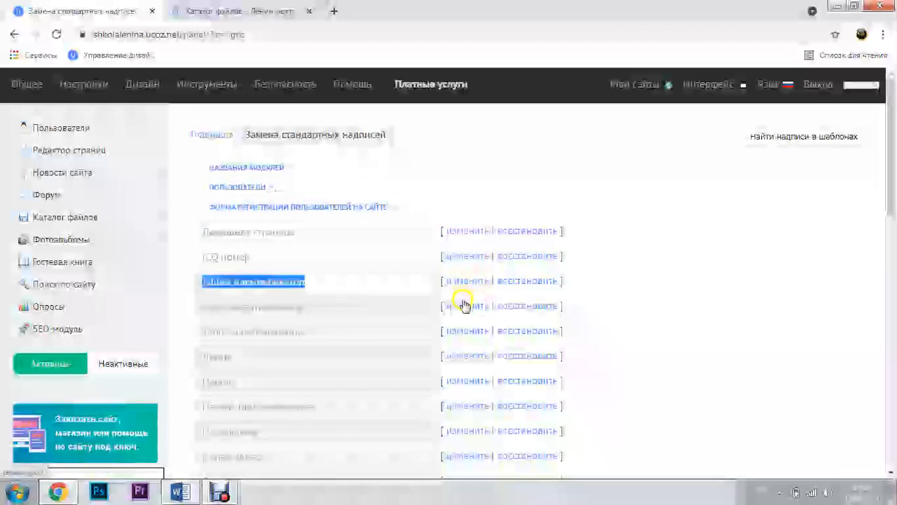
left_click(215, 203)
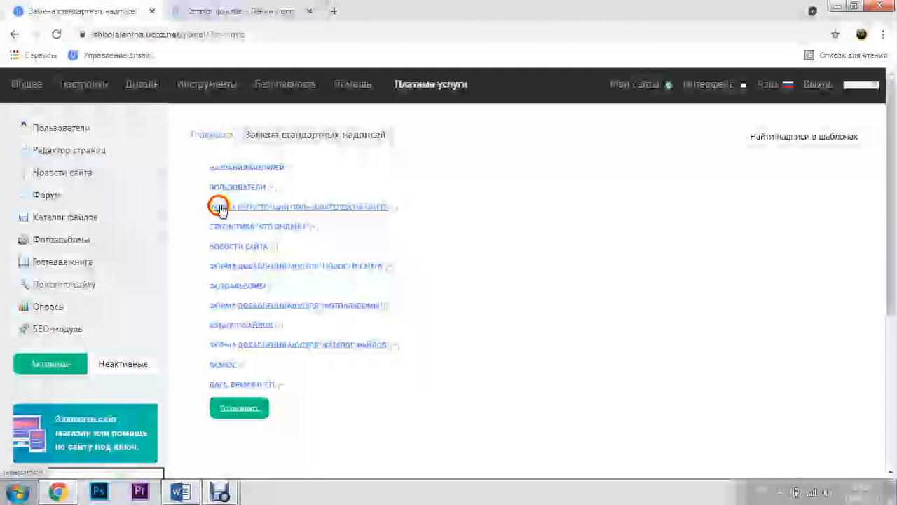
scroll(245, 347, "down", 1)
left_click(240, 342)
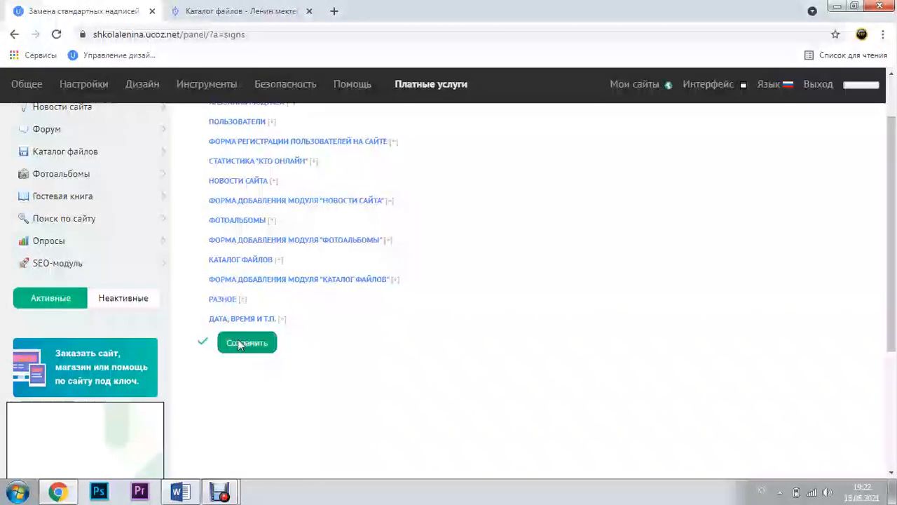
Expand the "Разное" and "Дата, время и т.п." label groups and set the "Найти" label to "Издөө"
scroll(401, 260, "up", 2)
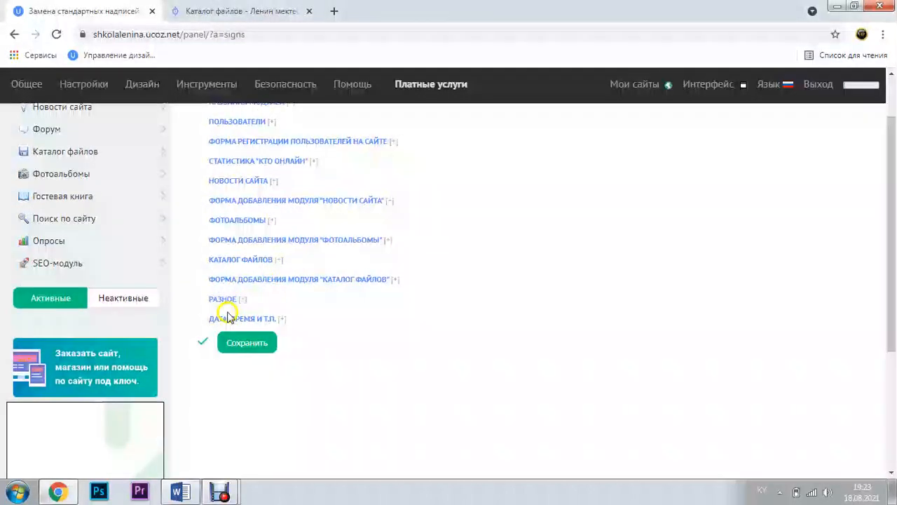
left_click(226, 319)
left_click(224, 300)
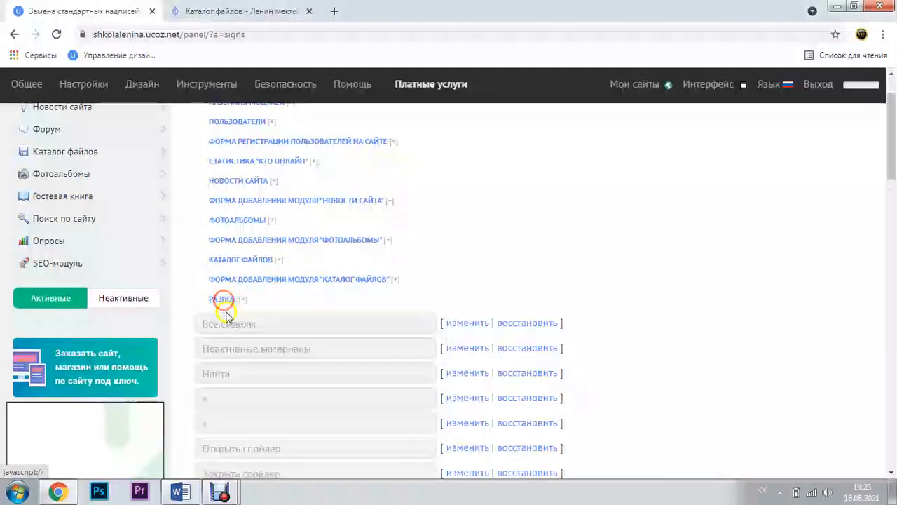
scroll(228, 308, "down", 2)
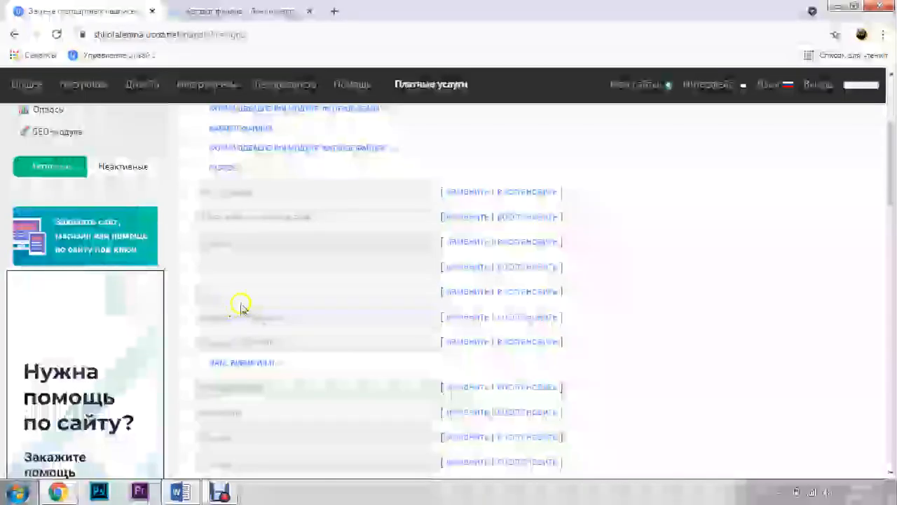
left_click(458, 242)
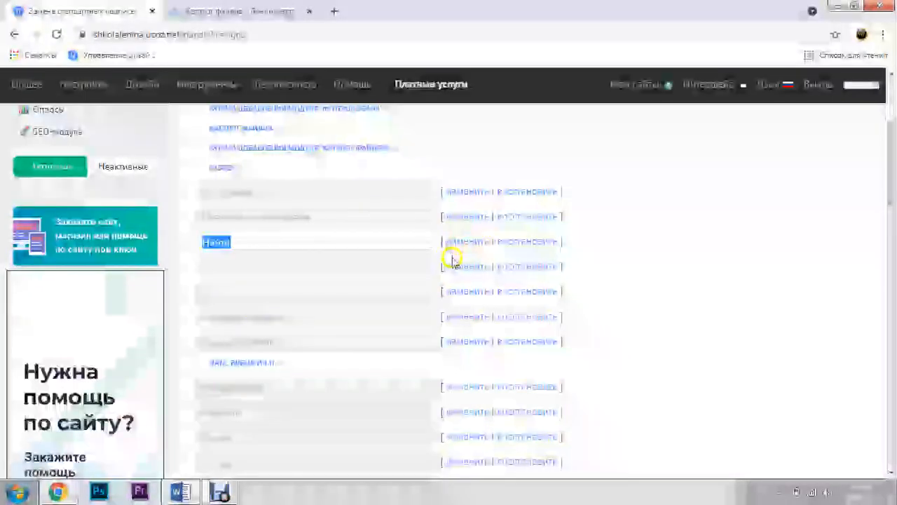
type("Пои")
type("өө")
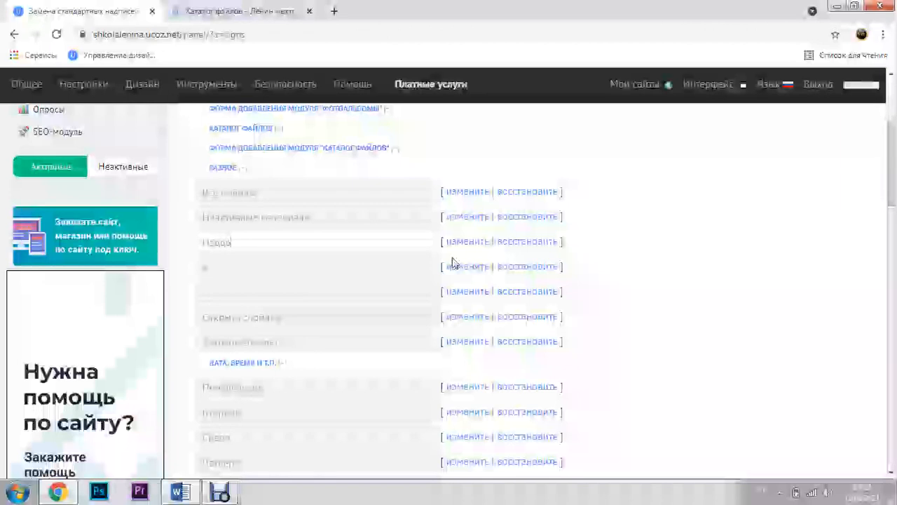
Set the "Неактивные материалы" label in the "Разное" group to "Активдуу эмес материалдар"
left_click(454, 218)
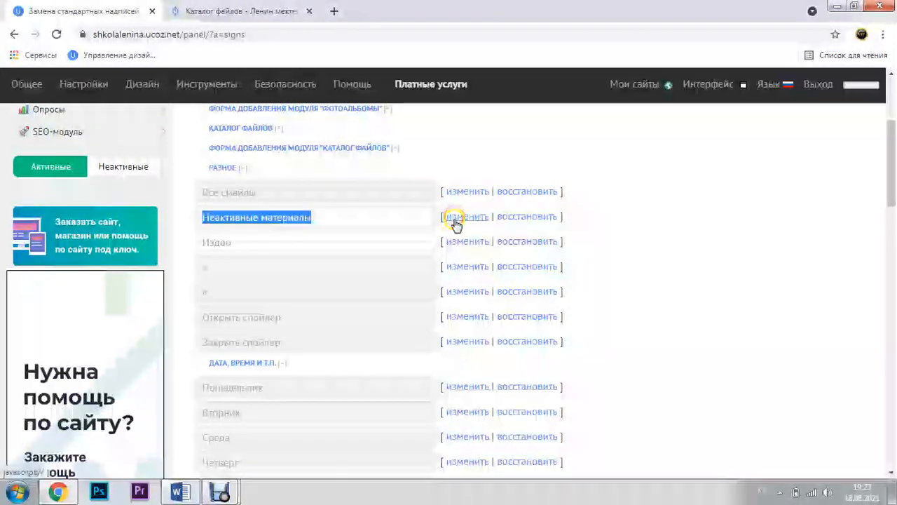
type("Ак")
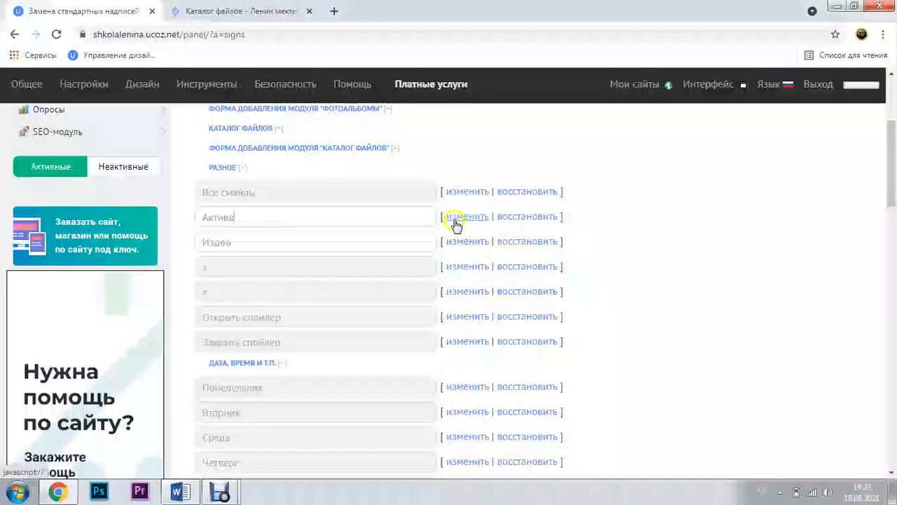
type("тивдуу эмес материалдар")
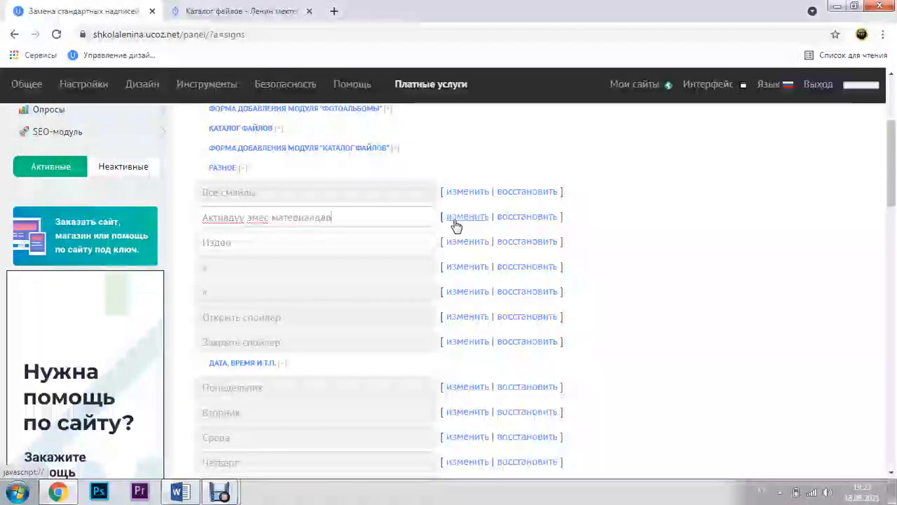
Set the "Все смайлы" label to "Быйтыкчалар" and collapse the "Разное" group
left_click(463, 191)
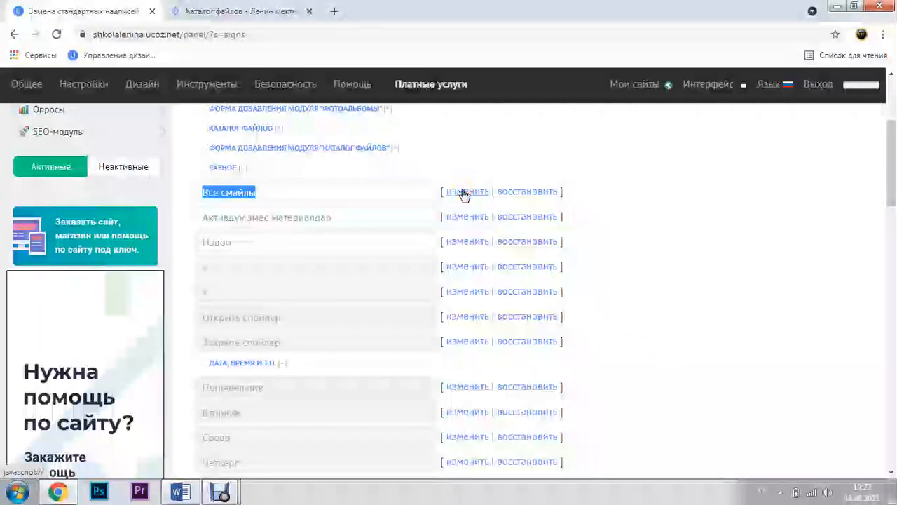
type("Бый")
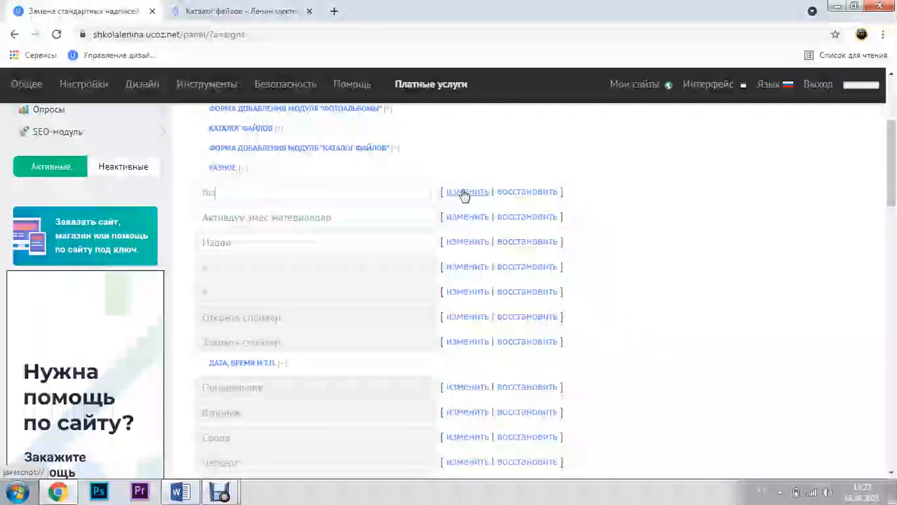
type("тыкчалар")
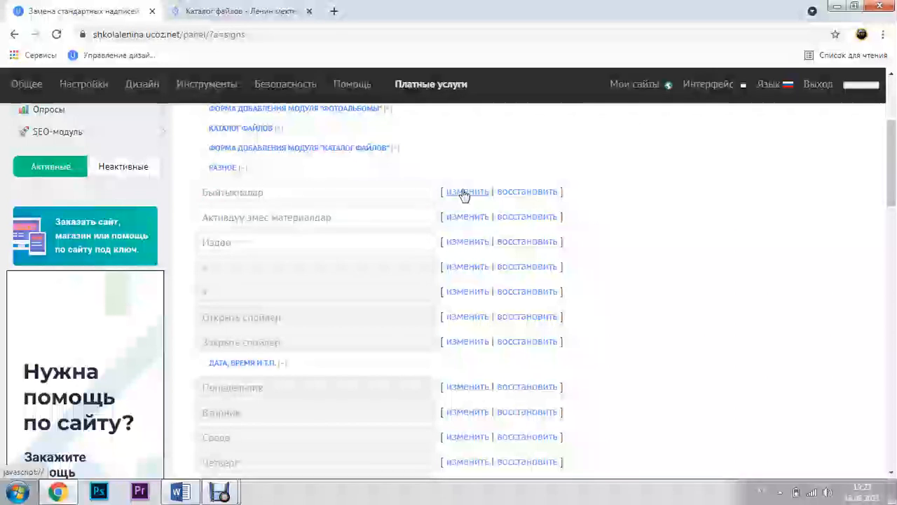
scroll(453, 202, "down", 3)
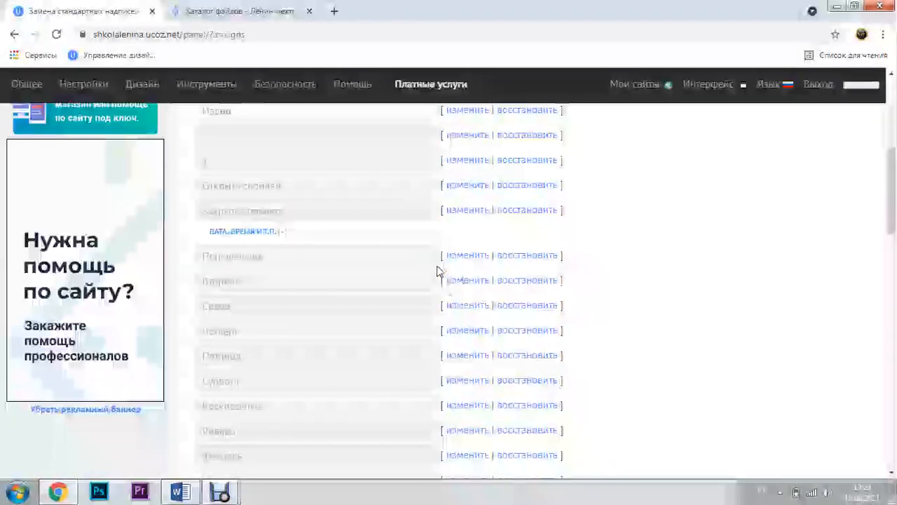
scroll(355, 249, "up", 4)
left_click(224, 234)
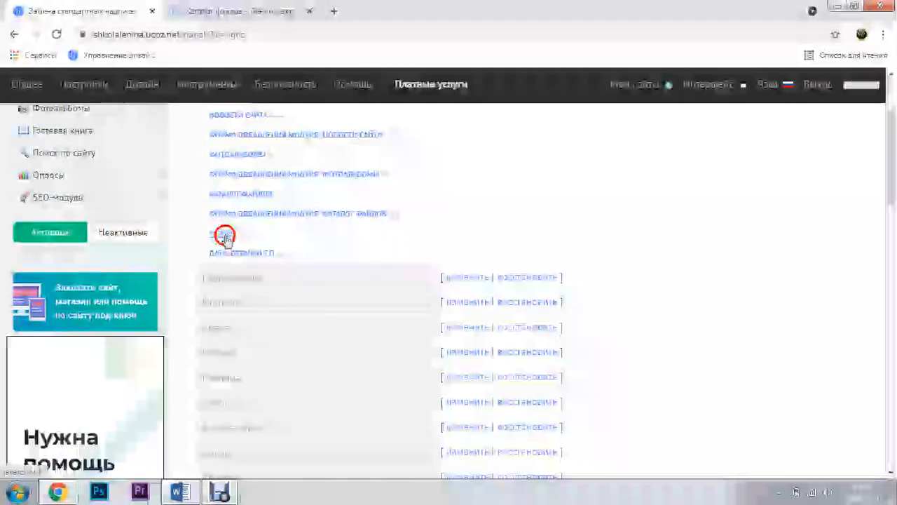
In the "Дата, время и т.п." group, set the abbreviated weekday label "Пн" to "Дш" and "Вт" to "Шш"
scroll(288, 284, "down", 1)
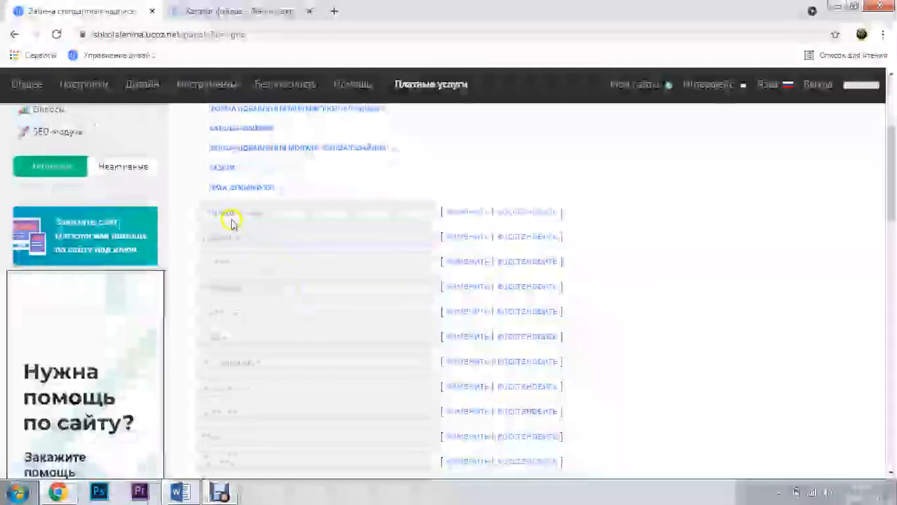
scroll(234, 231, "down", 2)
scroll(241, 187, "up", 1)
scroll(245, 201, "down", 2)
scroll(245, 276, "down", 5)
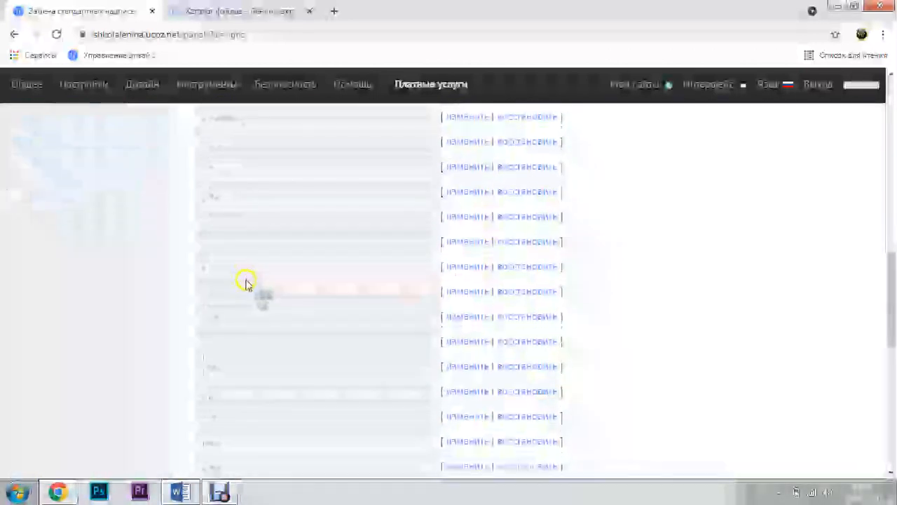
scroll(245, 280, "up", 4)
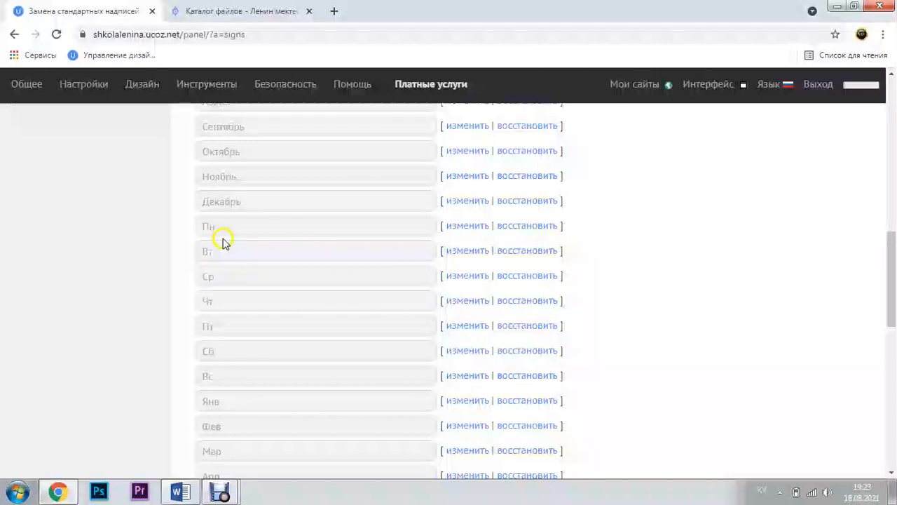
scroll(314, 266, "down", 3)
scroll(313, 266, "up", 2)
left_click(456, 161)
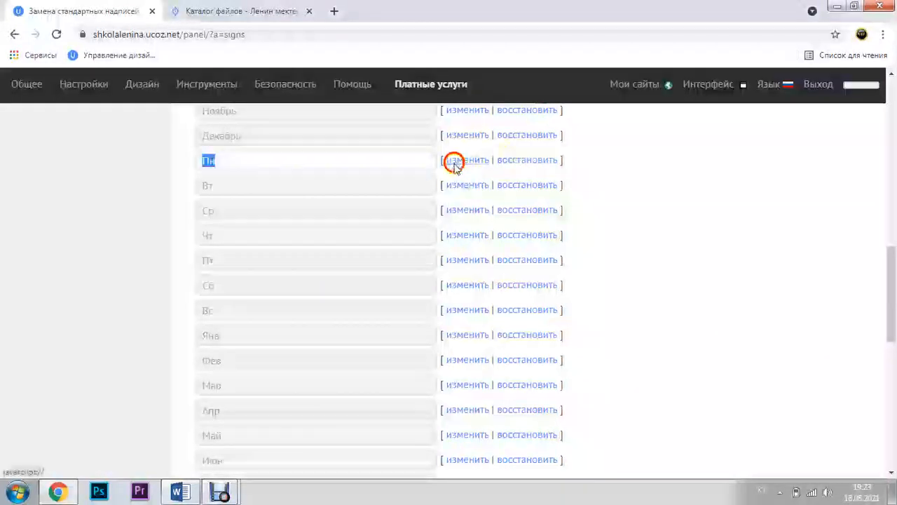
type("Дш")
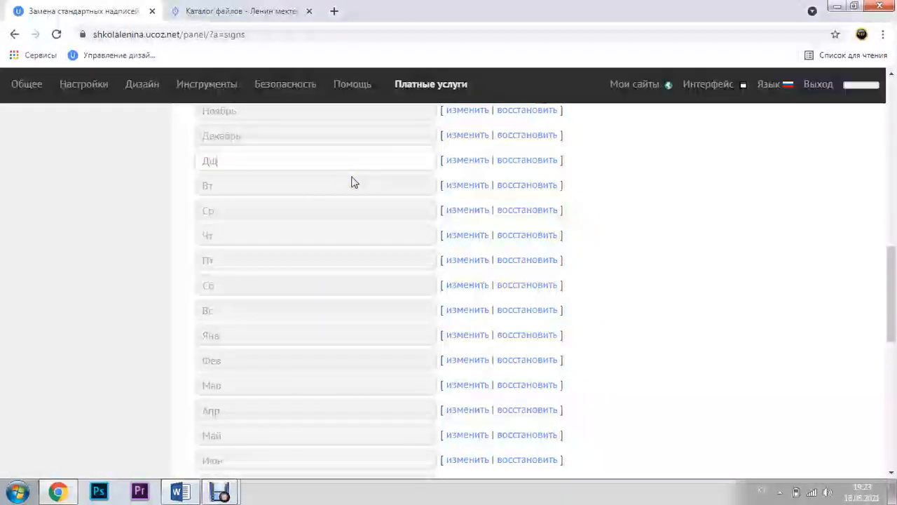
left_click(466, 189)
type("Шш")
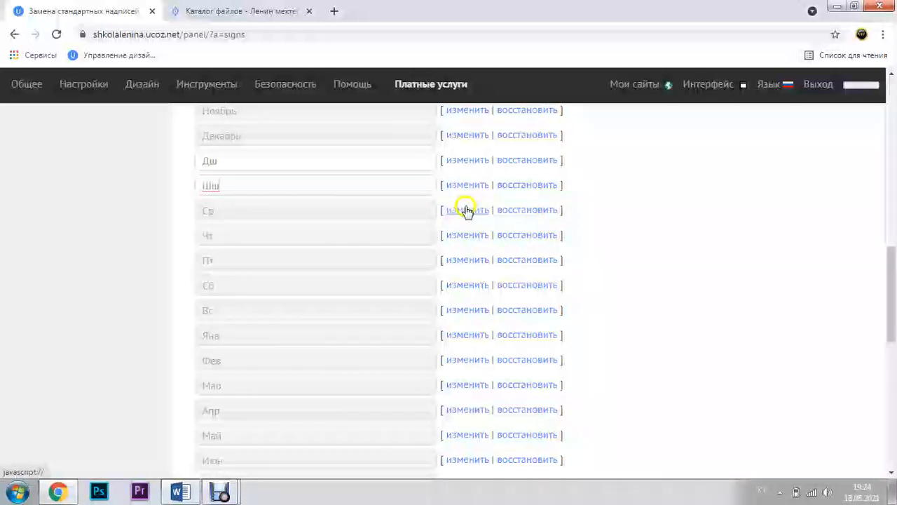
Set the abbreviated weekday labels "Ср", "Чт" and "Пт" to "Шр", "Бш" and "Жума" respectively
left_click(466, 212)
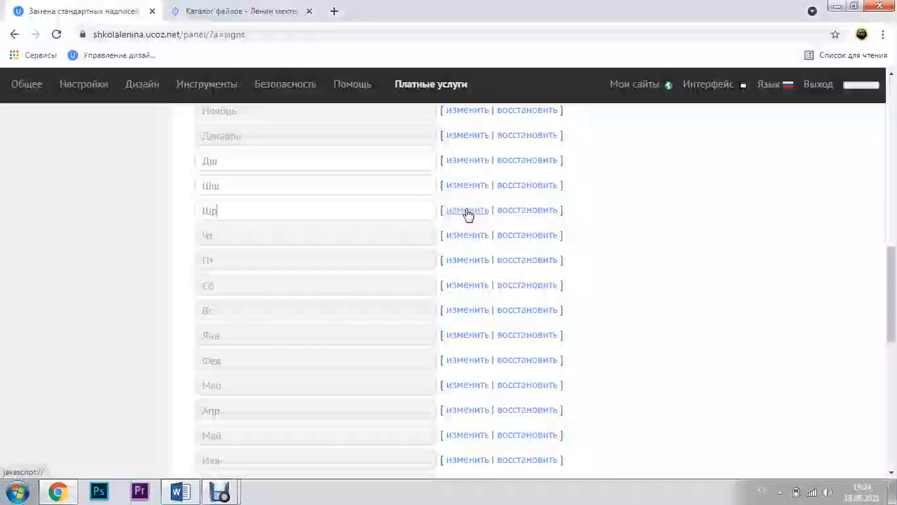
left_click(474, 236)
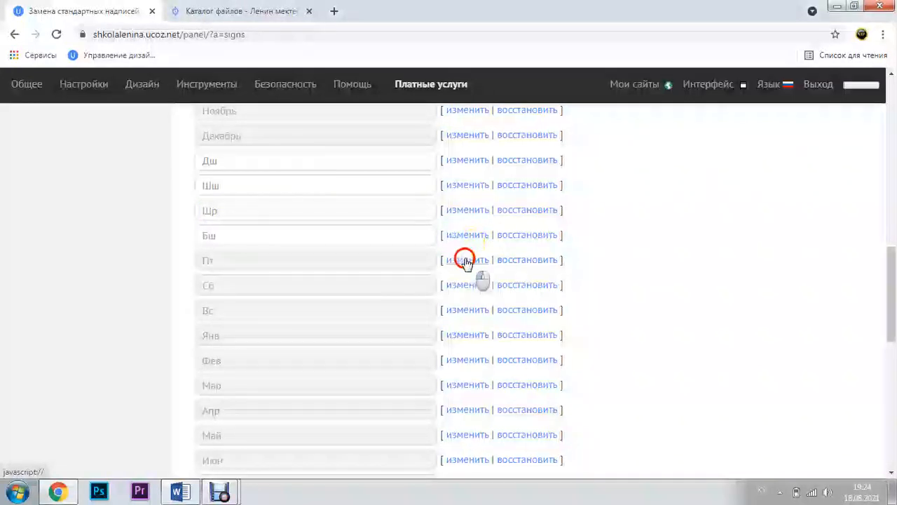
left_click(467, 262)
type("Жума")
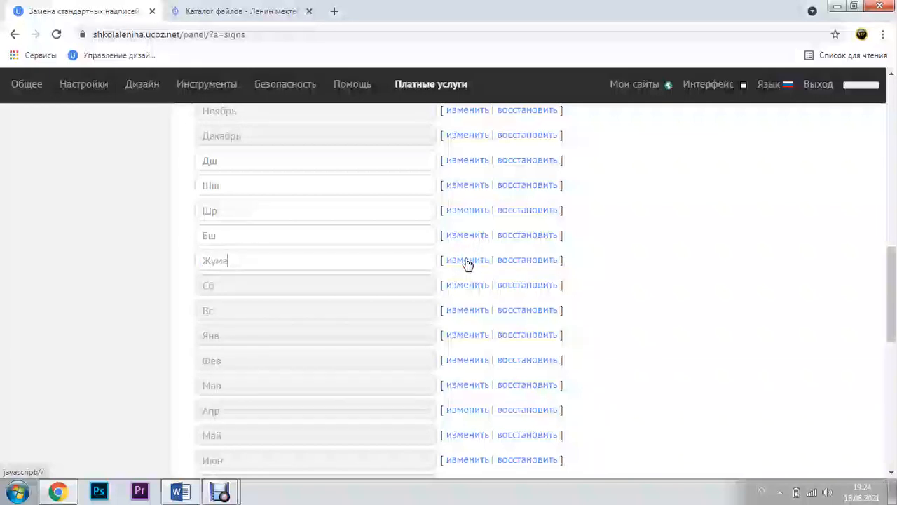
Set the abbreviated weekend labels "Сб" to "Иш" and "Вс" to "Жш"
left_click(467, 286)
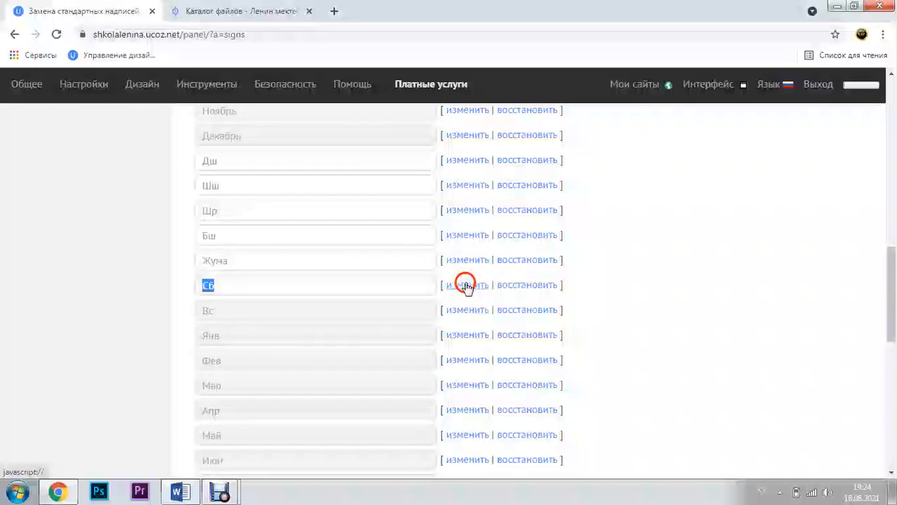
type("Иш")
left_click(457, 310)
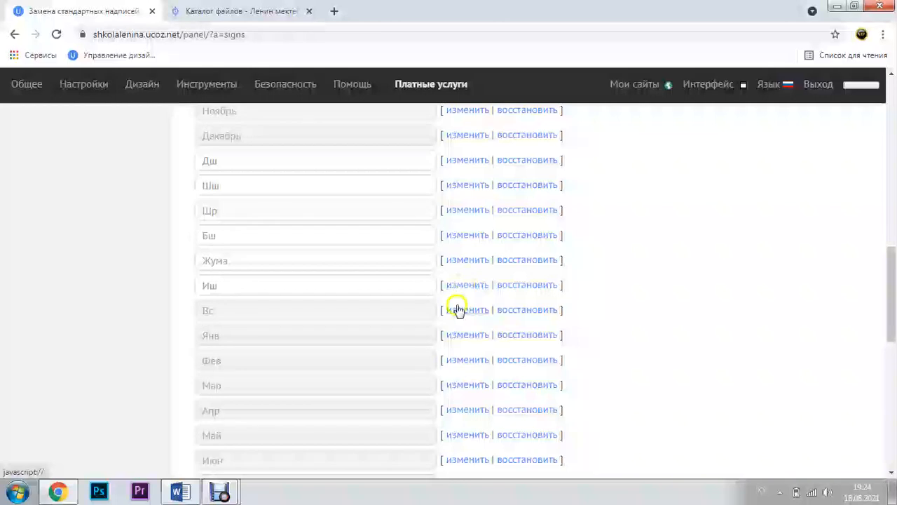
type("Жш")
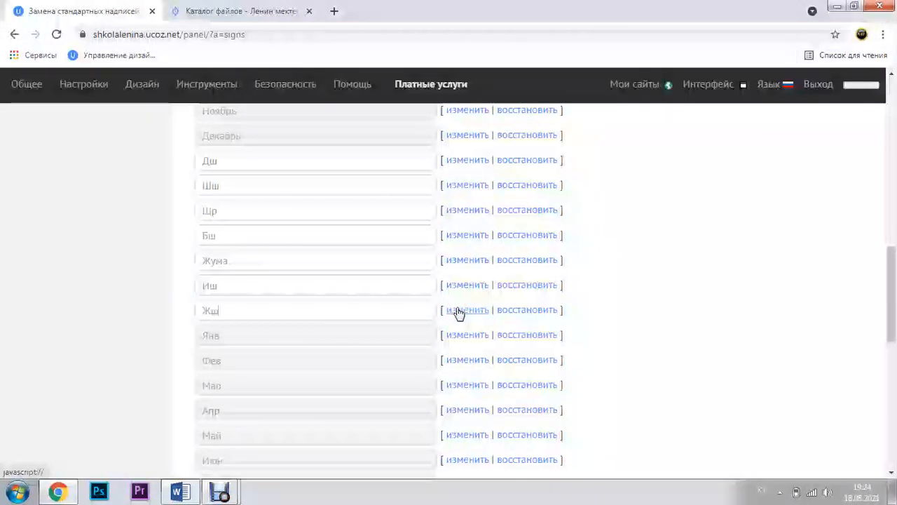
Examine the remaining month, zodiac and relative-day labels of the date and time group, and collapse the group
scroll(452, 319, "down", 1)
scroll(240, 321, "down", 2)
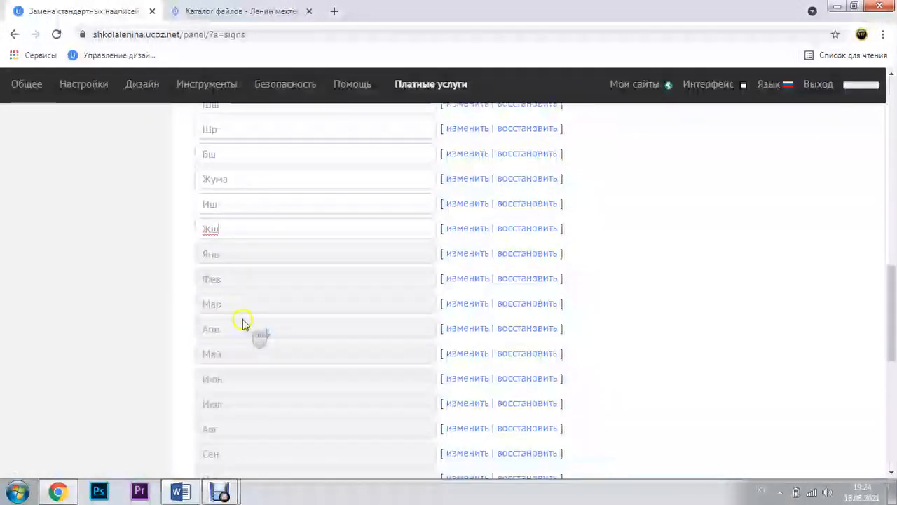
scroll(241, 326, "down", 3)
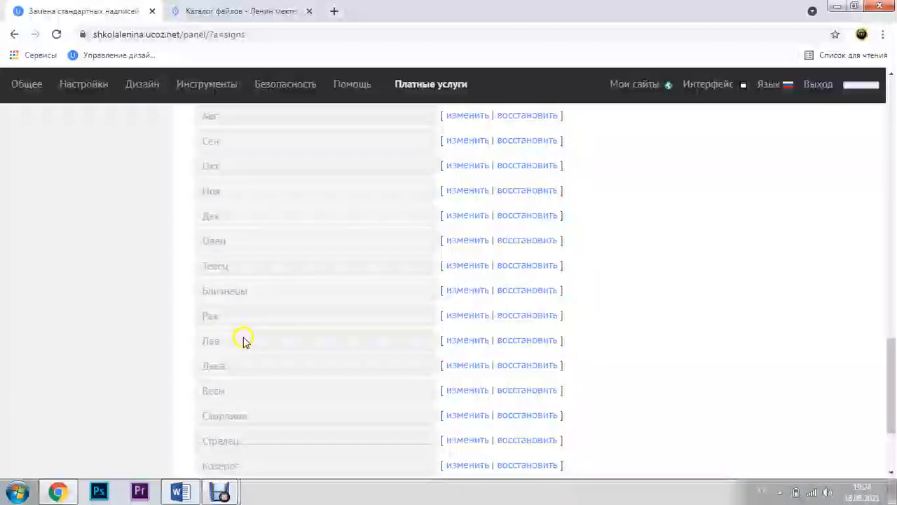
scroll(224, 263, "down", 1)
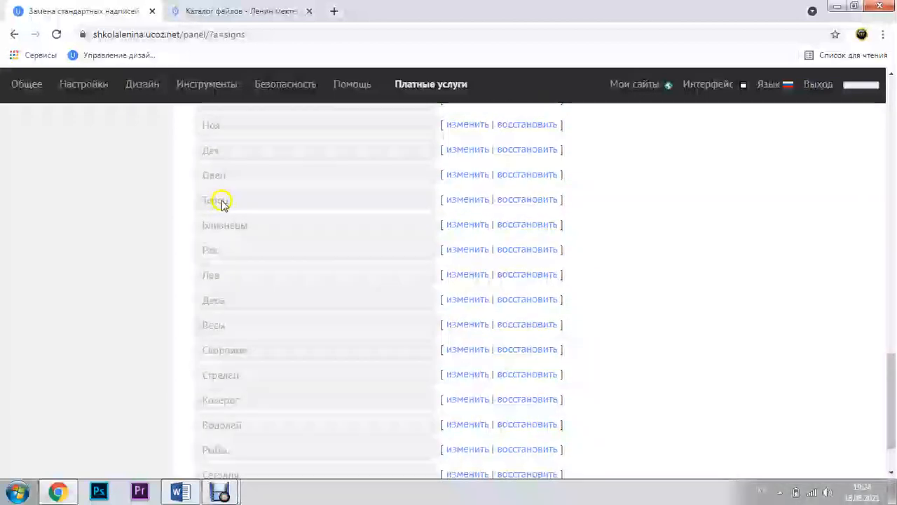
scroll(216, 298, "down", 1)
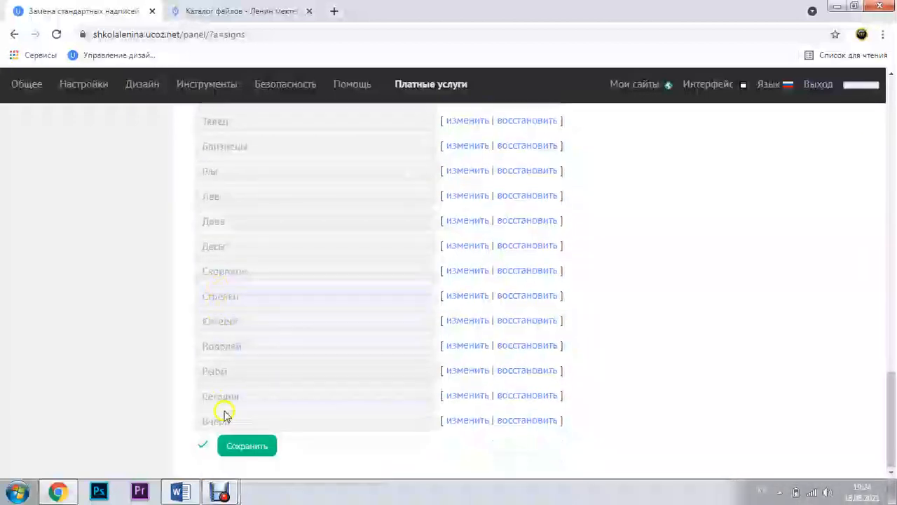
scroll(271, 307, "up", 10)
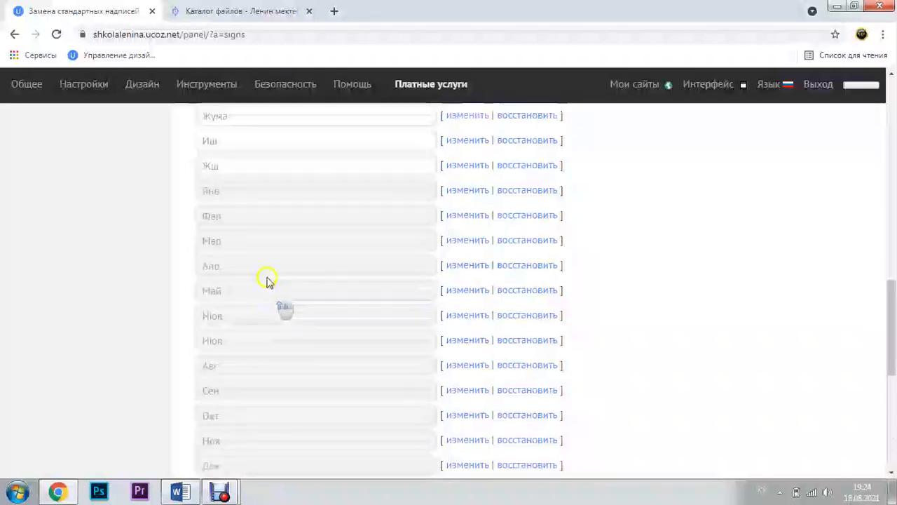
scroll(260, 253, "up", 10)
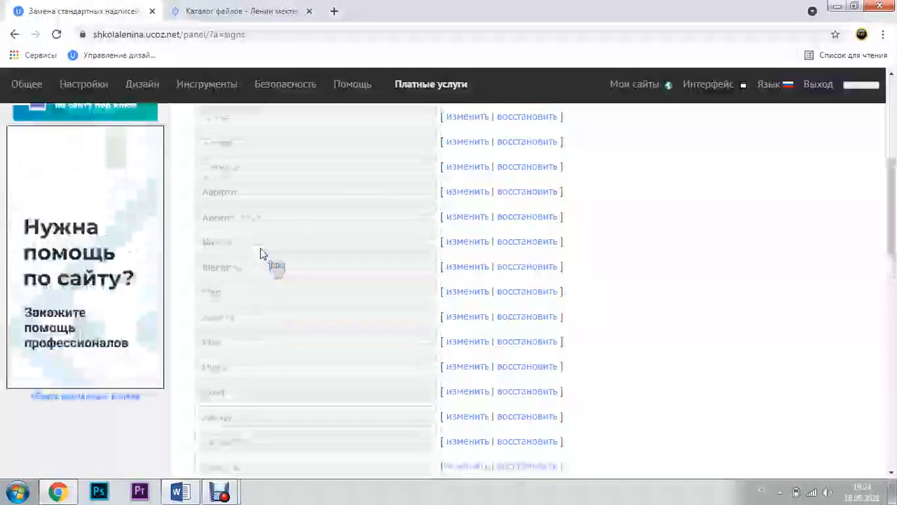
left_click(242, 240)
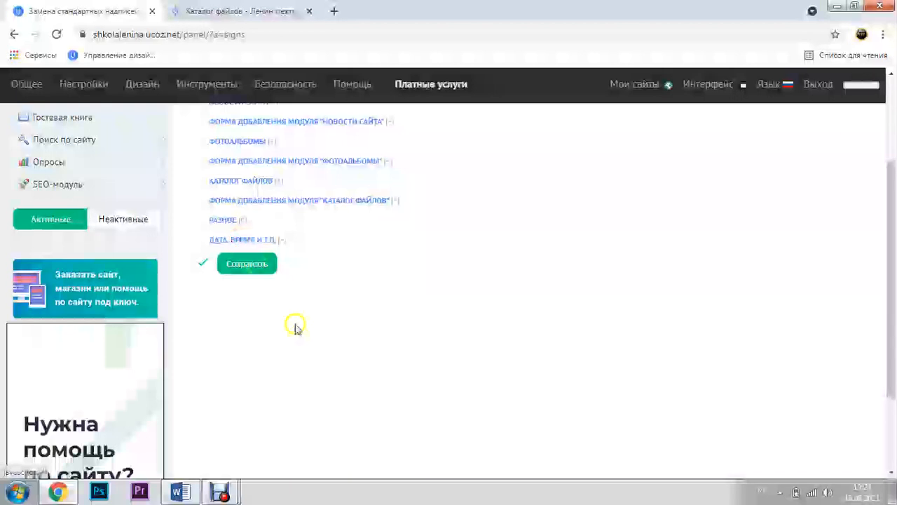
scroll(297, 319, "up", 3)
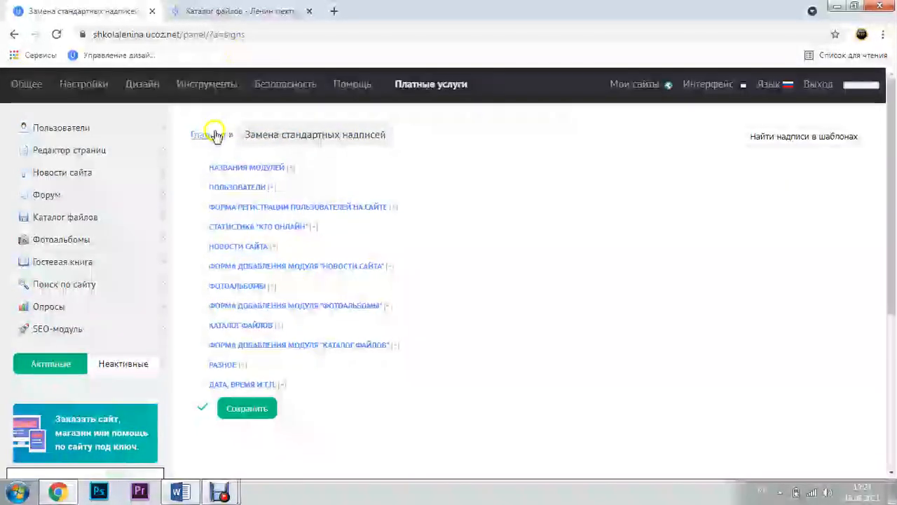
left_click(216, 170)
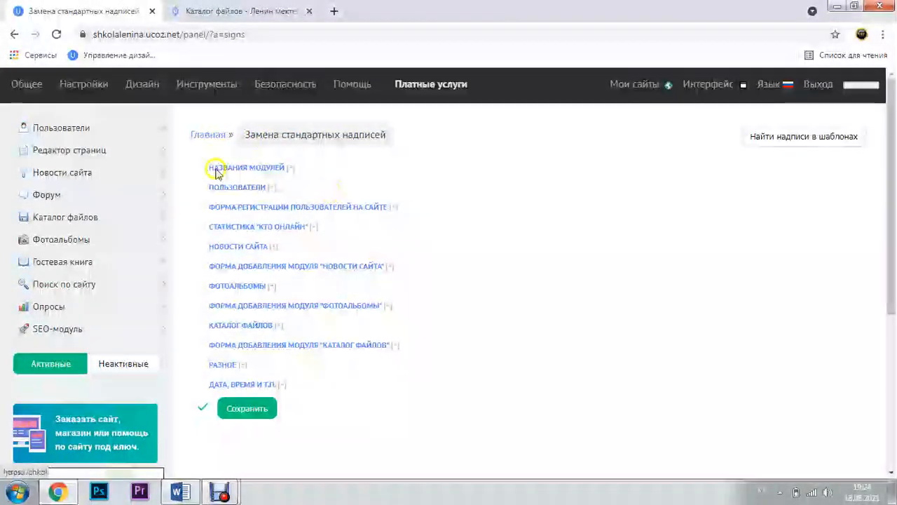
left_click(244, 305)
left_click(244, 305)
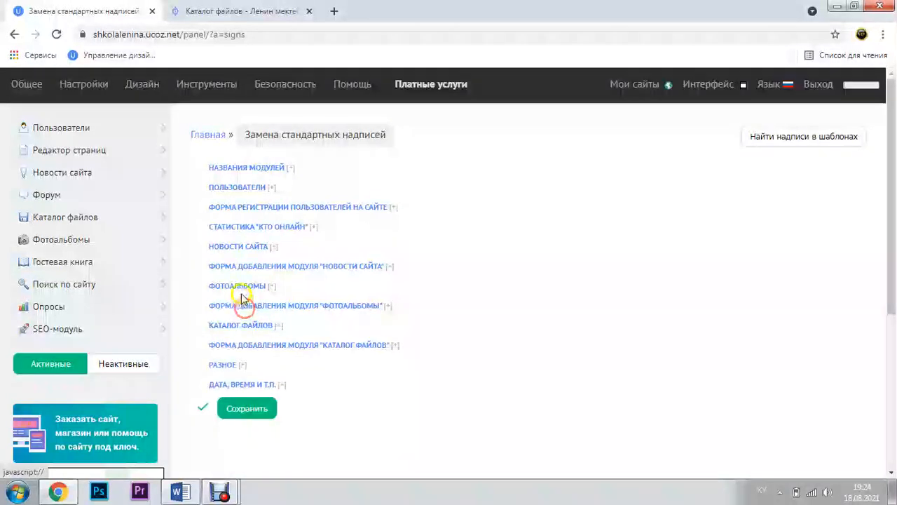
Look through the photo album, news form and file catalog form label groups, and collapse them again
left_click(238, 289)
left_click(236, 286)
left_click(240, 267)
left_click(242, 269)
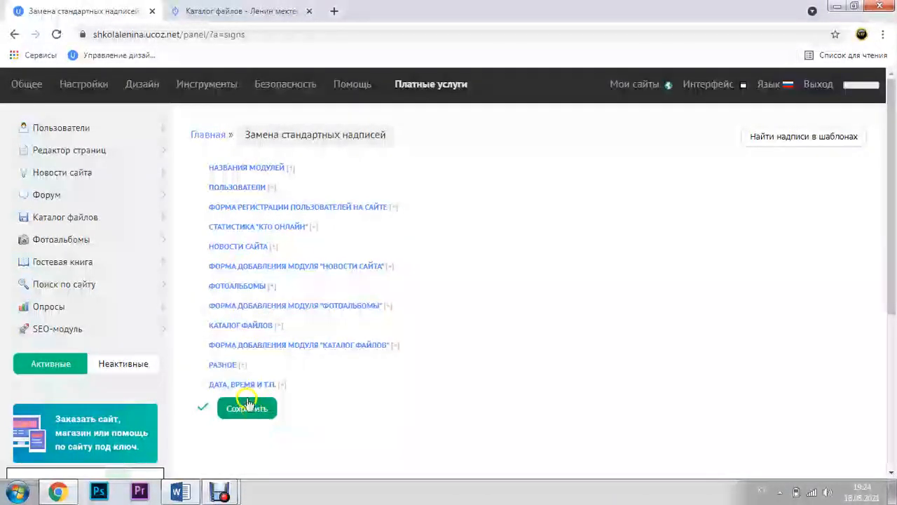
left_click(231, 346)
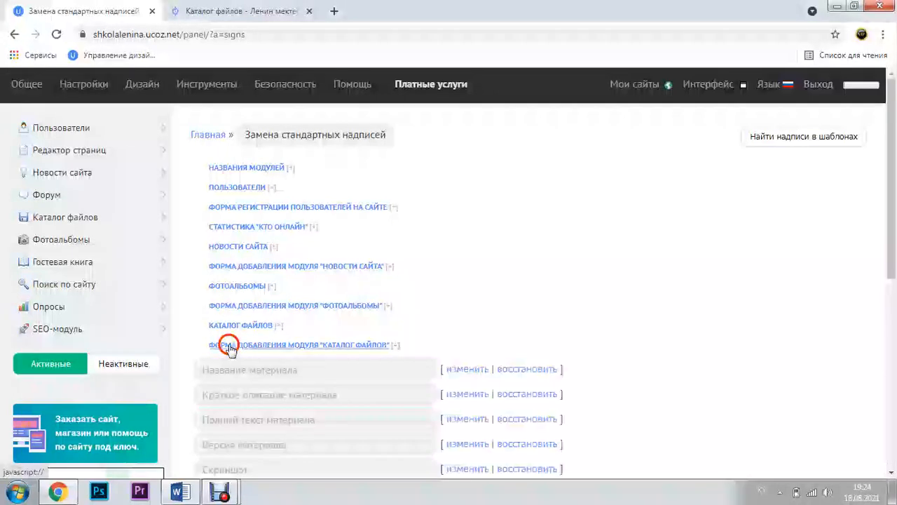
left_click(230, 345)
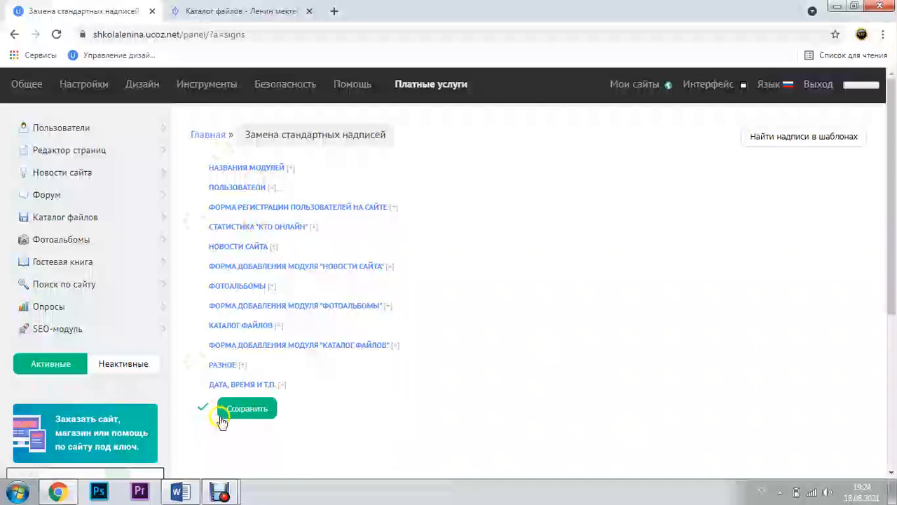
Leave the standard label replacement page and return to the control panel's main page
left_click(203, 138)
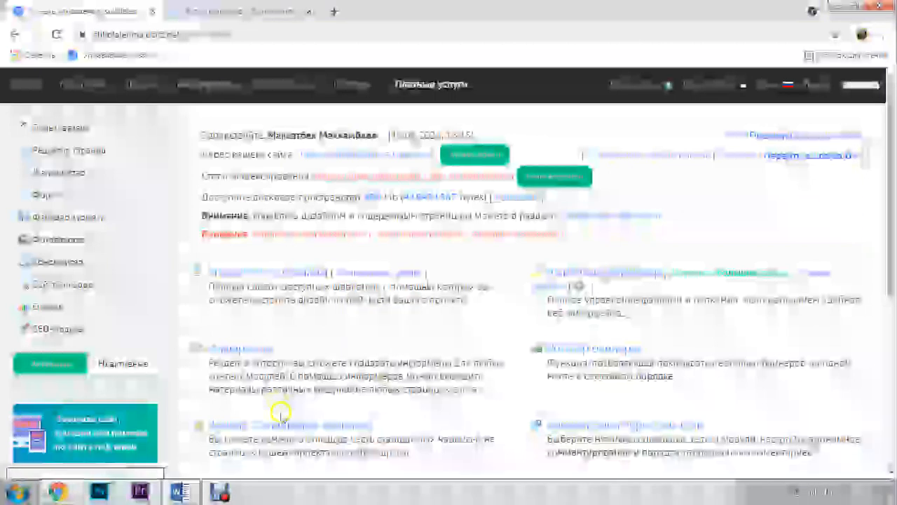
scroll(234, 338, "down", 1)
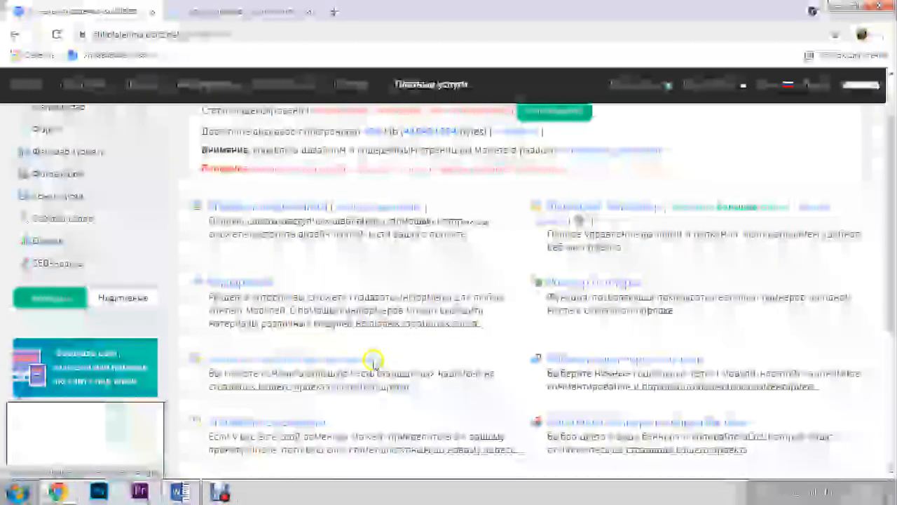
scroll(255, 252, "up", 1)
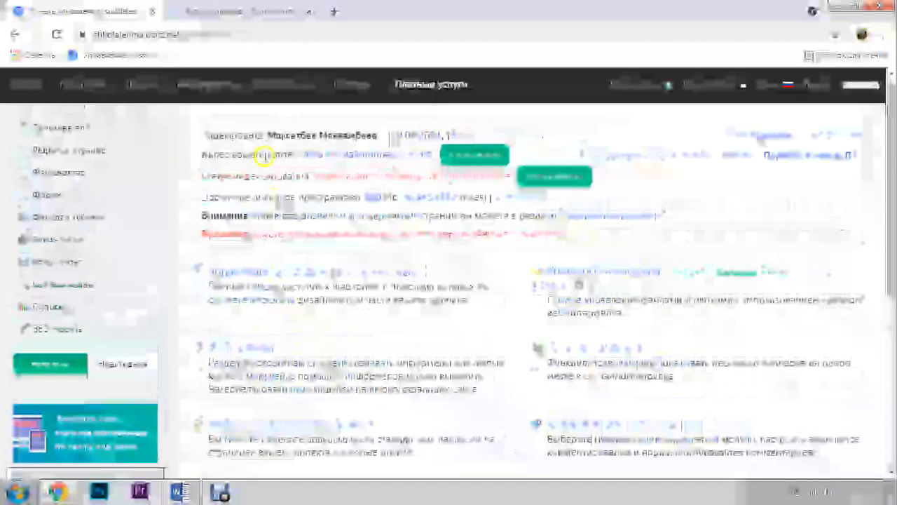
Reload the live school site, open its home page and check the translated labels, including the calendar's weekdays
left_click(242, 15)
left_click(58, 33)
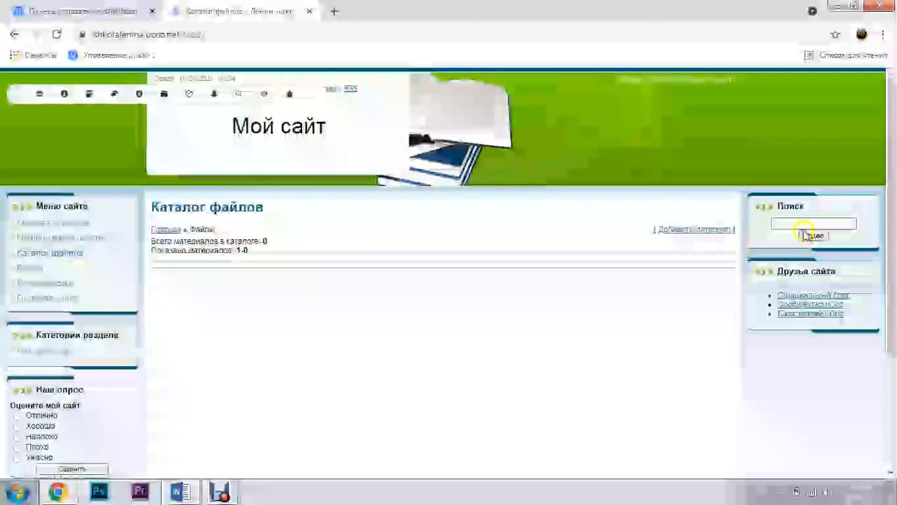
left_click(41, 226)
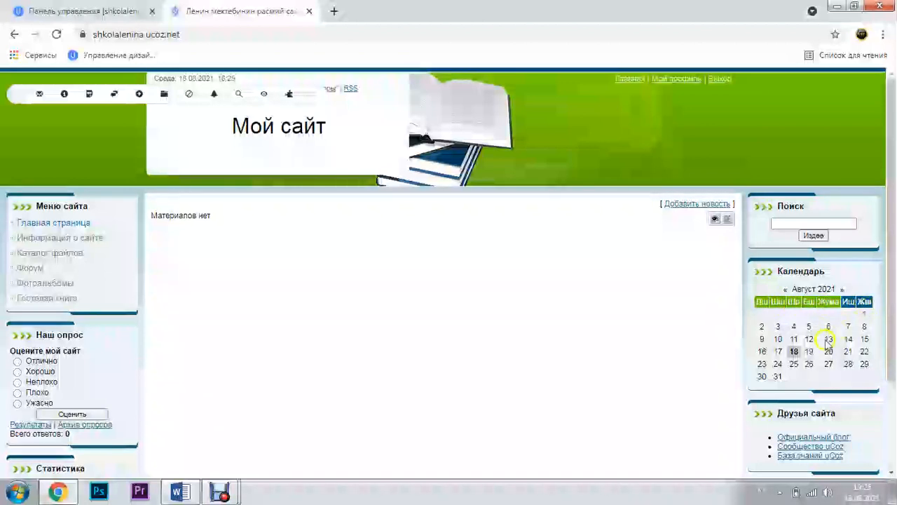
scroll(814, 343, "down", 3)
scroll(807, 323, "up", 3)
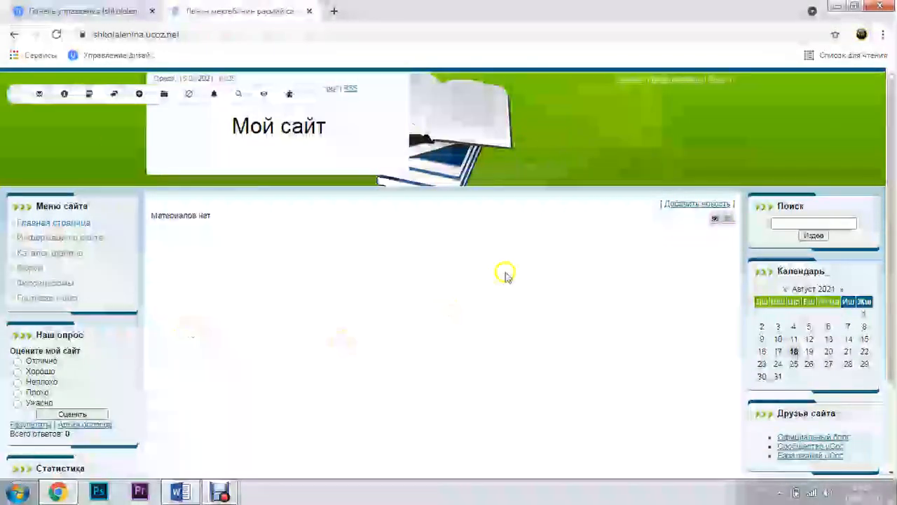
Return to the control panel and open the module settings of the page editor ("Редактор страниц")
left_click(84, 10)
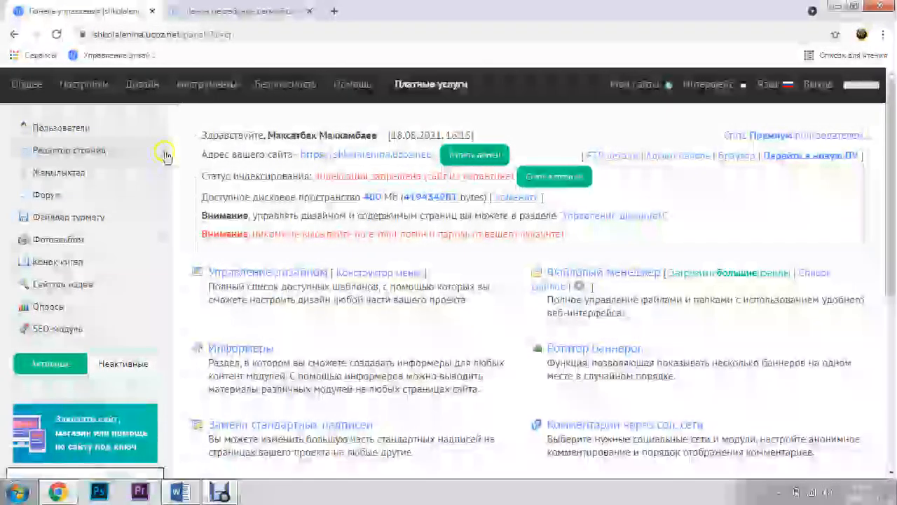
left_click(165, 156)
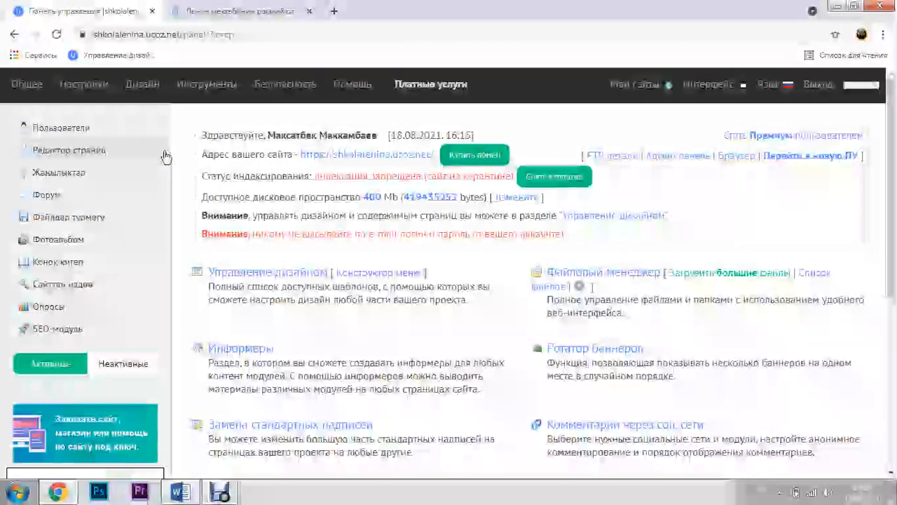
left_click(196, 172)
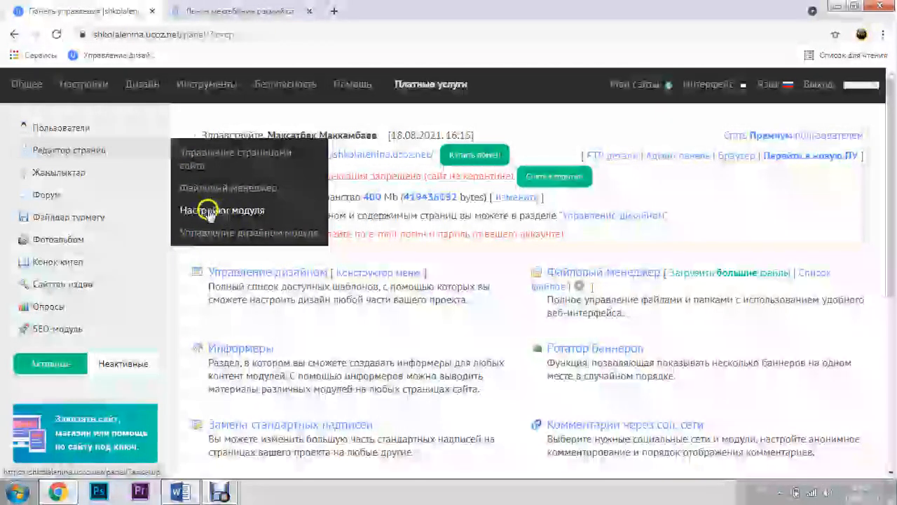
left_click(162, 153)
left_click(163, 153)
left_click(163, 153)
left_click(163, 153)
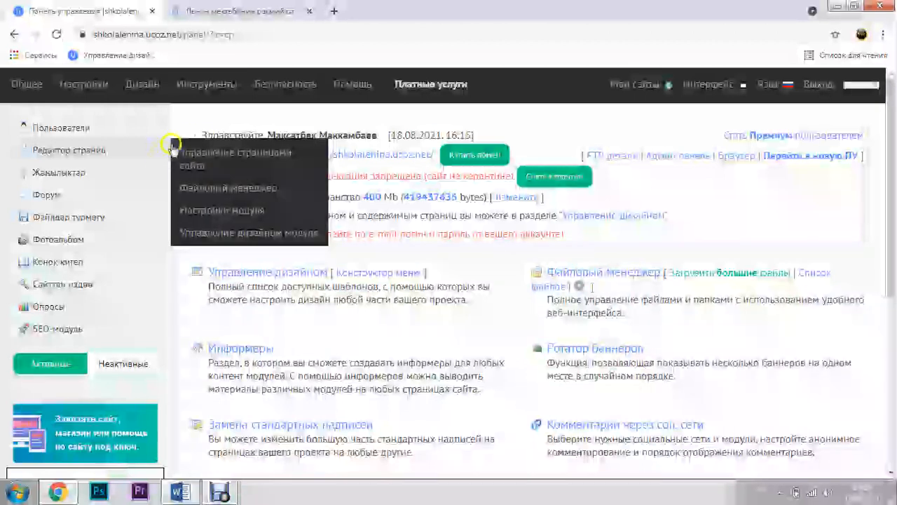
left_click(220, 212)
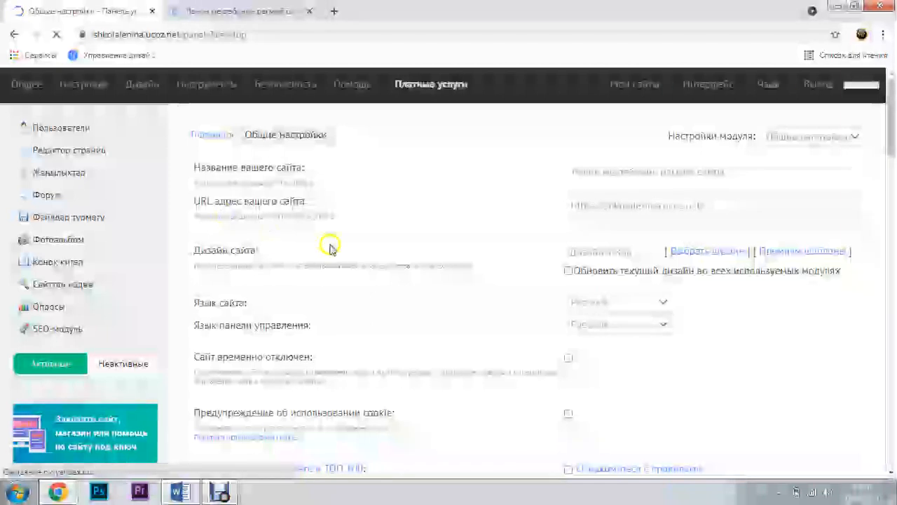
Examine the general settings from the site name and languages down to the local time and date format options
scroll(328, 249, "down", 2)
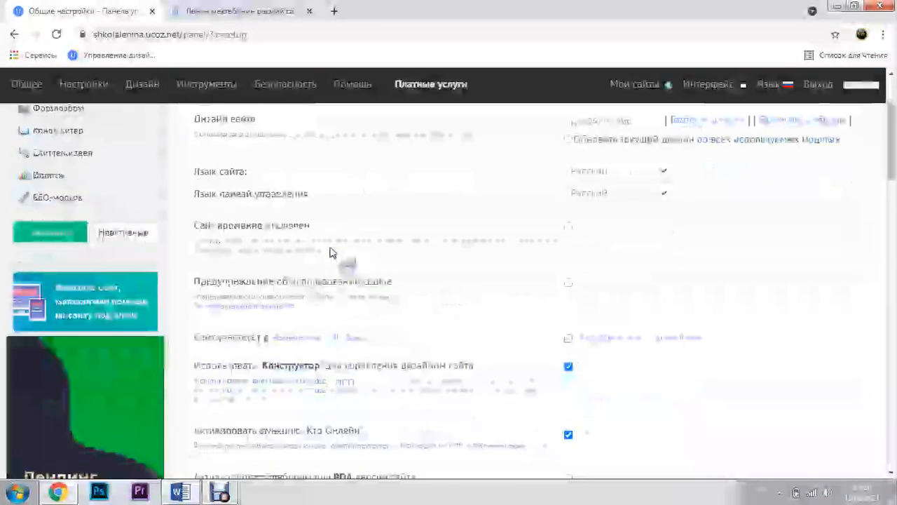
scroll(332, 252, "down", 2)
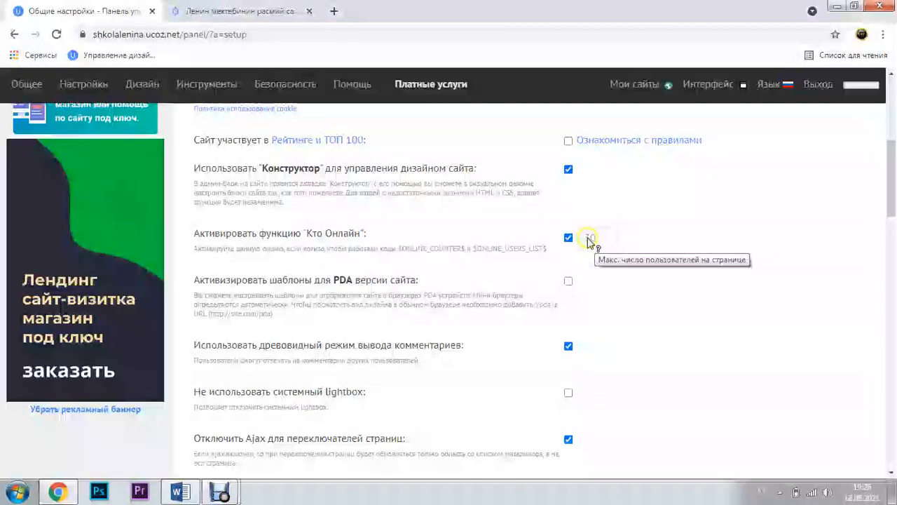
scroll(589, 240, "down", 4)
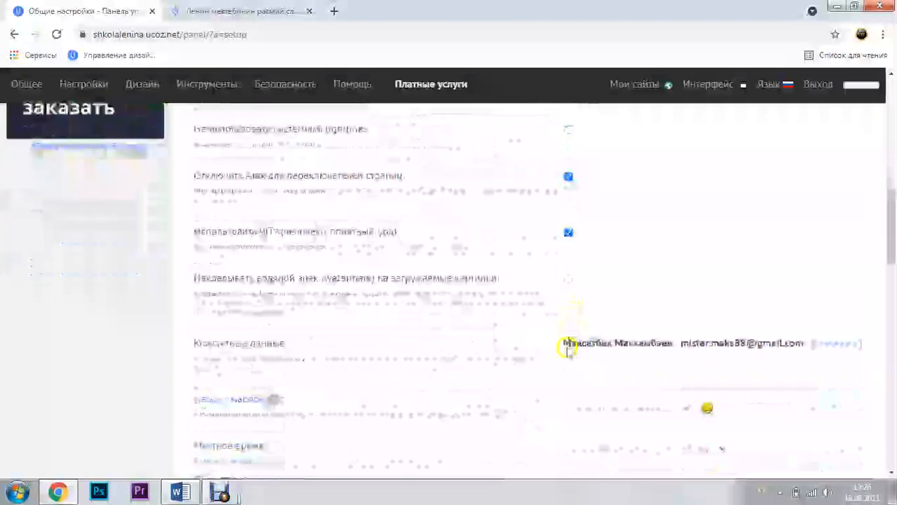
scroll(568, 350, "down", 5)
scroll(568, 354, "up", 2)
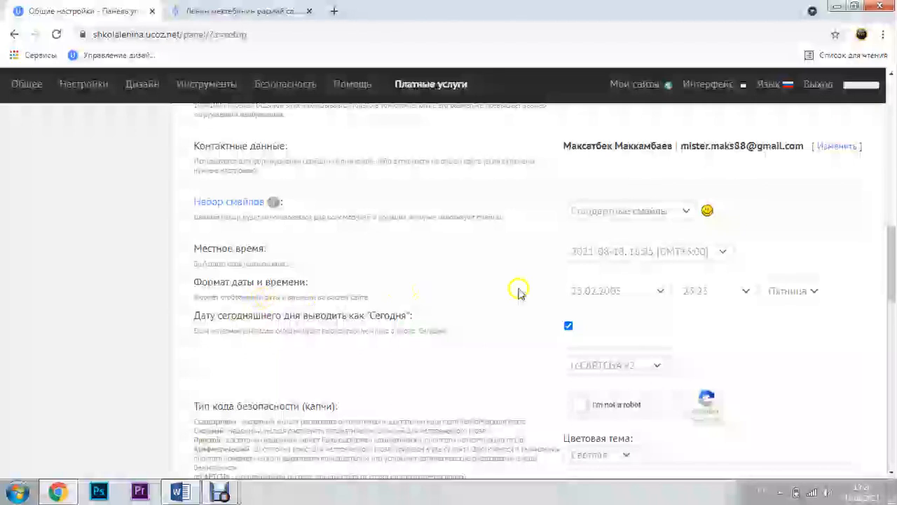
right_click(762, 307)
left_click(722, 317)
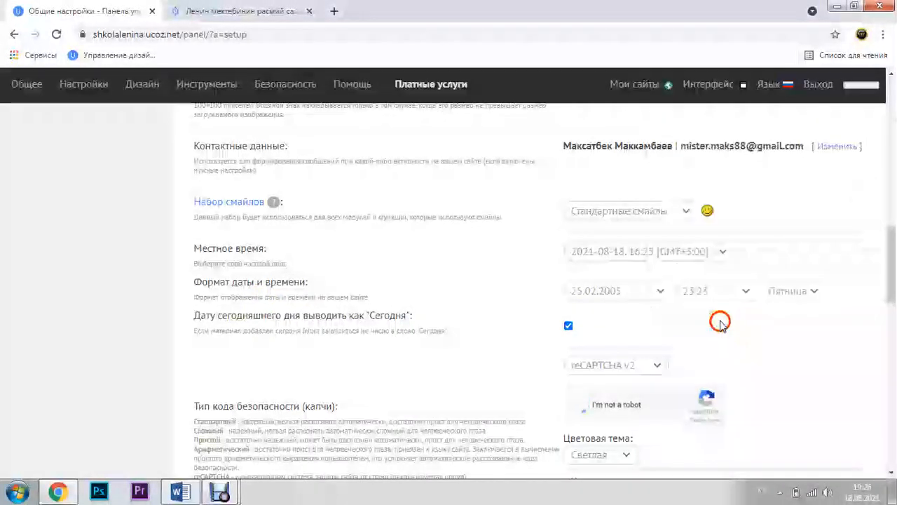
scroll(722, 323, "down", 2)
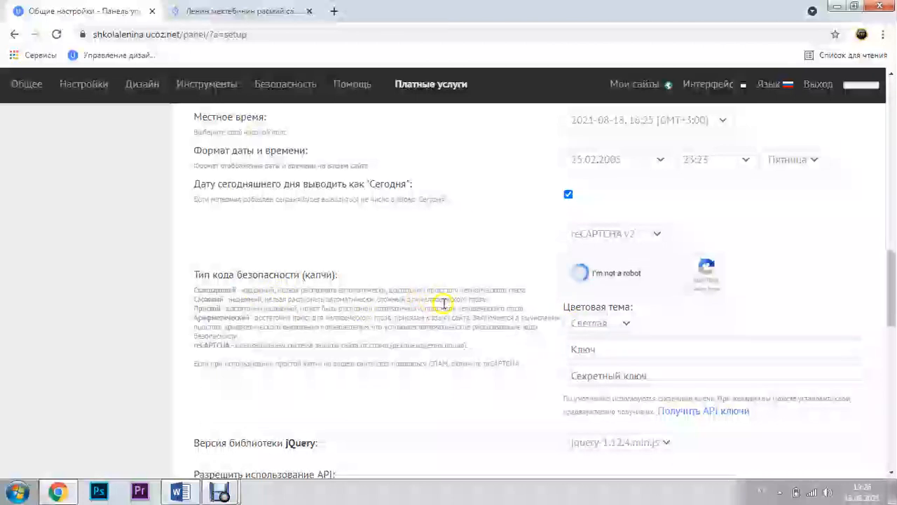
Review the available security code (captcha) types and the remaining general settings through to the end of the page
left_click(658, 234)
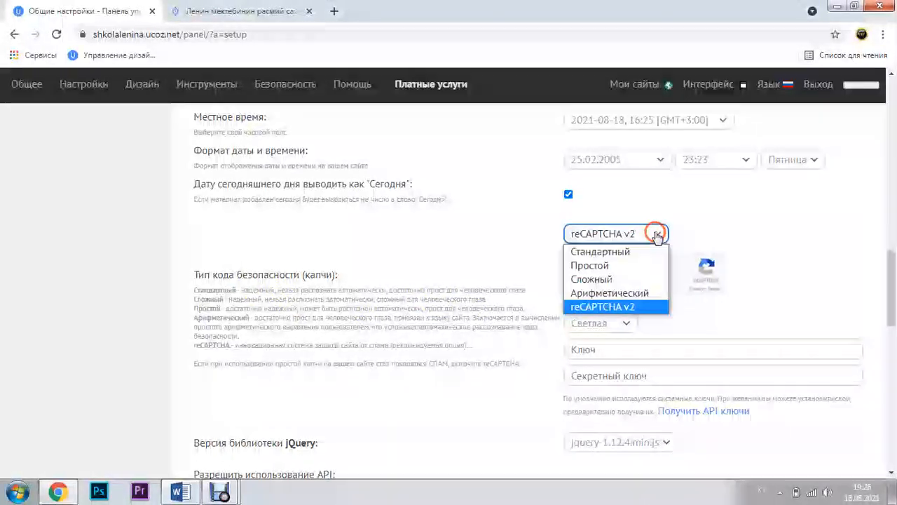
left_click(658, 235)
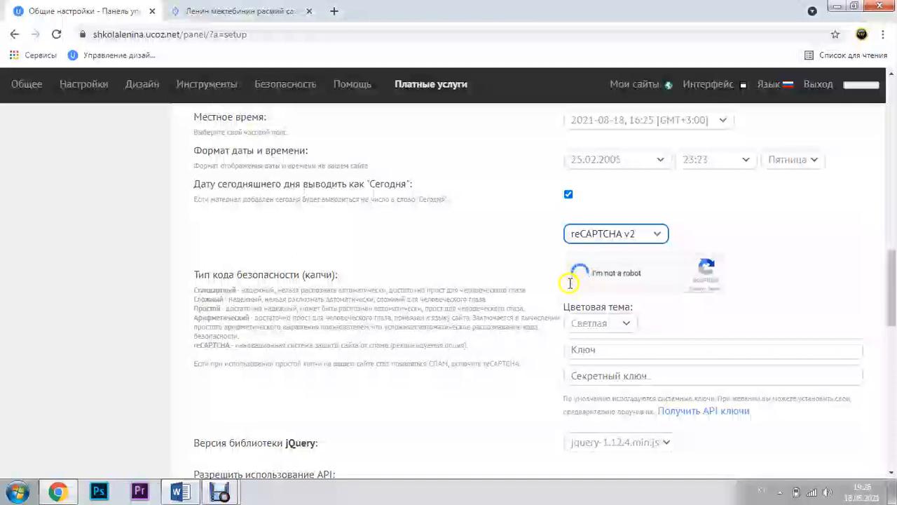
scroll(613, 396, "down", 10)
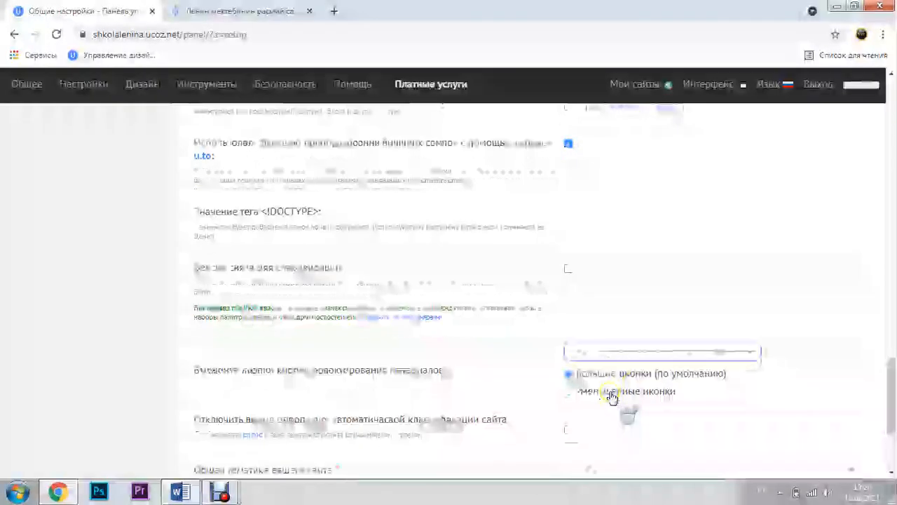
scroll(612, 397, "down", 3)
scroll(610, 398, "up", 3)
scroll(609, 399, "down", 3)
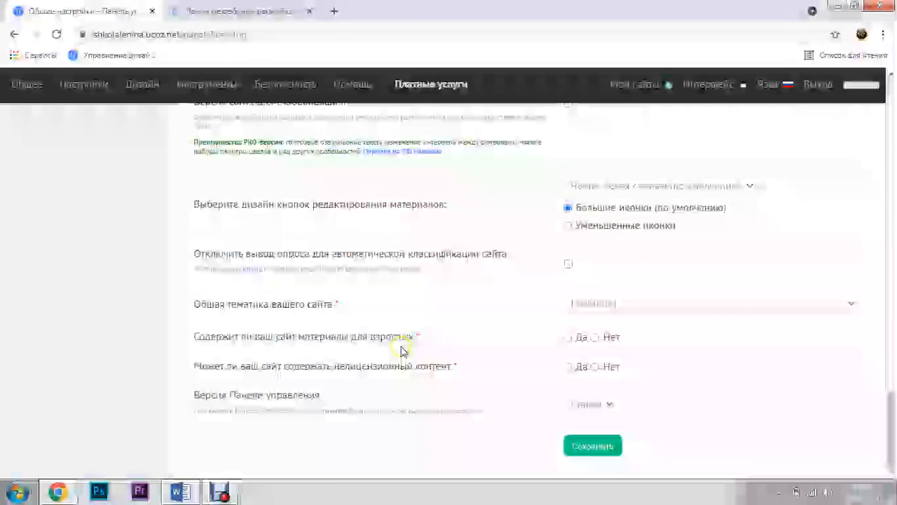
scroll(400, 350, "up", 15)
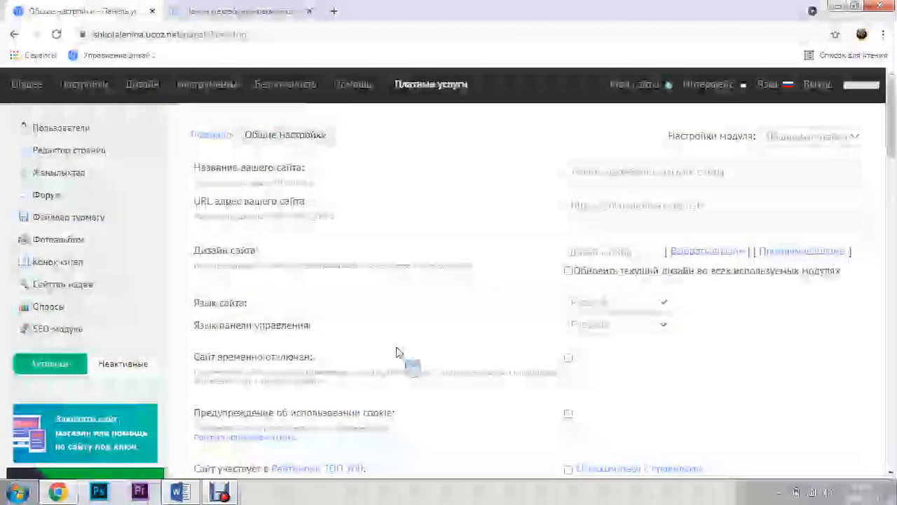
Go back to the control panel's main page and open the design management of the page editor module
left_click(208, 138)
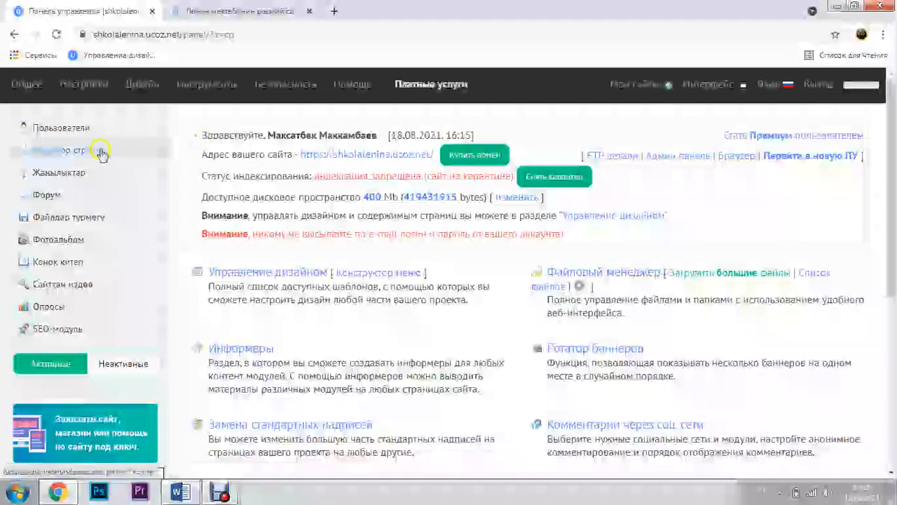
left_click(162, 153)
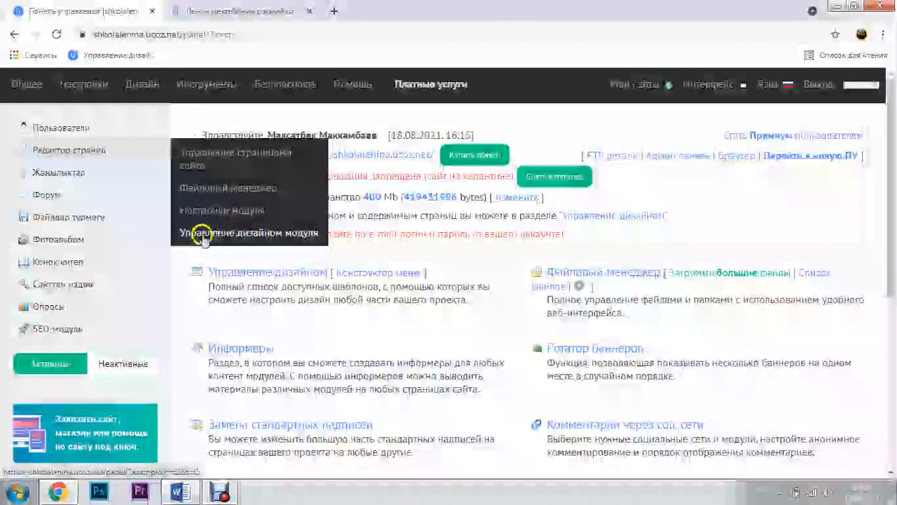
left_click(273, 236)
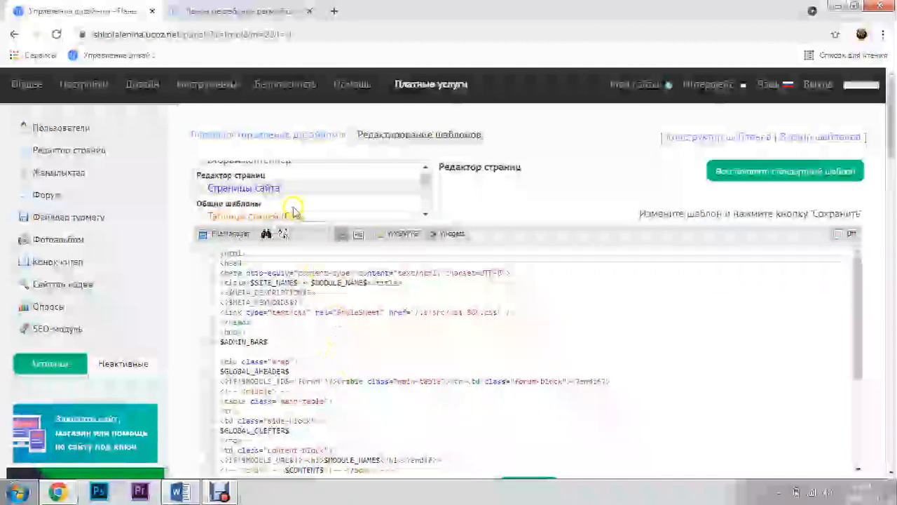
Examine the list of global block templates and the HTML code of the page editor template
left_click(425, 169)
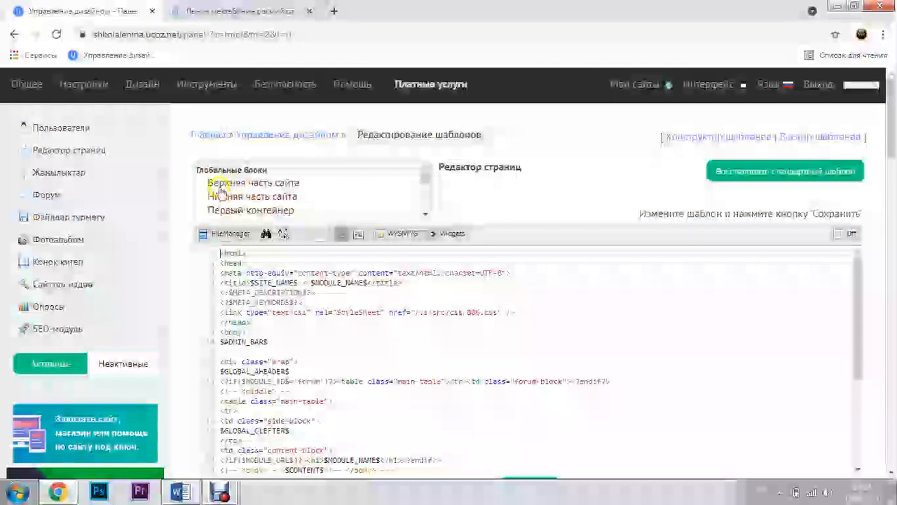
scroll(272, 407, "down", 5)
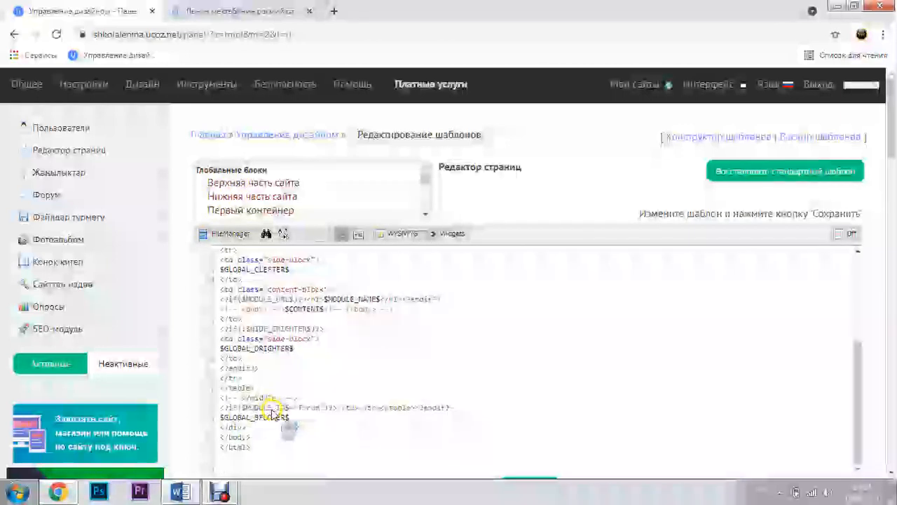
scroll(272, 408, "up", 3)
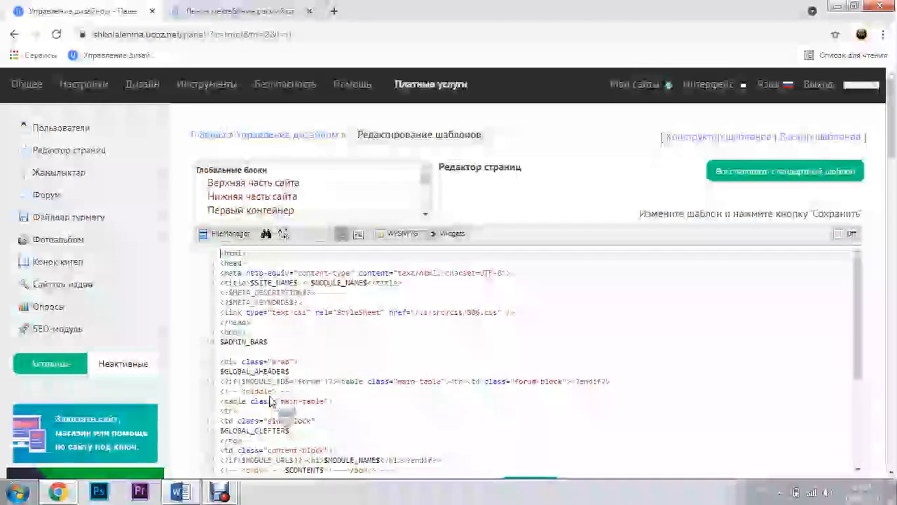
scroll(271, 399, "down", 3)
scroll(272, 400, "up", 5)
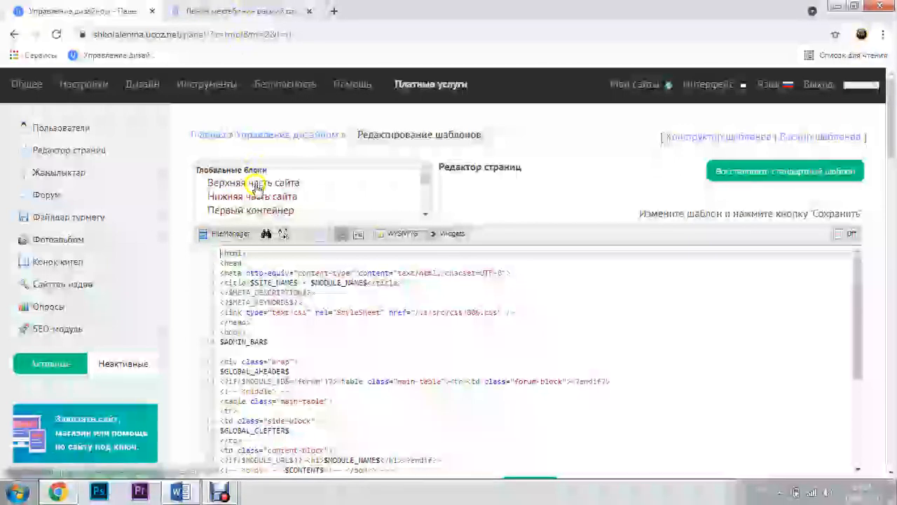
Open the global block template "Верхняя часть сайта" for editing and compare it with the live site's home page
left_click(257, 184)
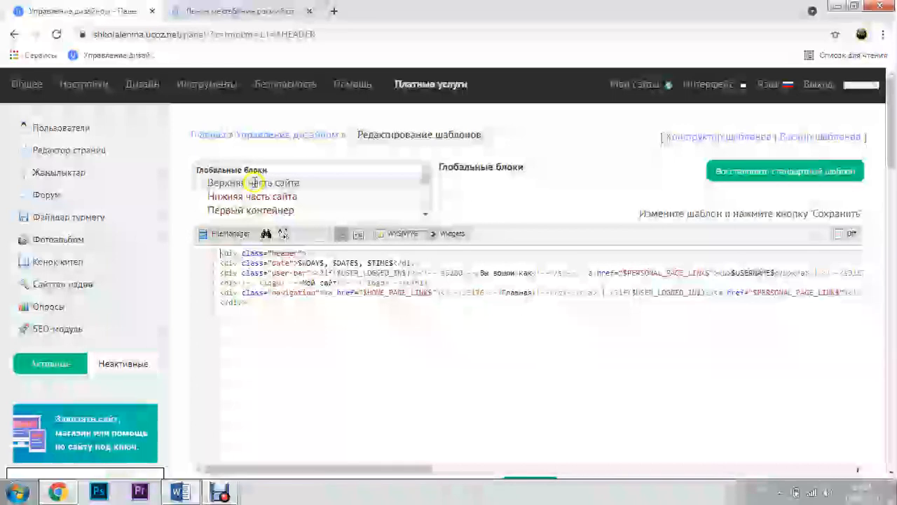
left_click(232, 11)
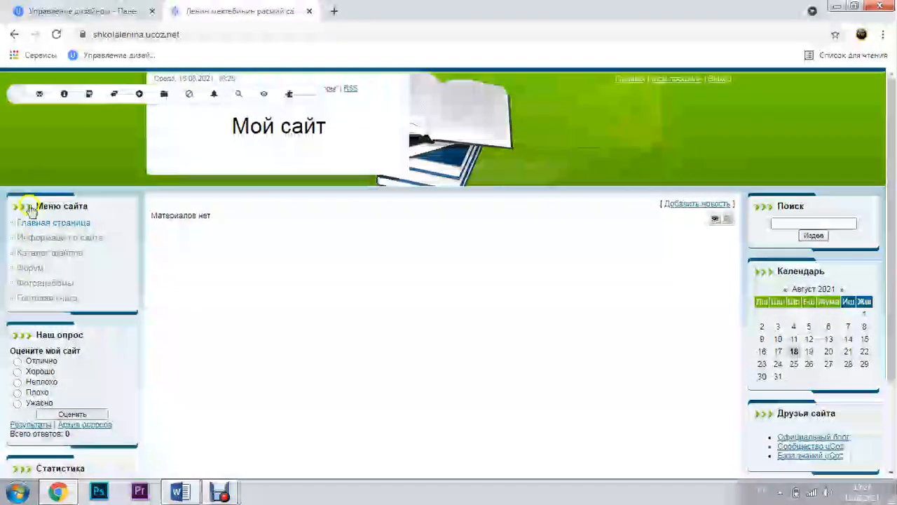
left_click(74, 12)
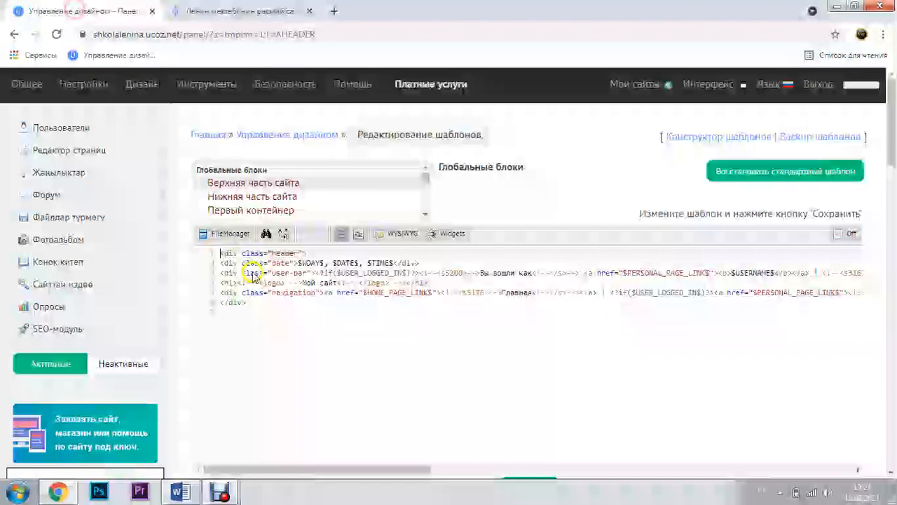
Compare the live site's header, side blocks and footer with the template code of the Первый контейнер global block
left_click(237, 10)
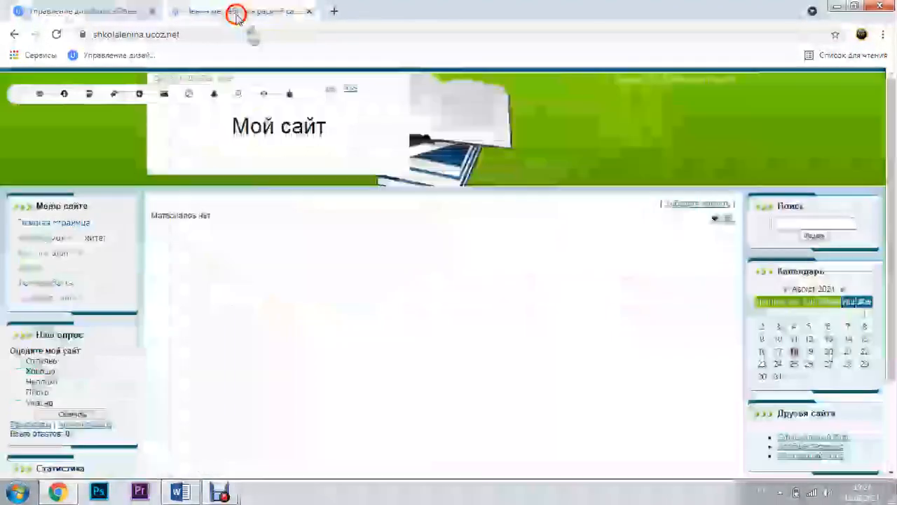
scroll(301, 429, "down", 2)
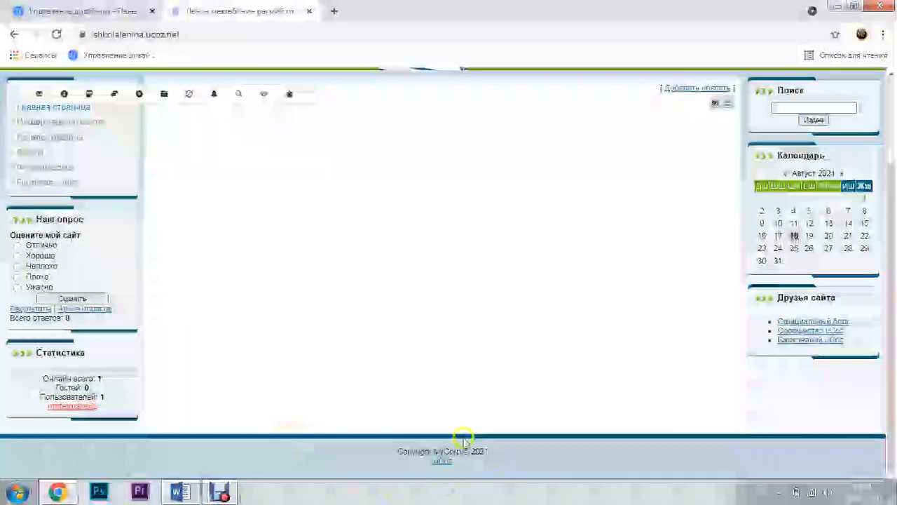
left_click(54, 12)
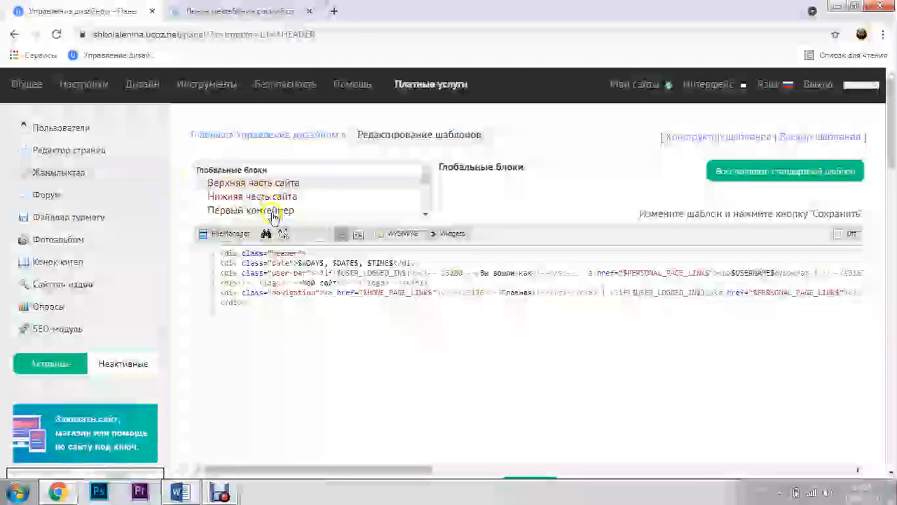
left_click(252, 214)
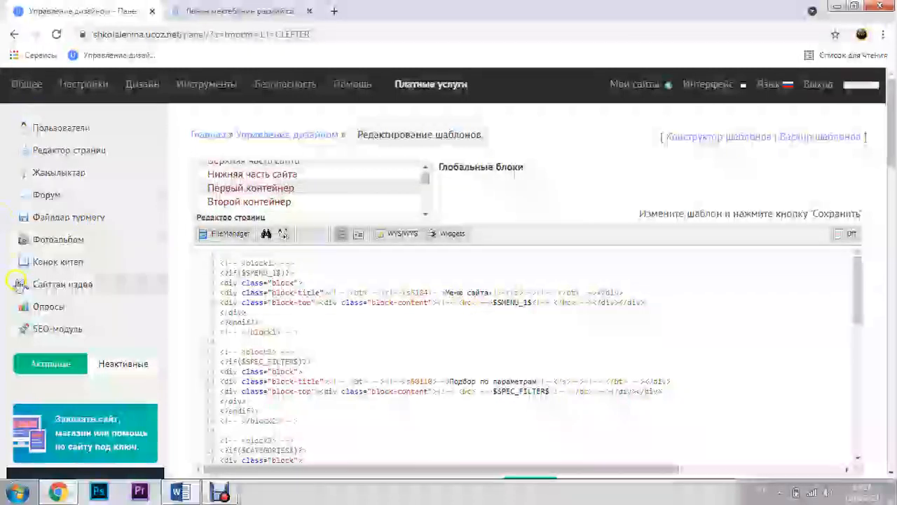
left_click(267, 12)
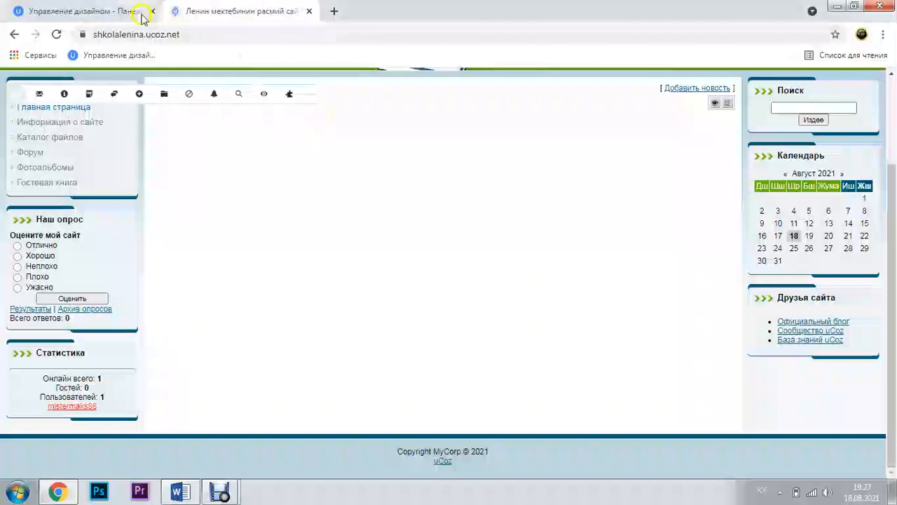
left_click(175, 97)
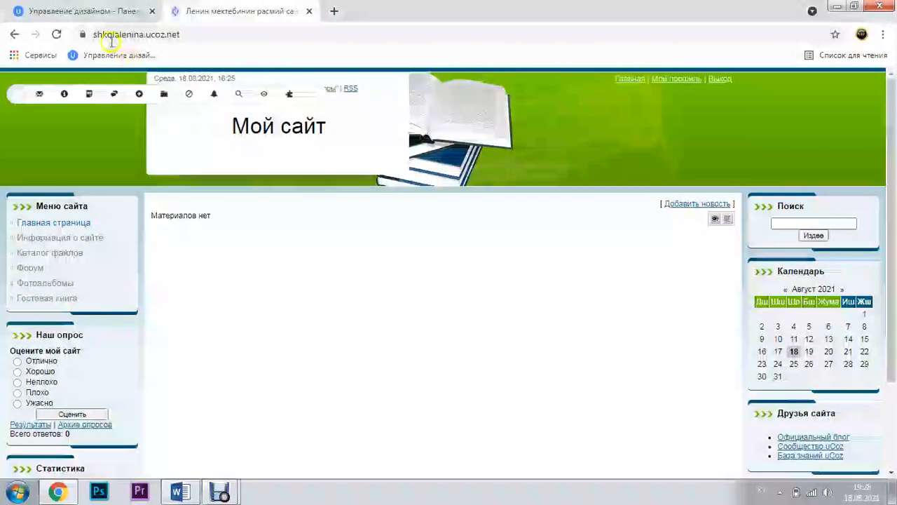
left_click(87, 10)
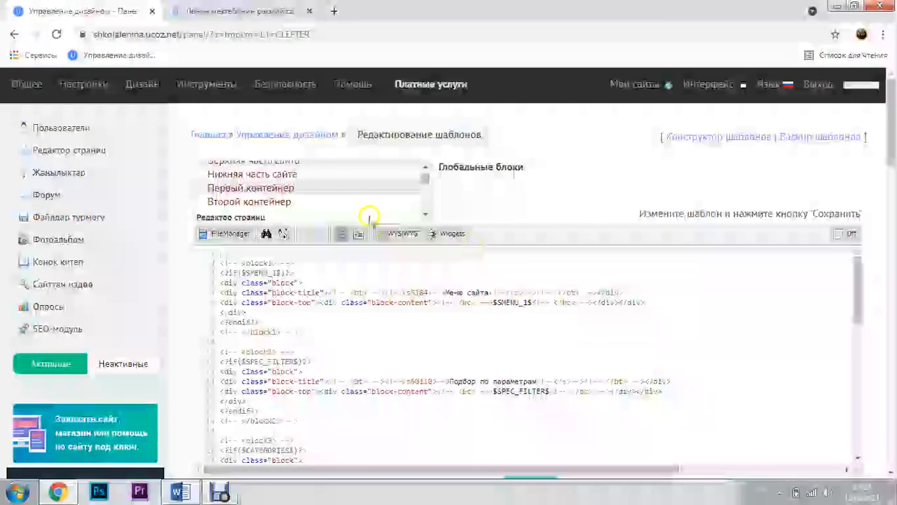
In the Верхняя часть сайта template, replace the logged-in user label in the user bar with "Сиз сайтка кирдиңиз"
left_click(233, 181)
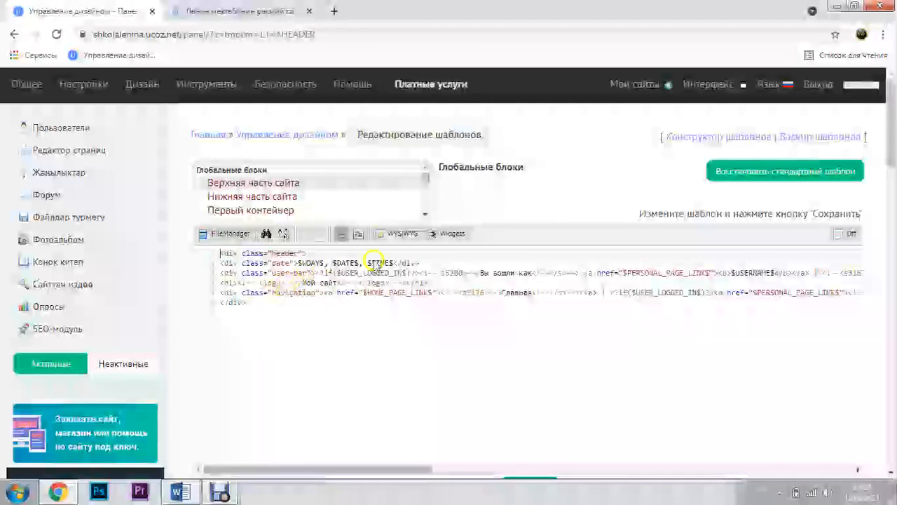
left_click(209, 264)
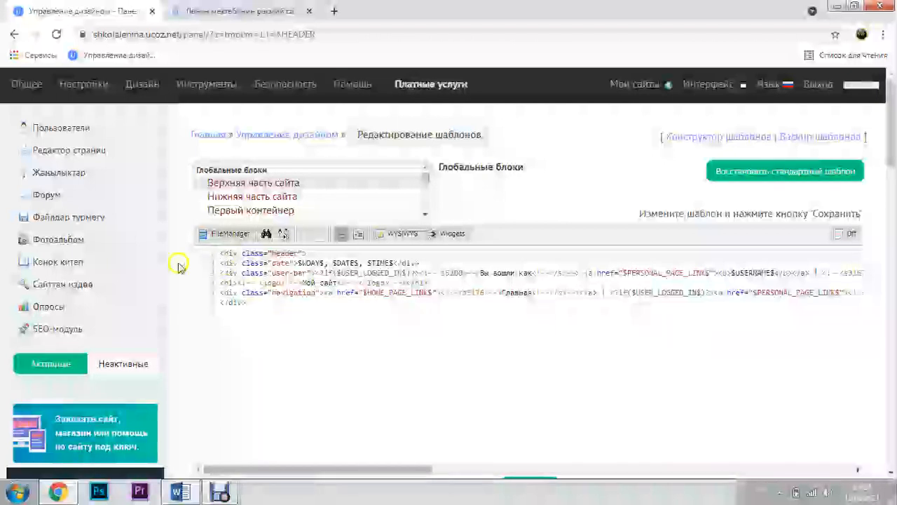
left_click(483, 273)
key("shift+Right")
key("shift+Right")
key("shift+Right")
key("shift+Right")
key("shift+Right")
key("shift+Right")
key("shift+Right")
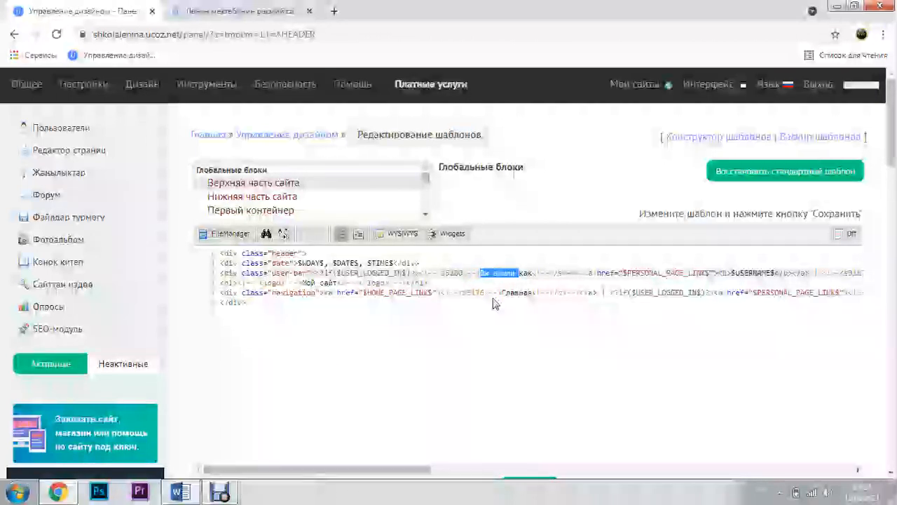
type("Се")
type("з сайтка кирдиң")
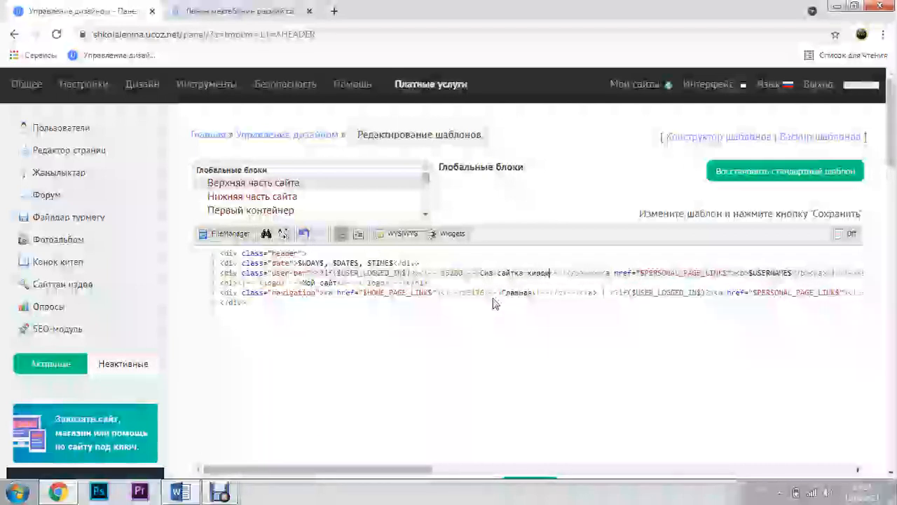
type("из")
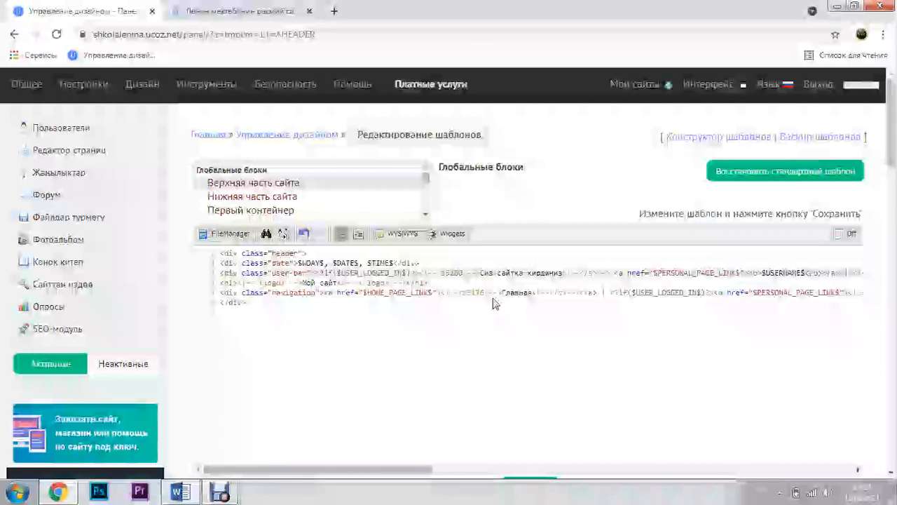
Check the site title on the live page and replace the logo text in the header template with "Ленин мектебинин расмий сайты"
left_click(302, 283)
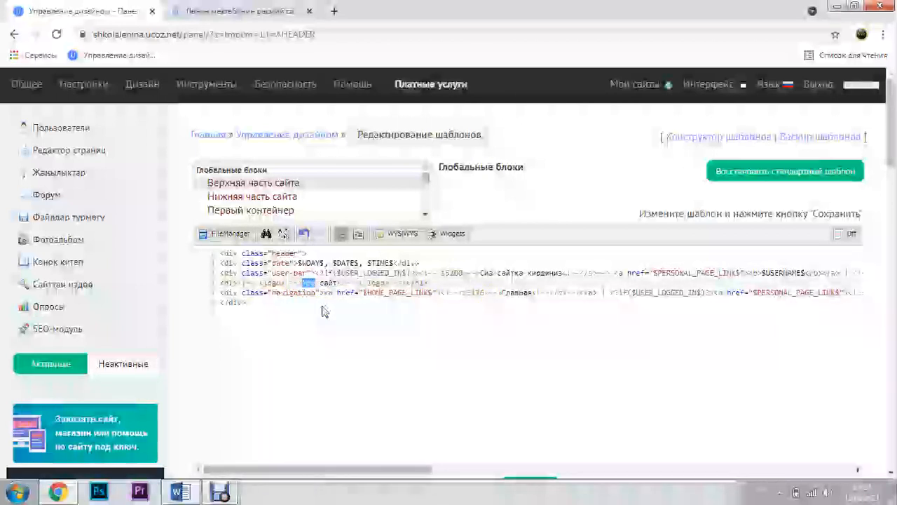
key("shift+Right")
key("shift+Right")
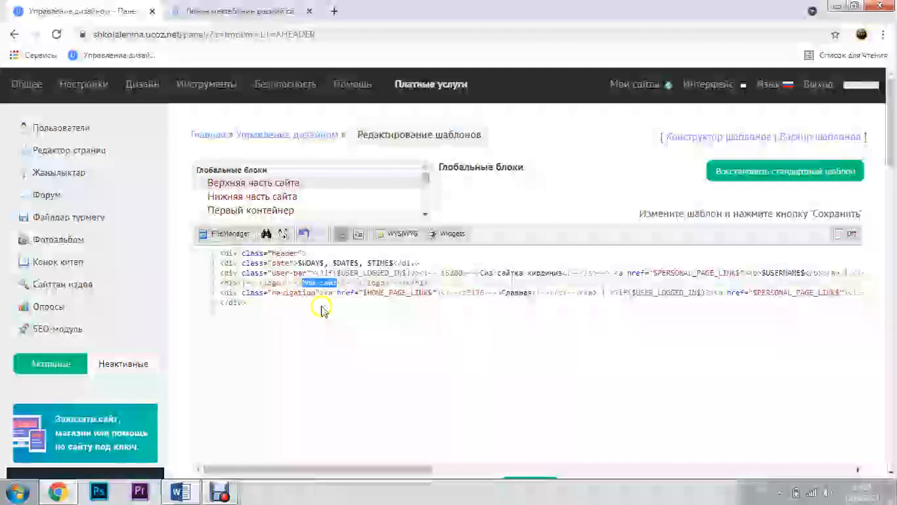
left_click(241, 10)
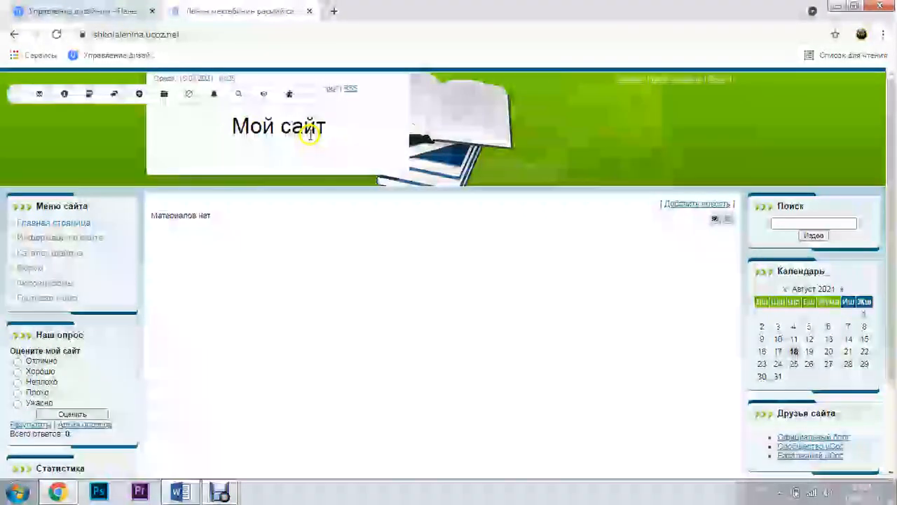
left_click(114, 12)
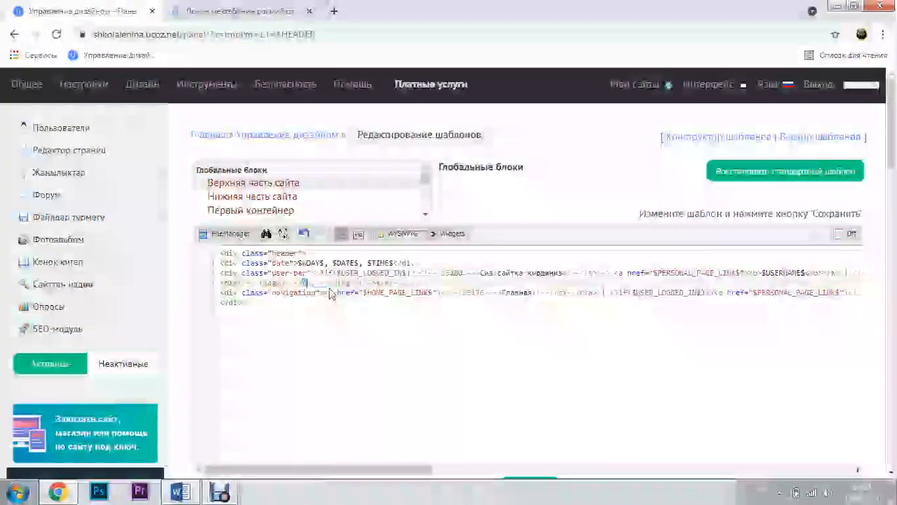
type("Ленин мектебінин расмий сайты")
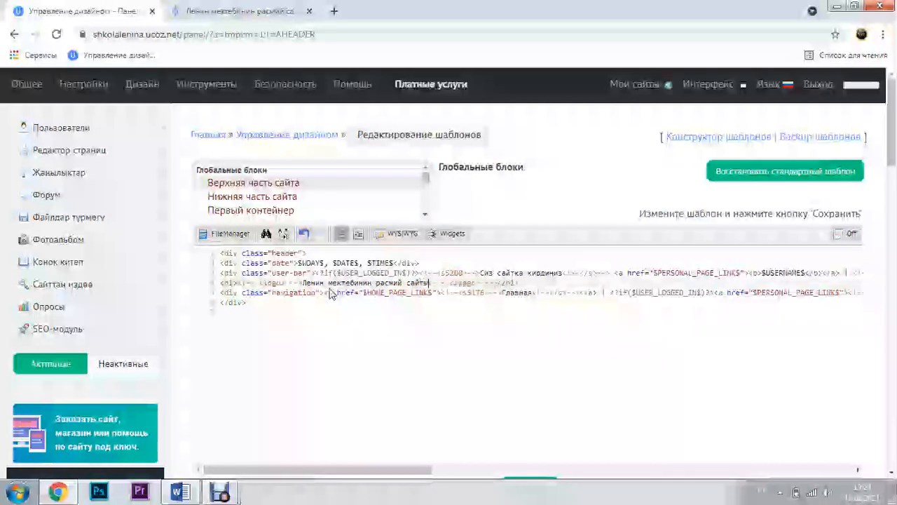
Replace the home page link text in the navigation code with "Башкы бет"
left_click(501, 293)
key("shift+Right")
key("shift+Right")
key("shift+Left")
type("Башкы бет")
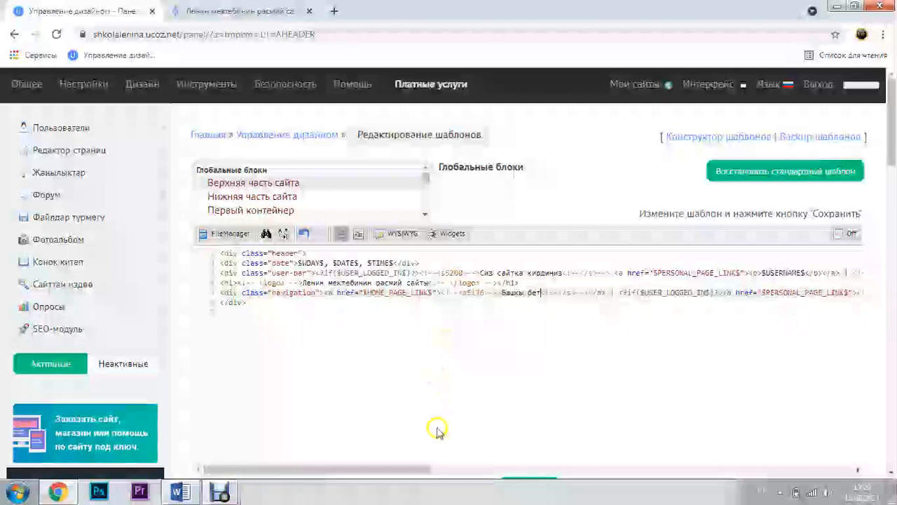
Replace the user group label in the user bar code with "Тайпа"
left_click_drag(407, 470, 562, 452)
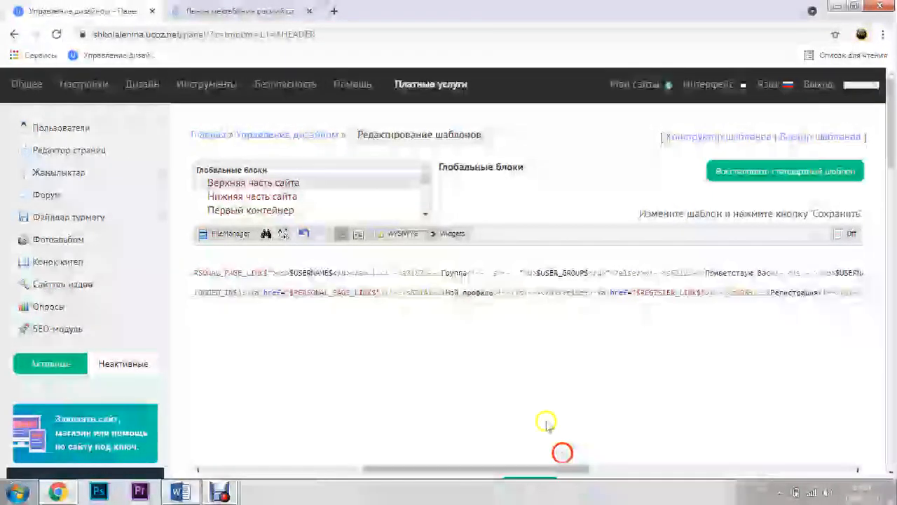
left_click(439, 271)
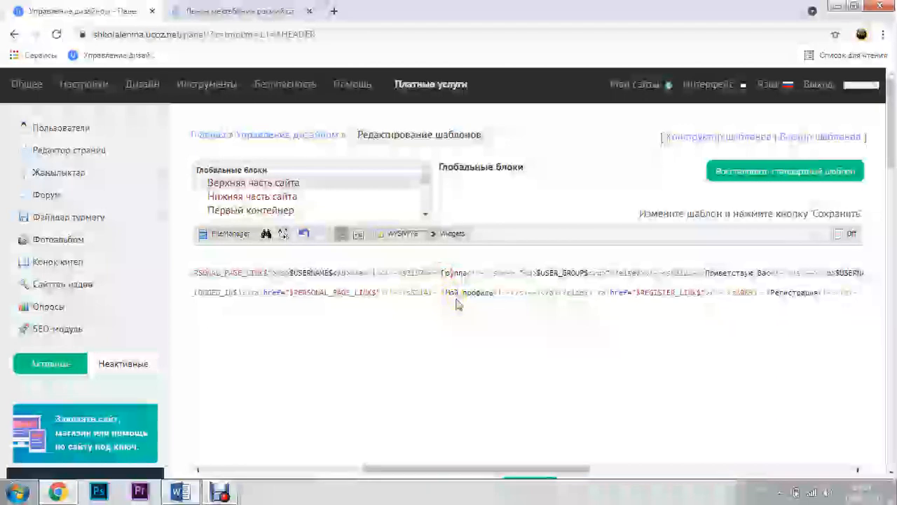
key("shift+Right")
key("shift+Right")
key("shift+Right")
type("Та")
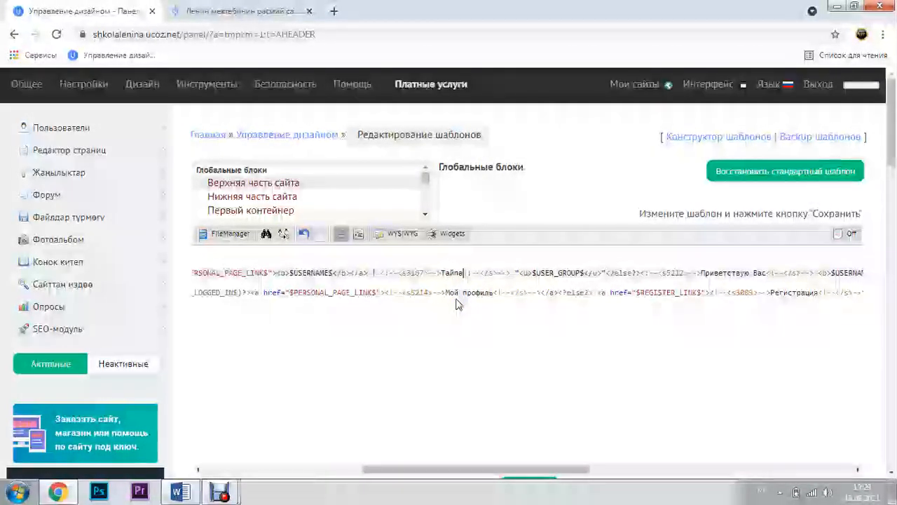
Reword the personal profile link in the navigation code as "Менин профилим"
left_click(445, 294)
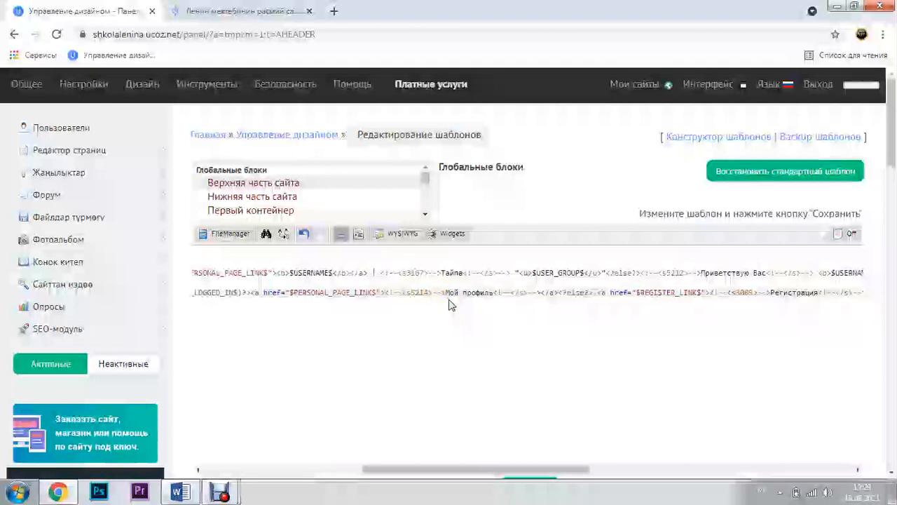
key("BackSpace")
type("Мені")
key("BackSpace")
key("BackSpace")
type("нин")
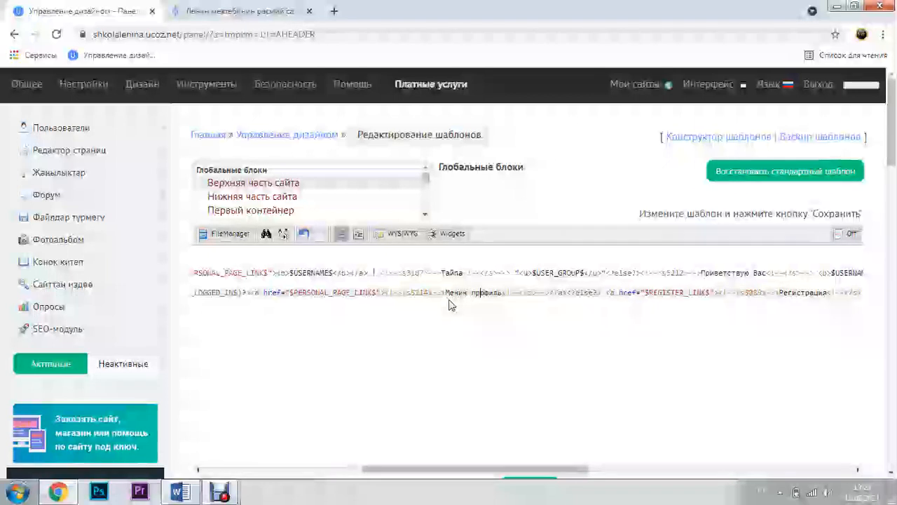
key("BackSpace")
type("им")
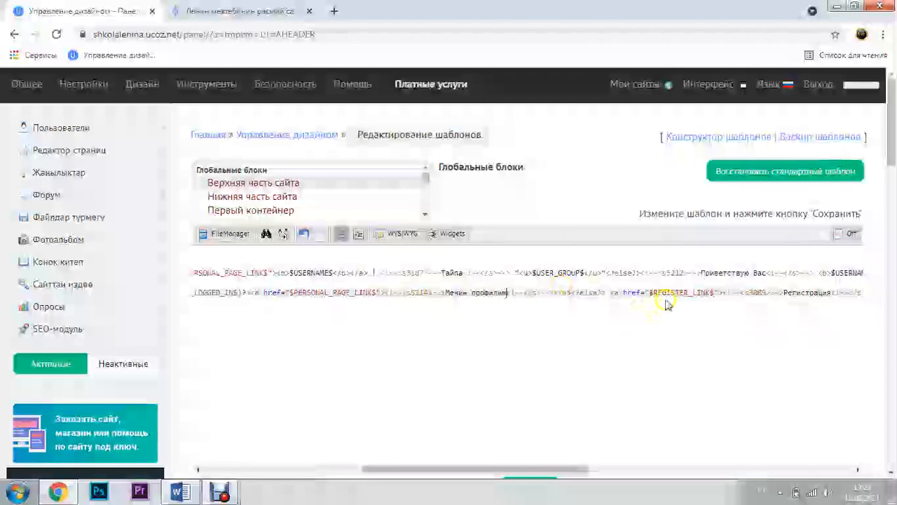
Replace the guest greeting in the user bar code with "Саламатсызбы"
left_click(701, 273)
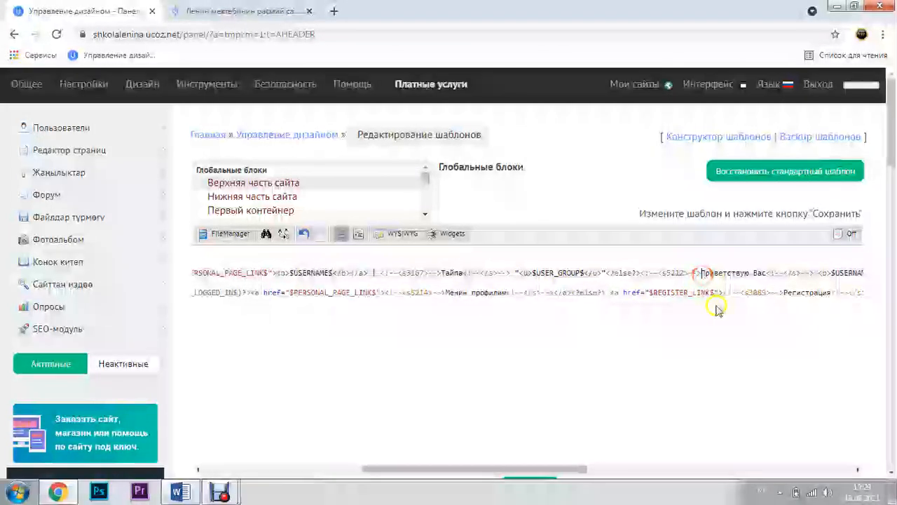
key("shift+Right")
key("shift+Right")
key("shift+Right")
key("shift+Right")
key("shift+Right")
key("shift+Right")
key("shift+Right")
key("shift+Right")
key("shift+Right")
key("shift+Right")
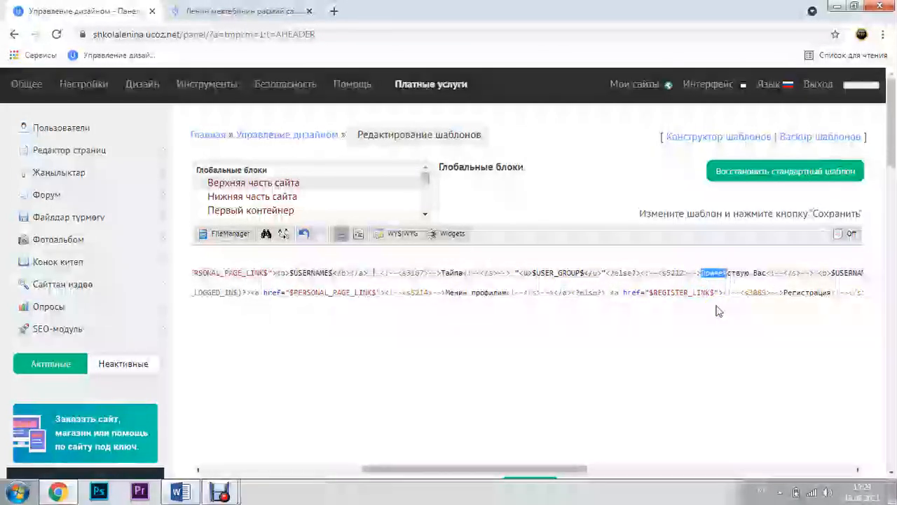
key("shift+Right")
key("shift+Right")
key("shift+Right")
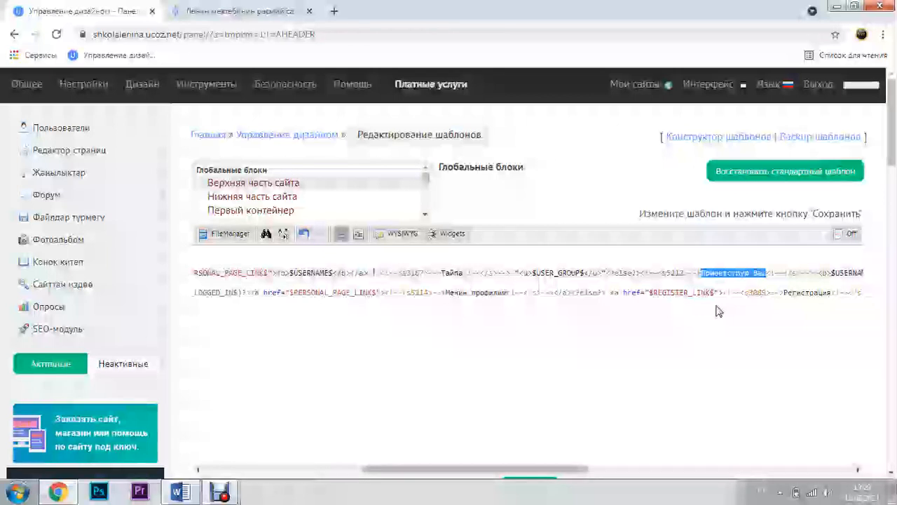
type("Саламатсызбы")
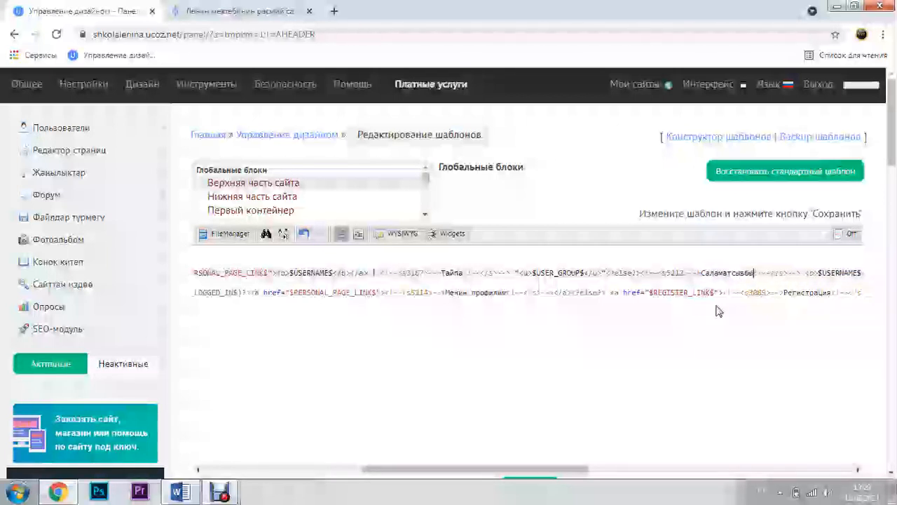
Replace the registration link text in the navigation code with "Каттоо"
left_click_drag(549, 474, 687, 455)
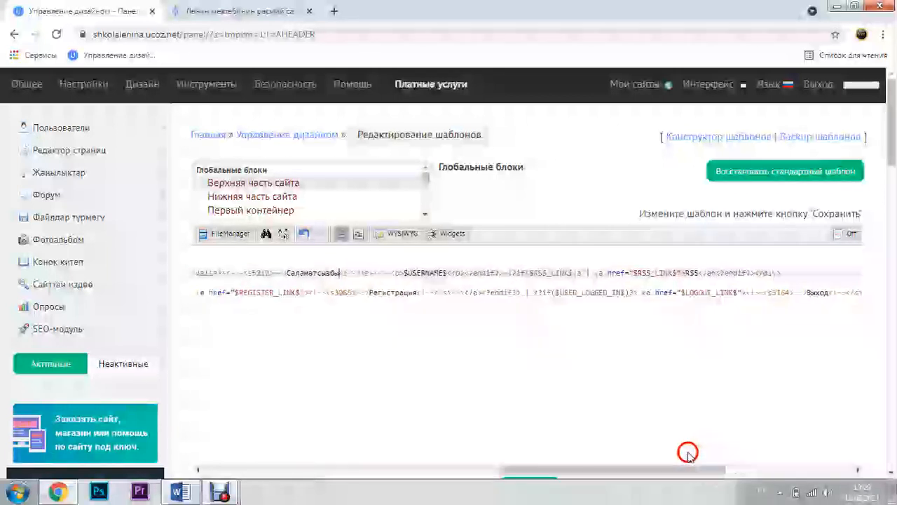
left_click(370, 293)
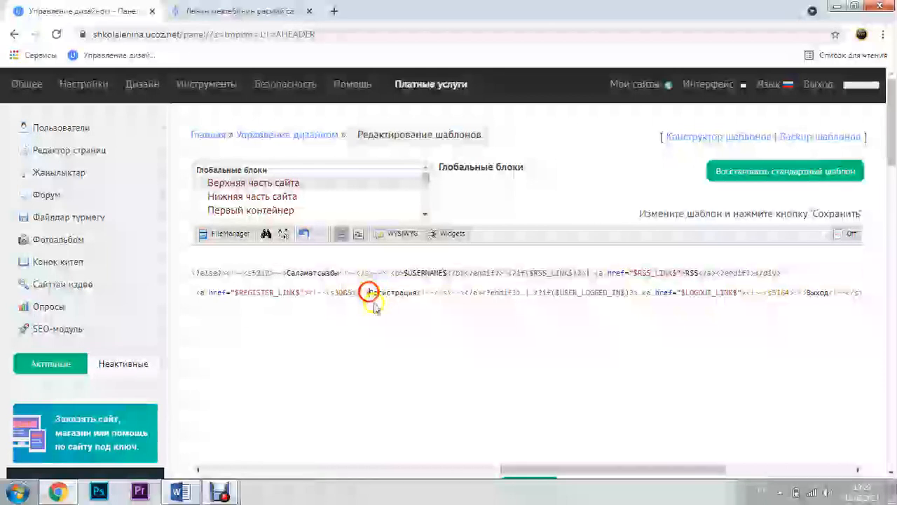
key("shift+Right")
key("shift+Right")
key("shift+Right")
key("shift+Right")
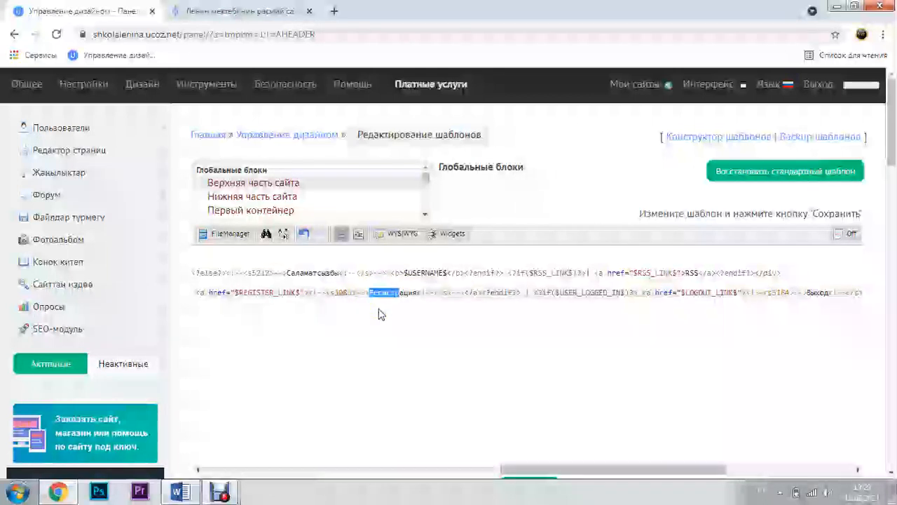
key("shift+Right")
key("shift+Right")
type("Каттоо")
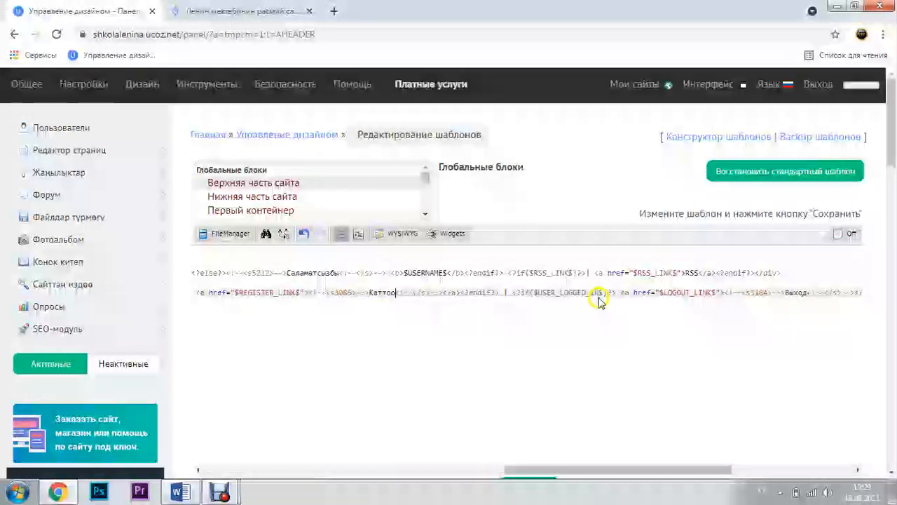
Replace the logout link text in the navigation code with "Чыгуу"
left_click(786, 296)
key("shift+Right")
key("shift+Right")
key("shift+Right")
key("shift+Right")
key("shift+Right")
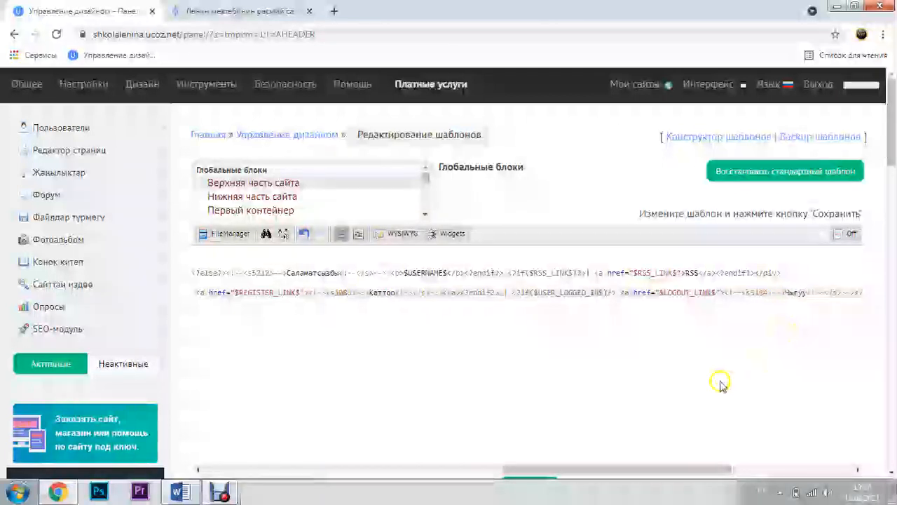
Replace the login link text at the end of the navigation code with "Кирүү"
left_click_drag(666, 474, 809, 448)
double_click(719, 293)
key("shift+Right")
key("shift+Right")
type("Кир")
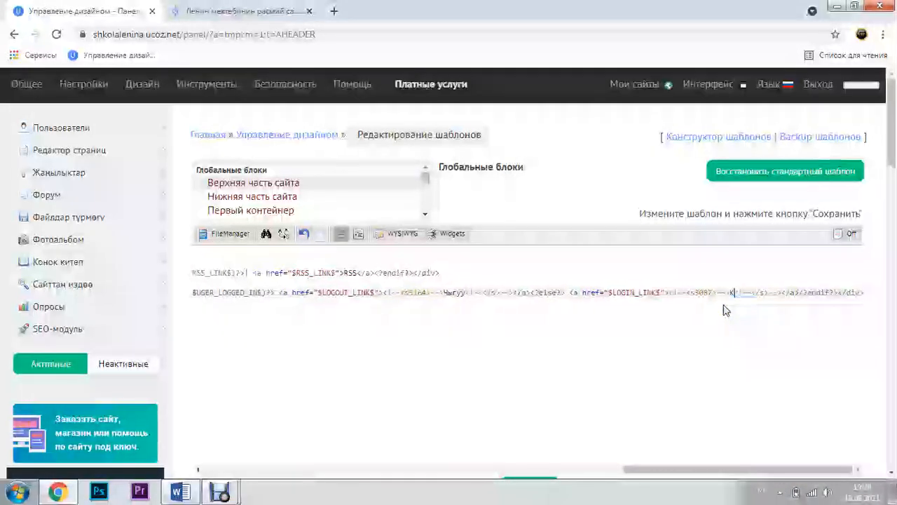
type("үү")
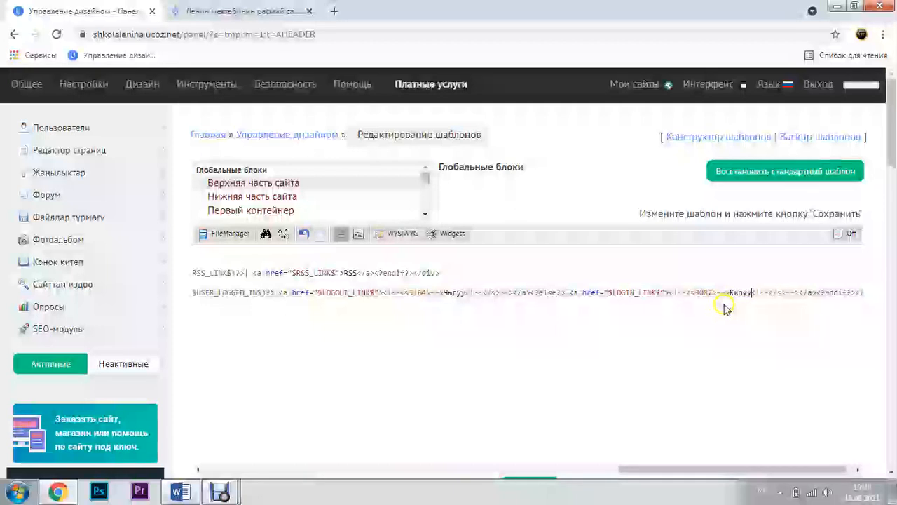
Save the translated header template
left_click_drag(744, 474, 296, 501)
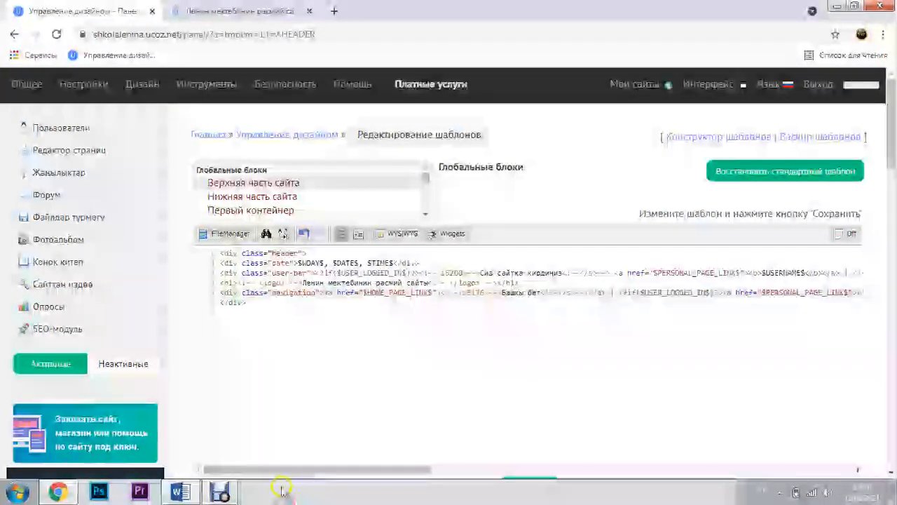
scroll(678, 316, "down", 3)
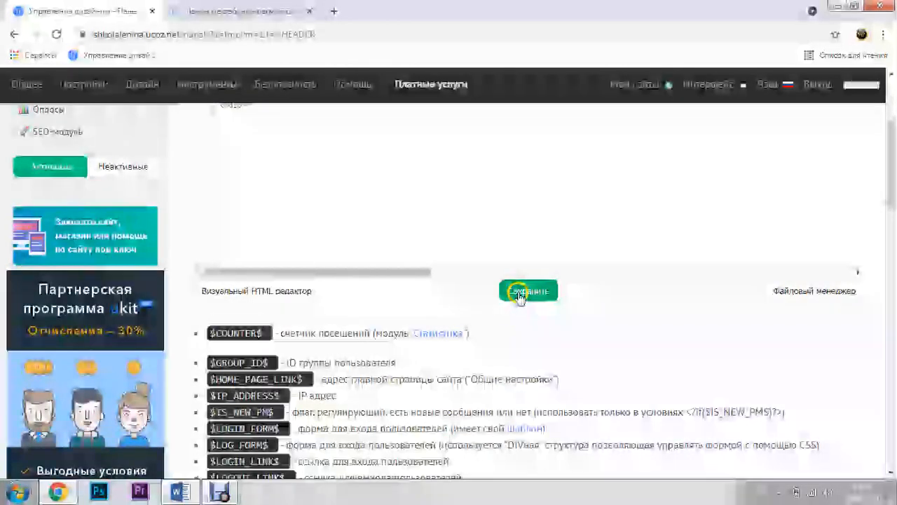
left_click(520, 293)
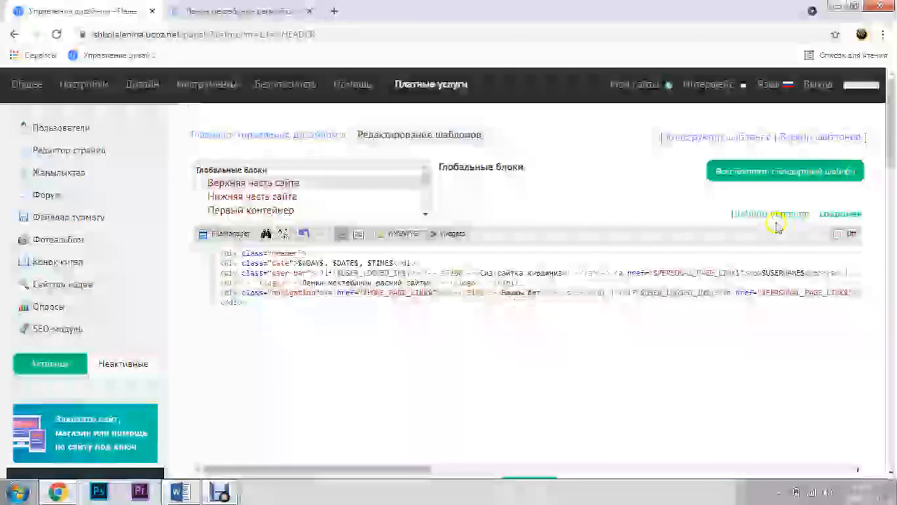
Reload the school site and check the translated site title, user greeting line and navigation links in its header
left_click(210, 10)
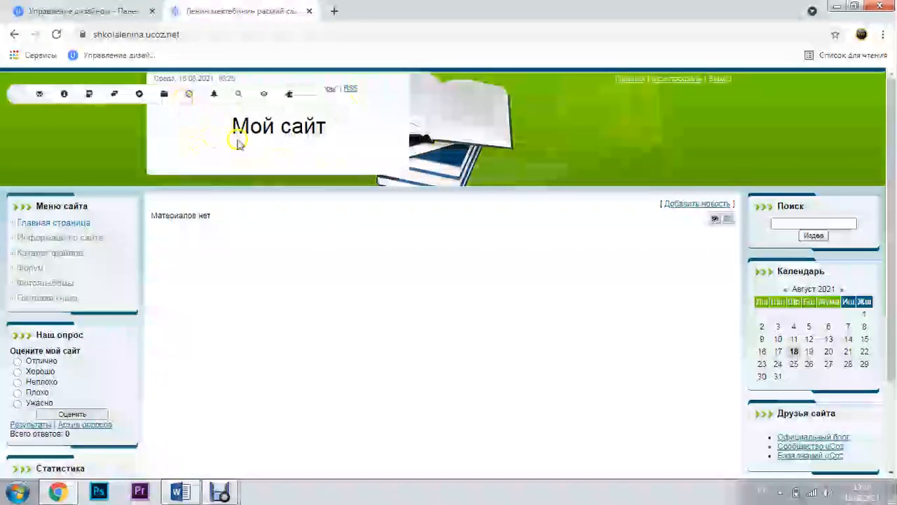
left_click(56, 34)
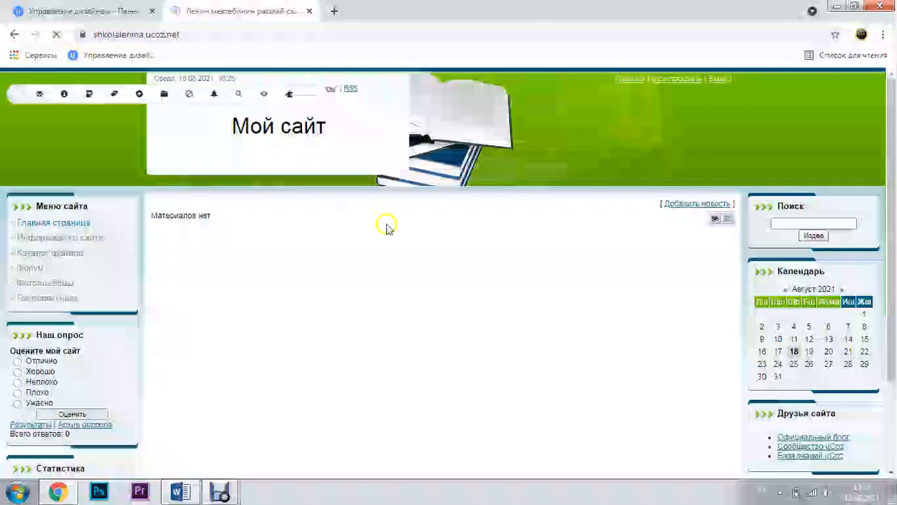
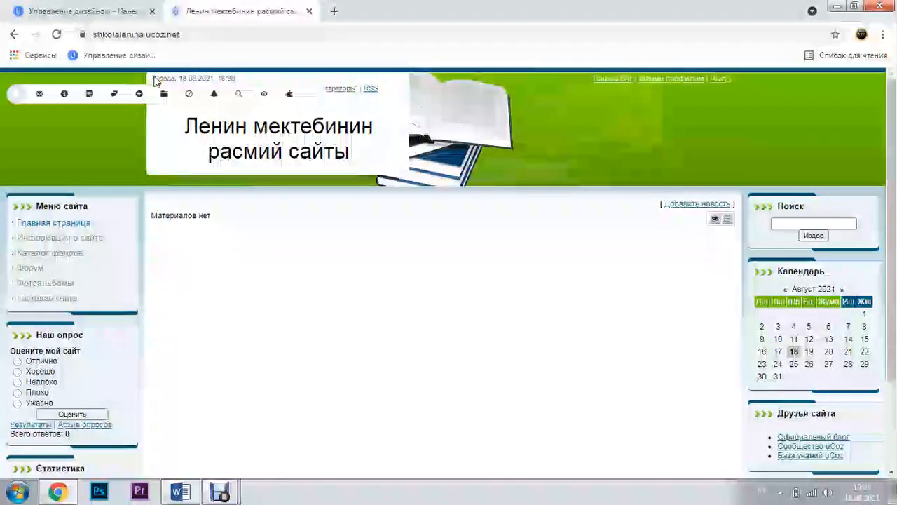
left_click_drag(174, 78, 157, 77)
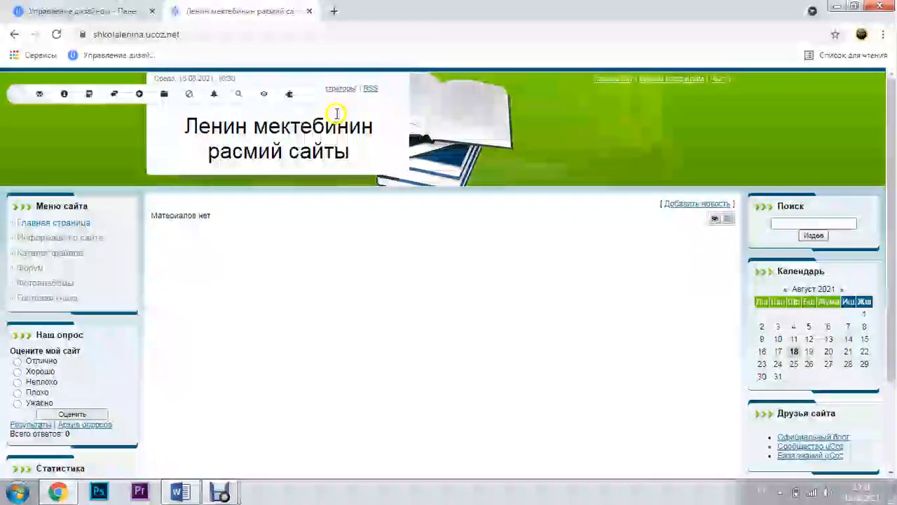
scroll(336, 116, "down", 1)
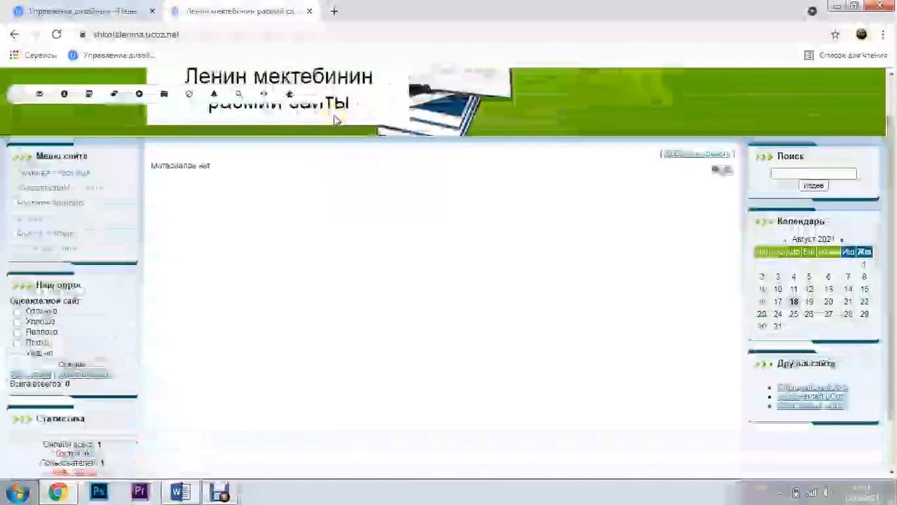
scroll(336, 119, "up", 1)
left_click_drag(891, 151, 892, 154)
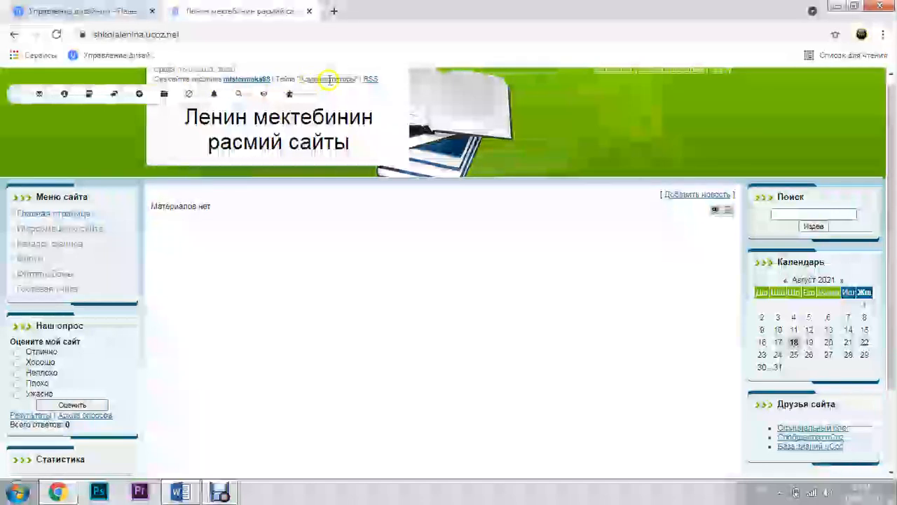
left_click(355, 79)
left_click(354, 79)
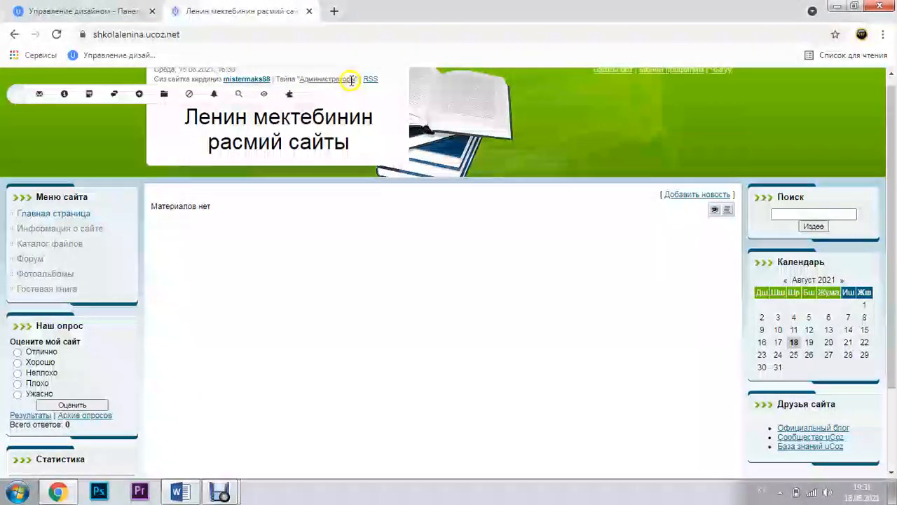
scroll(340, 190, "down", 3)
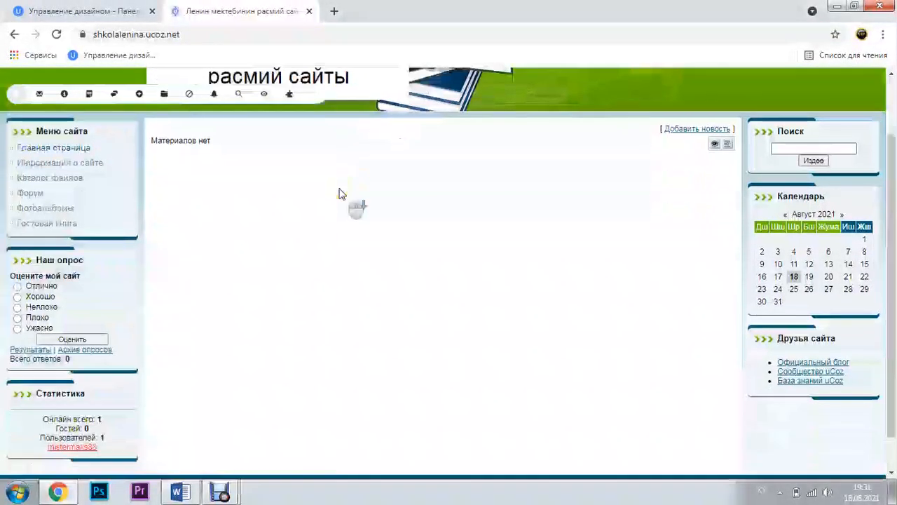
scroll(358, 316, "up", 3)
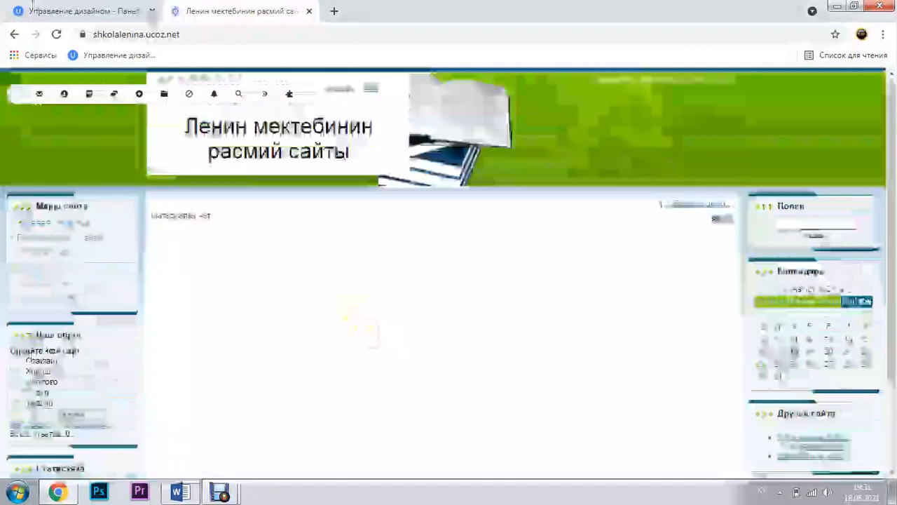
In the "Нижняя часть сайта" template, replace "Copyright MyCorp" with "Ленин мектеби" and save the template
left_click(37, 11)
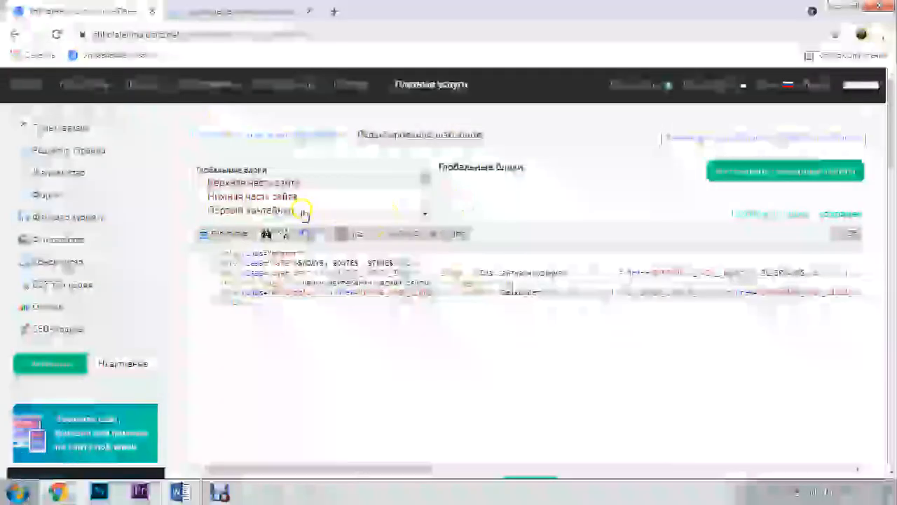
left_click(272, 197)
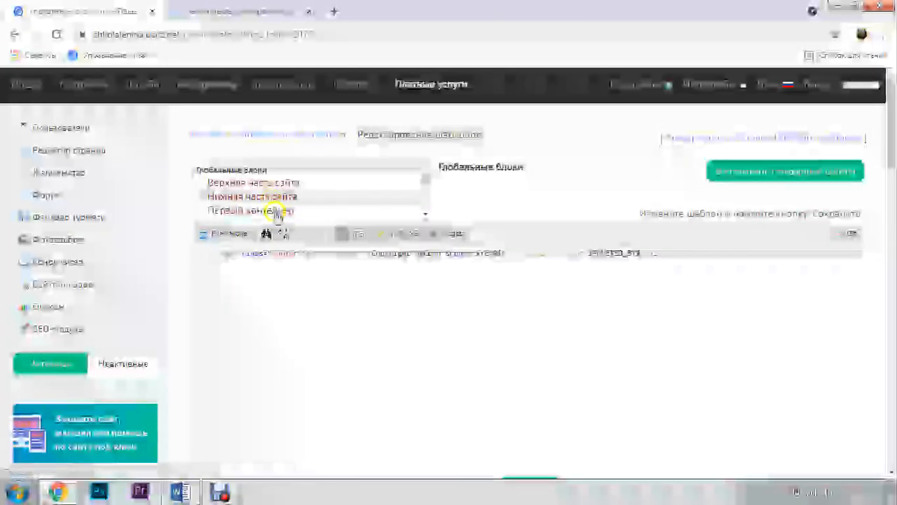
left_click(370, 258)
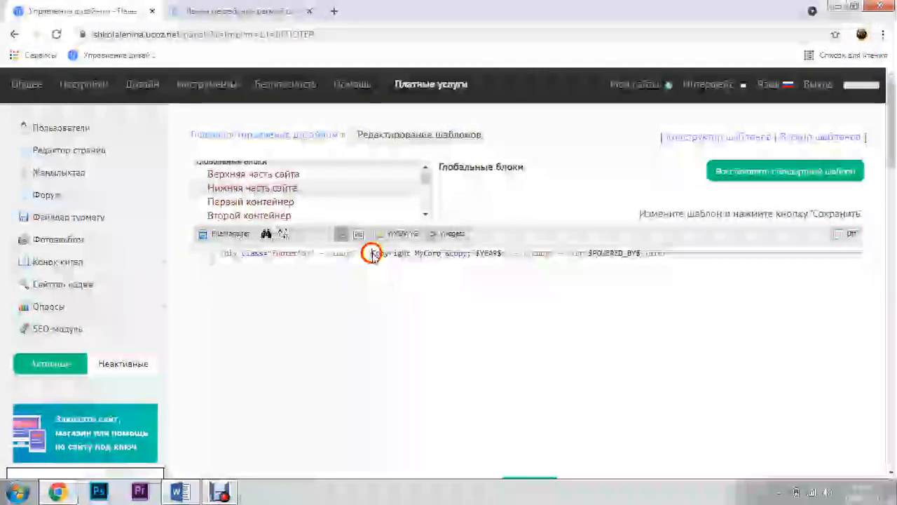
key("shift+Right")
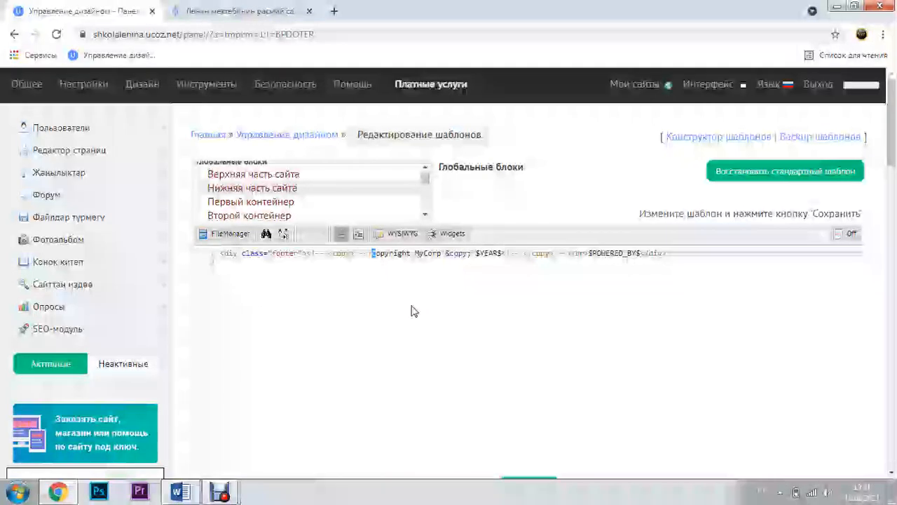
key("shift+Right")
key("shift+Right")
key("shift+Right")
key("shift+Right")
key("shift+Right")
key("shift+Right")
key("shift+Right")
key("shift+Right")
key("shift+Right")
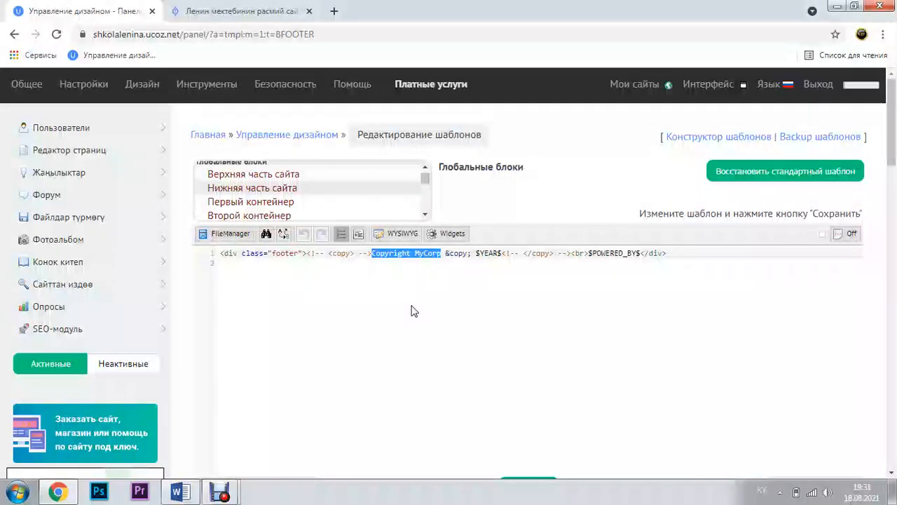
type("Ленин мектеби")
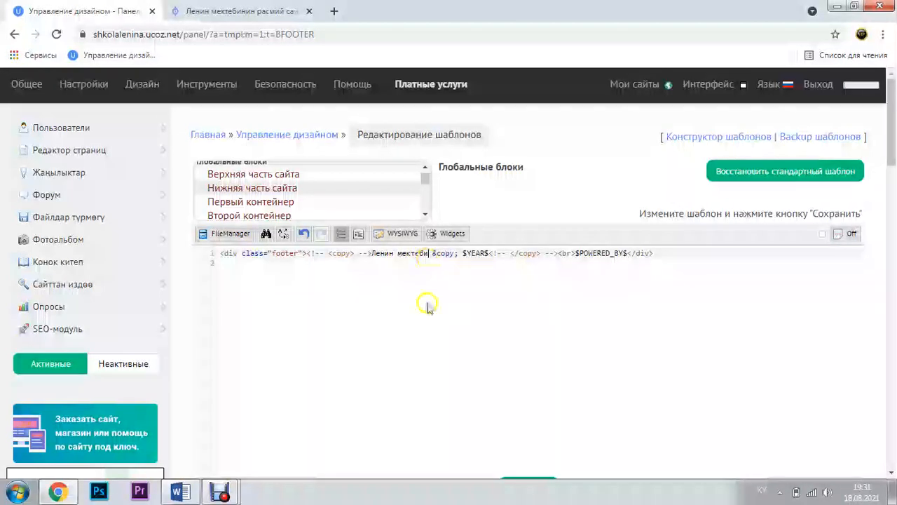
scroll(542, 419, "down", 1)
left_click(522, 365)
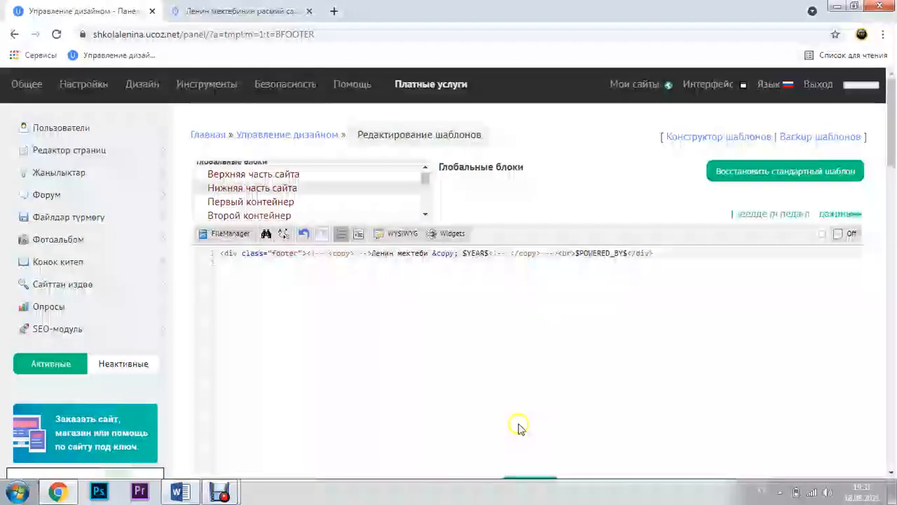
Reload the school site and check the copyright line in its footer
left_click(217, 12)
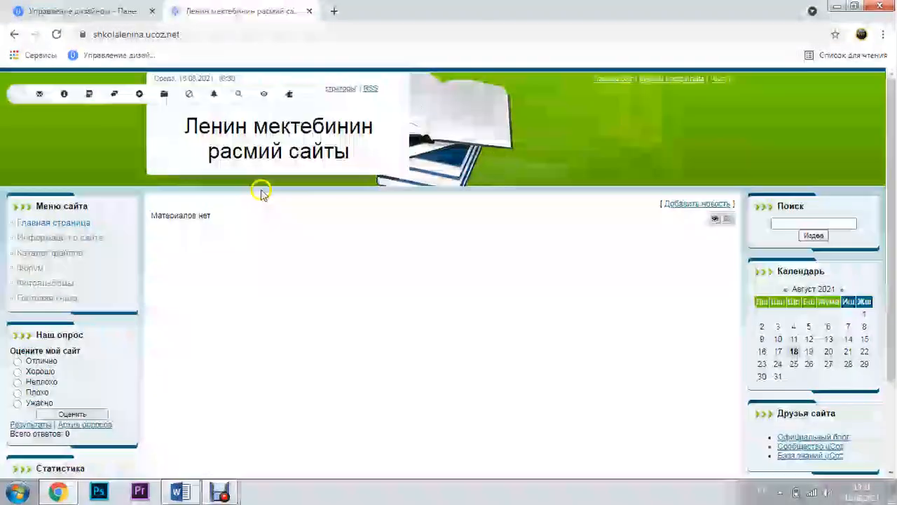
key("F5")
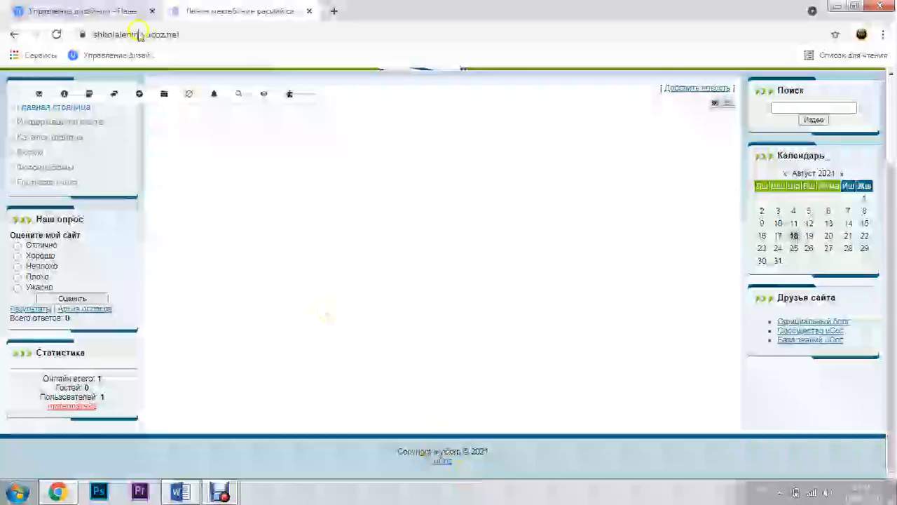
left_click(57, 34)
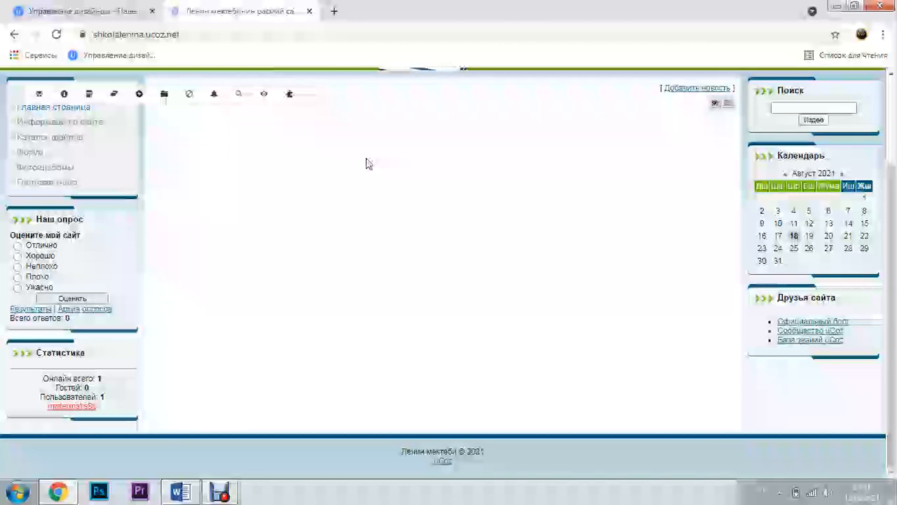
left_click_drag(489, 452, 390, 456)
left_click(452, 452)
left_click_drag(420, 451, 392, 457)
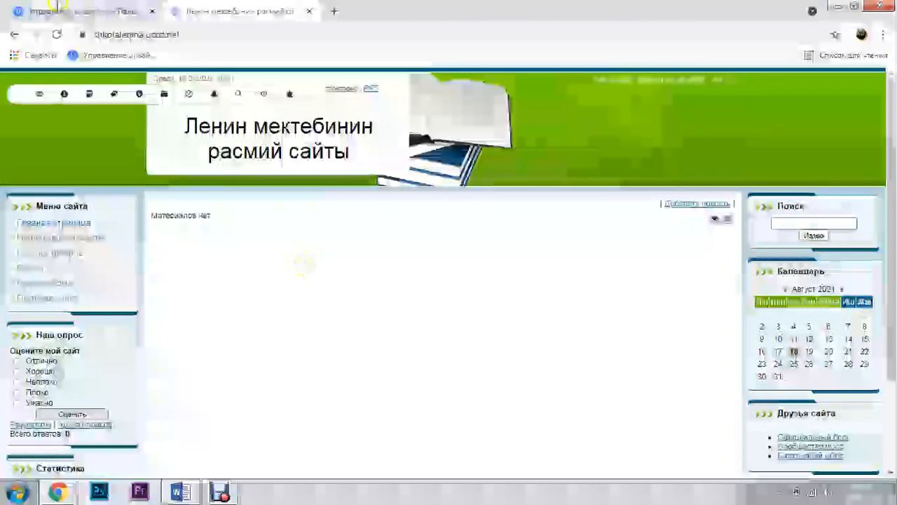
Open the "Первый контейнер" template for editing and look over the corresponding side blocks on the school site
left_click(56, 9)
left_click(252, 202)
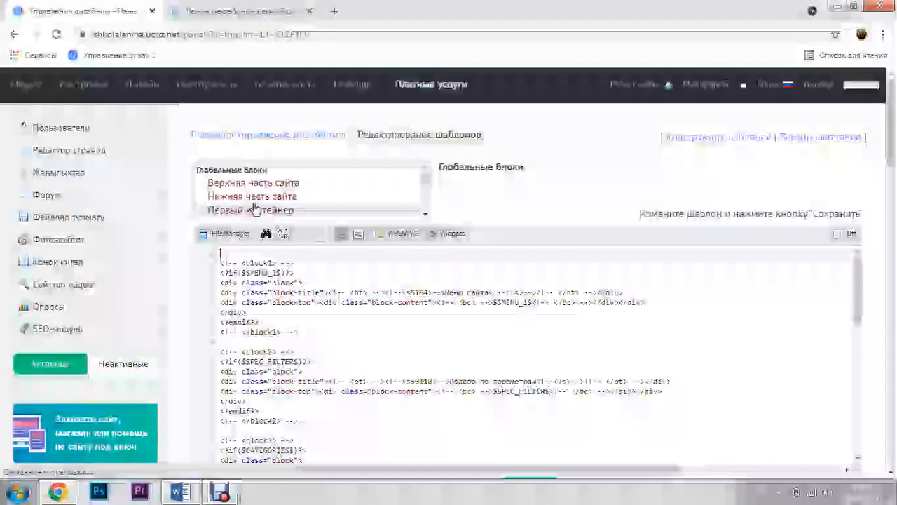
left_click(267, 10)
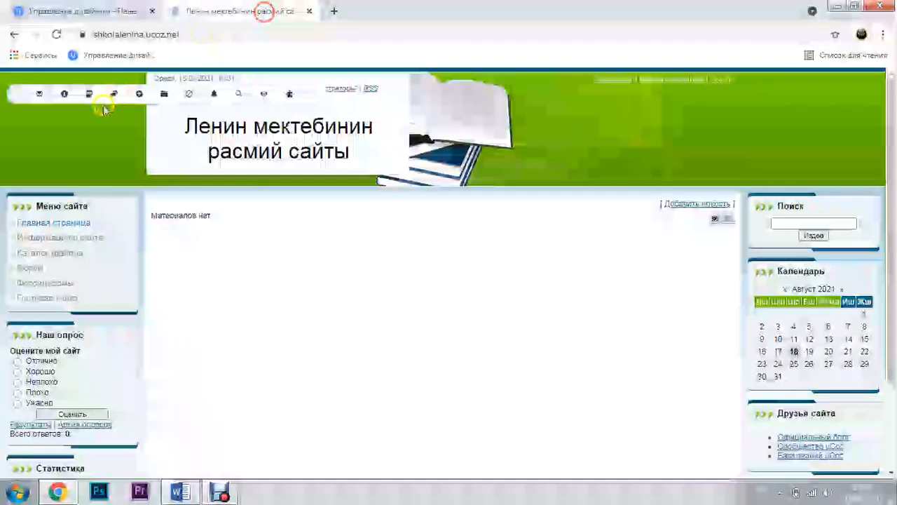
scroll(56, 383, "down", 3)
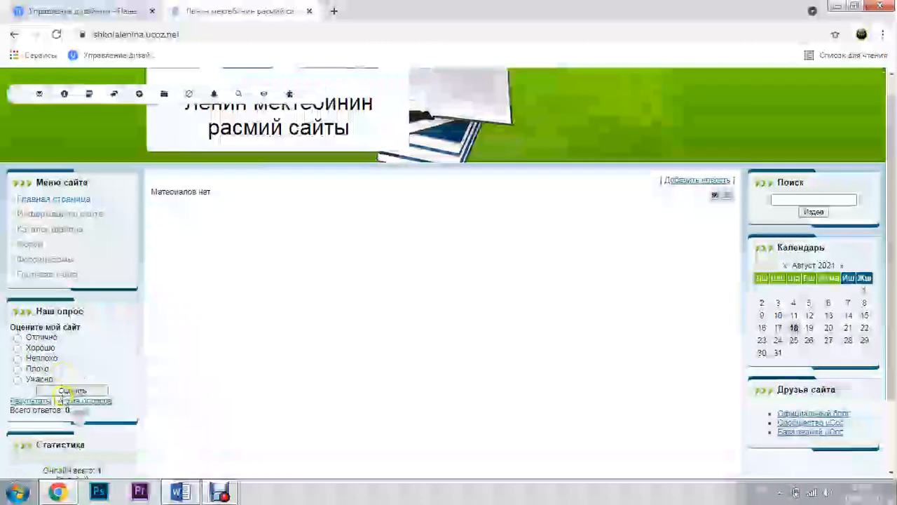
Replace the block1 title "Меню сайта" in the first container code with "Сайттын менюсу"
left_click(90, 11)
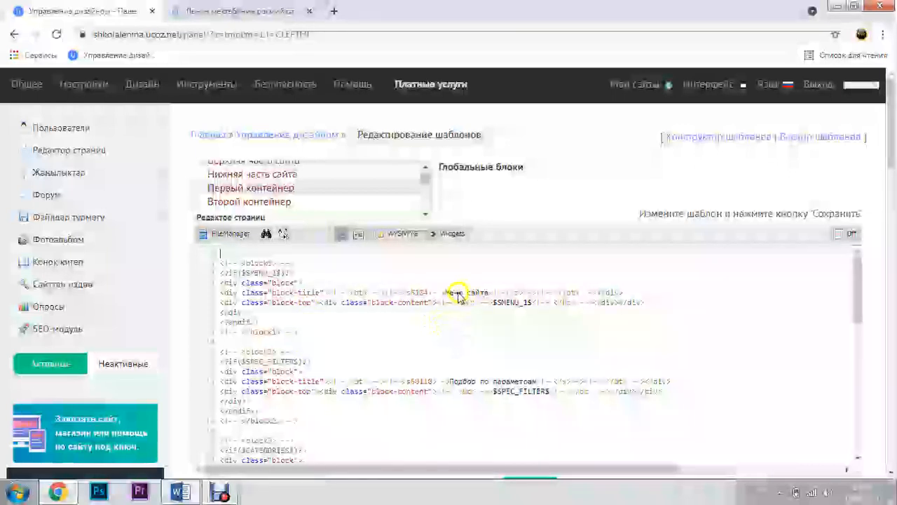
key("shift+Right")
key("shift+Right")
key("shift+Right")
key("shift+Right")
key("shift+Right")
key("shift+Right")
key("shift+Right")
key("shift+Right")
key("shift+Right")
key("shift+Right")
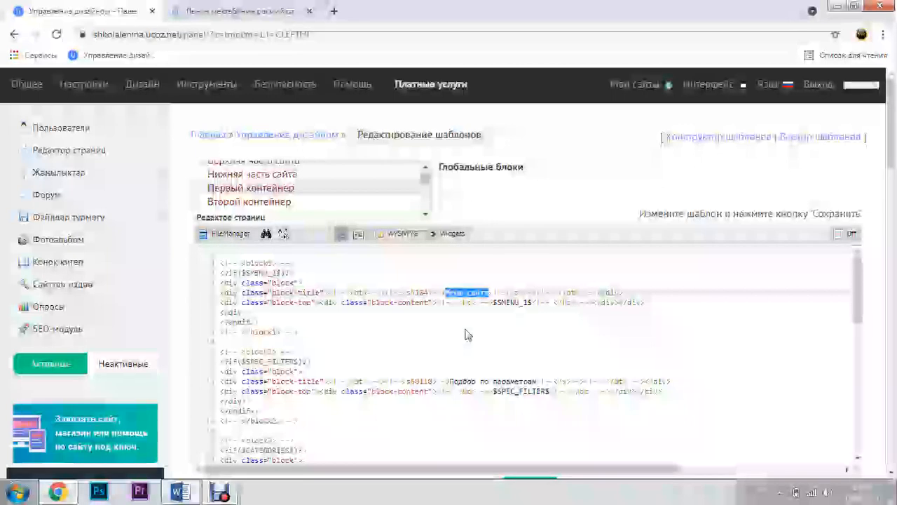
type("Сайты Меню")
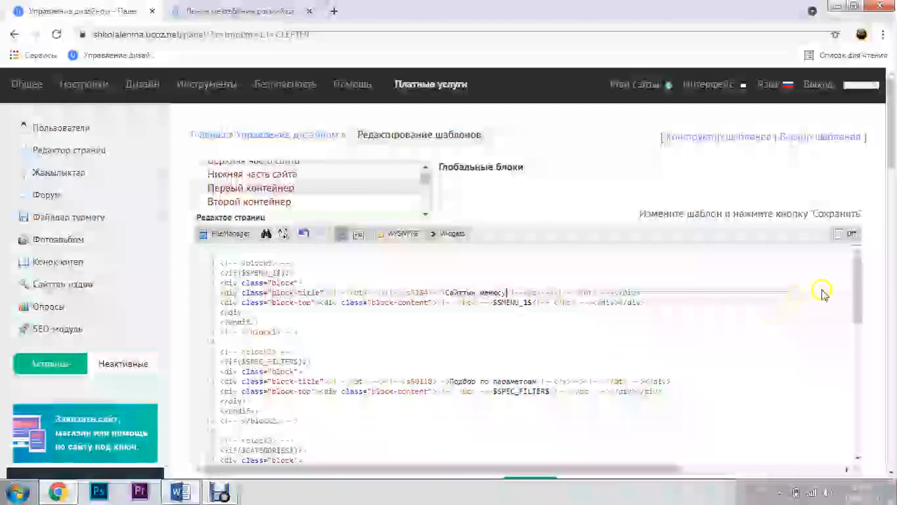
Replace the block2 title "Подбор по параметрам" in the first container code with "Параметрлер боюнча иргөө"
left_click_drag(855, 292, 859, 316)
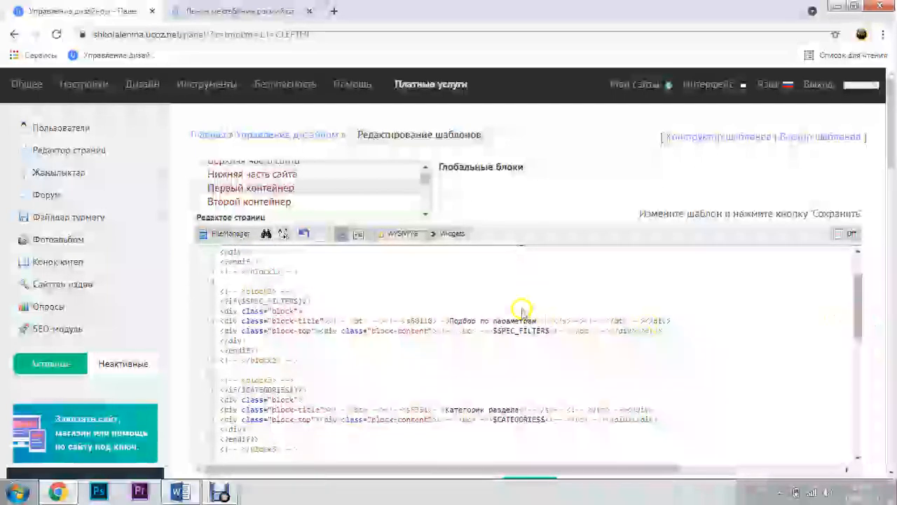
left_click(451, 320)
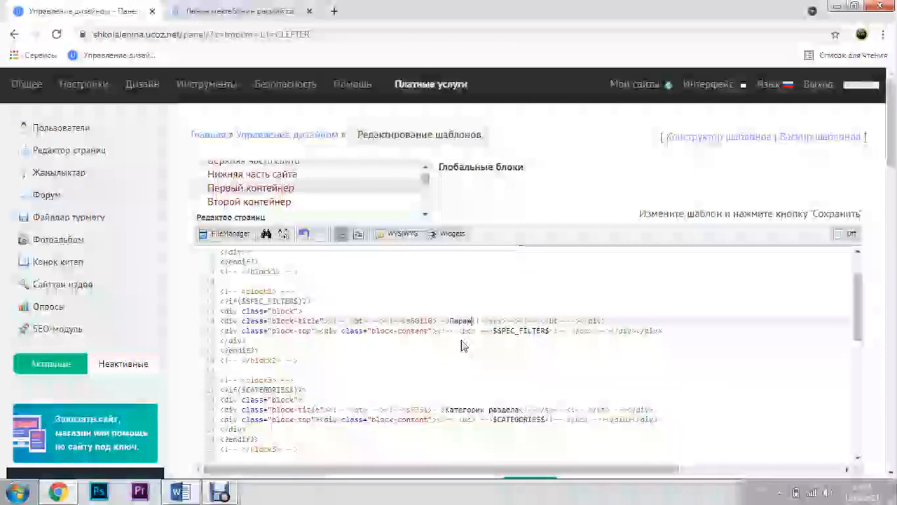
type("рлер")
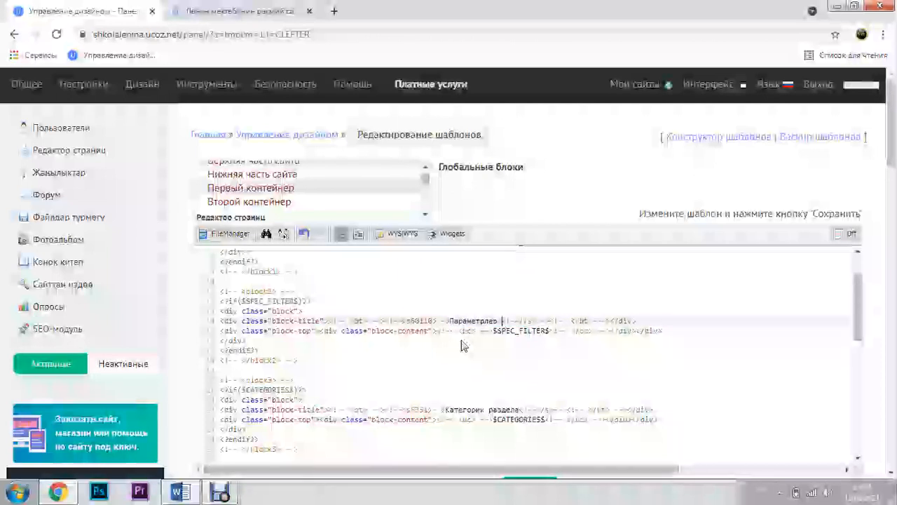
type(" бойнча иг")
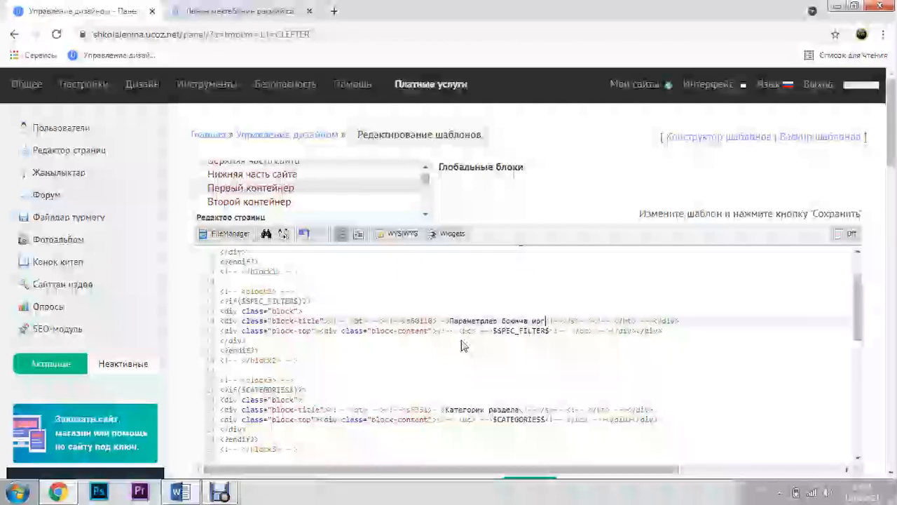
type("ргеа")
left_click(462, 343)
left_click(466, 348)
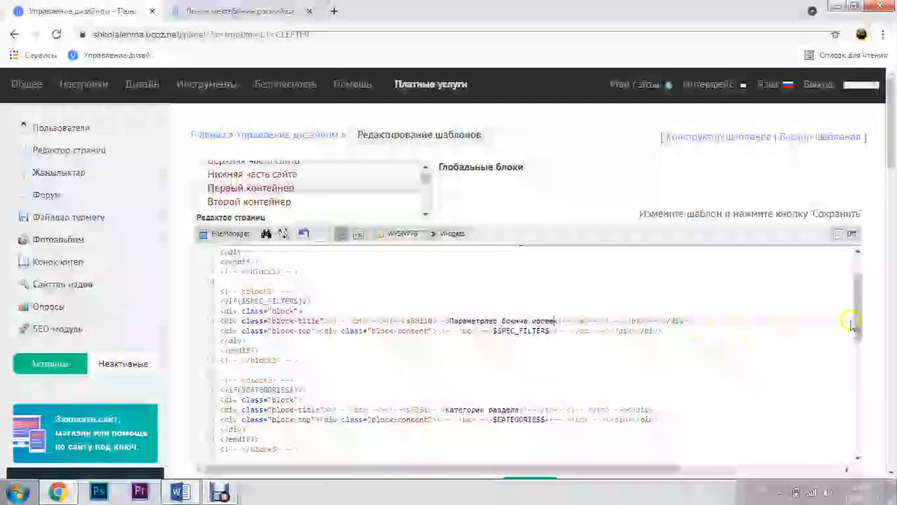
left_click_drag(861, 328, 857, 356)
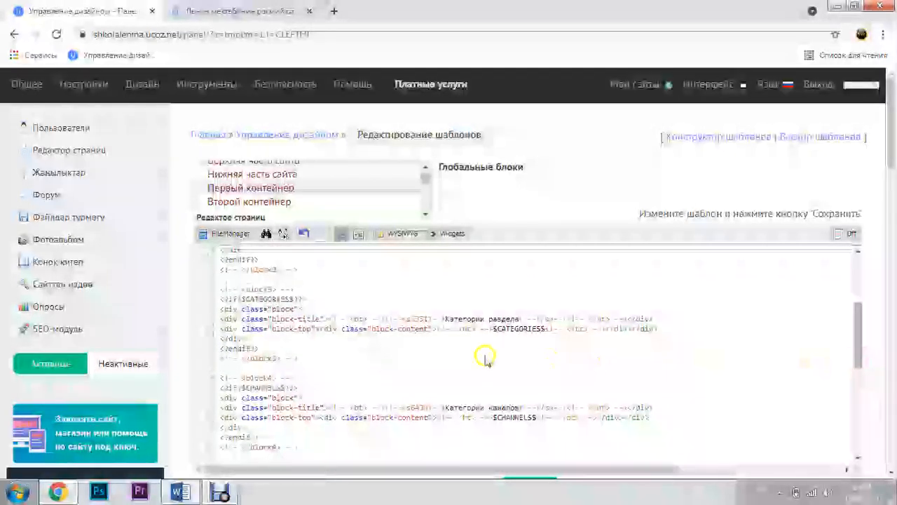
Look over the block3, block4 and block5 titles in the first container code
left_click(449, 320)
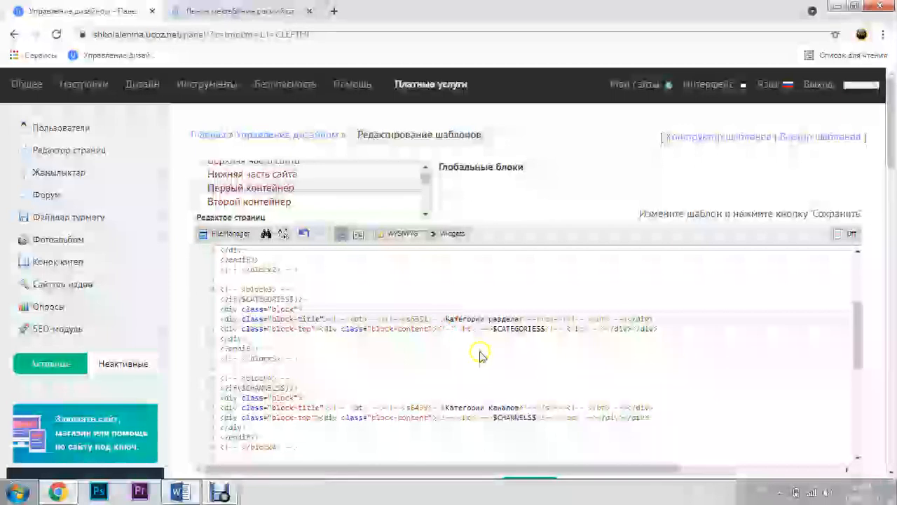
key("ctrl+shift+Right")
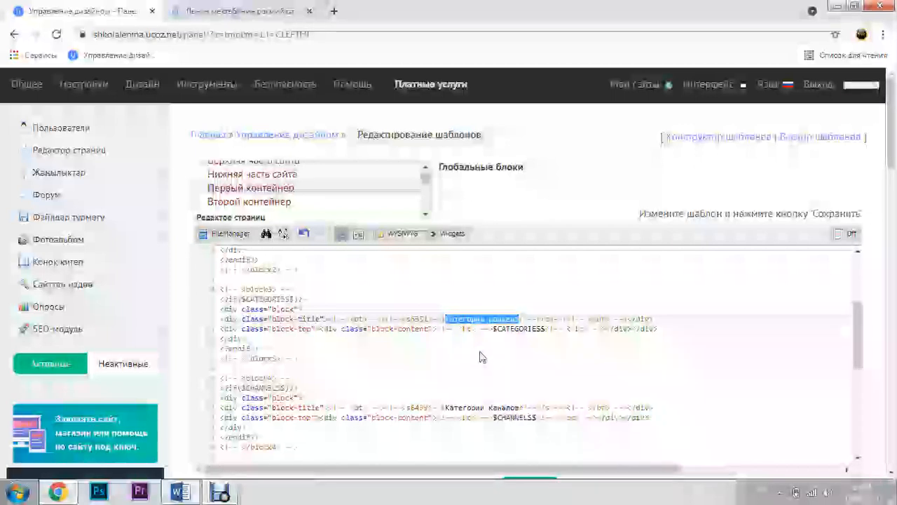
scroll(481, 357, "down", 2)
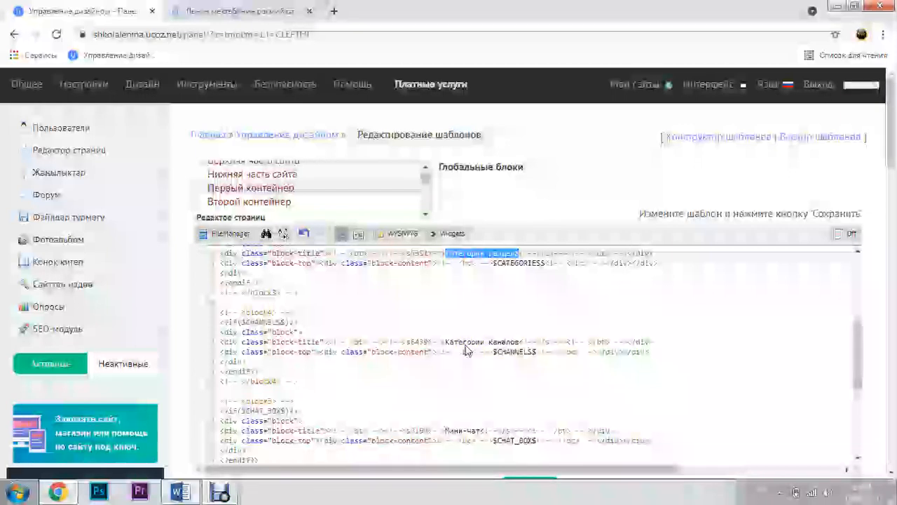
scroll(468, 351, "down", 2)
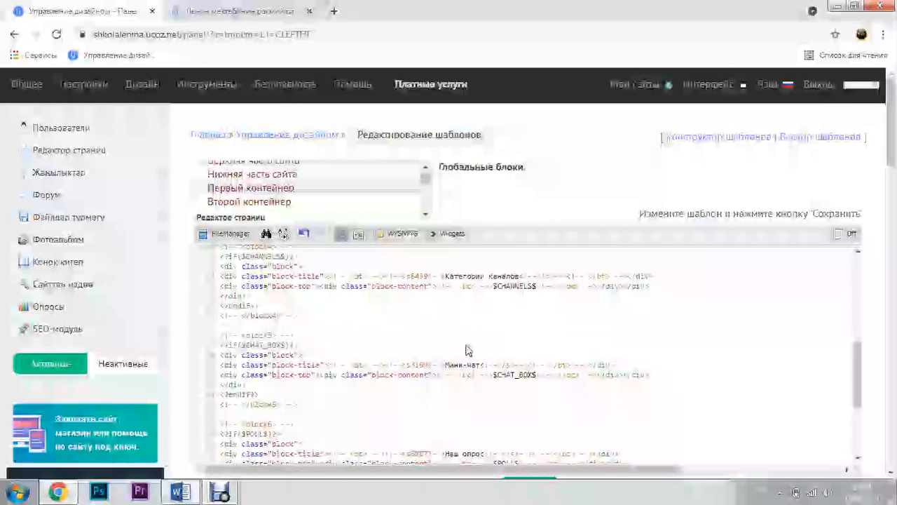
scroll(466, 358, "down", 2)
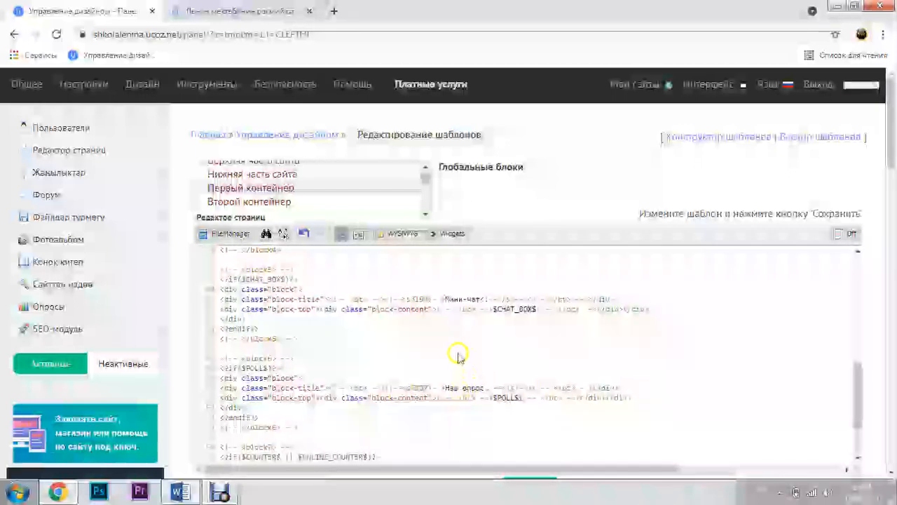
left_click(446, 300)
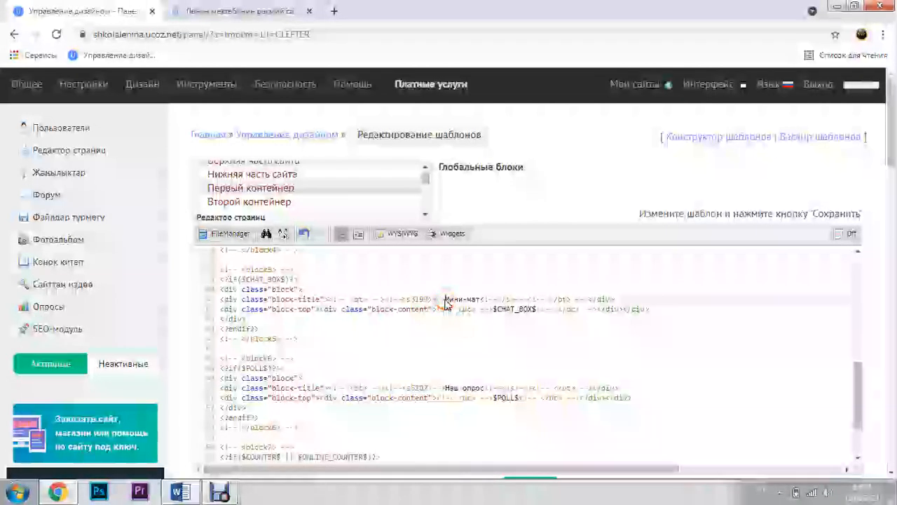
Replace the block6 title "Наш опрос" in the first container code with "Биздин сурамжылоо"
left_click(446, 387)
key("shift+Right")
key("shift+Right")
key("shift+Right")
key("shift+Right")
key("shift+Right")
key("shift+Right")
key("shift+Right")
key("shift+Right")
key("shift+Right")
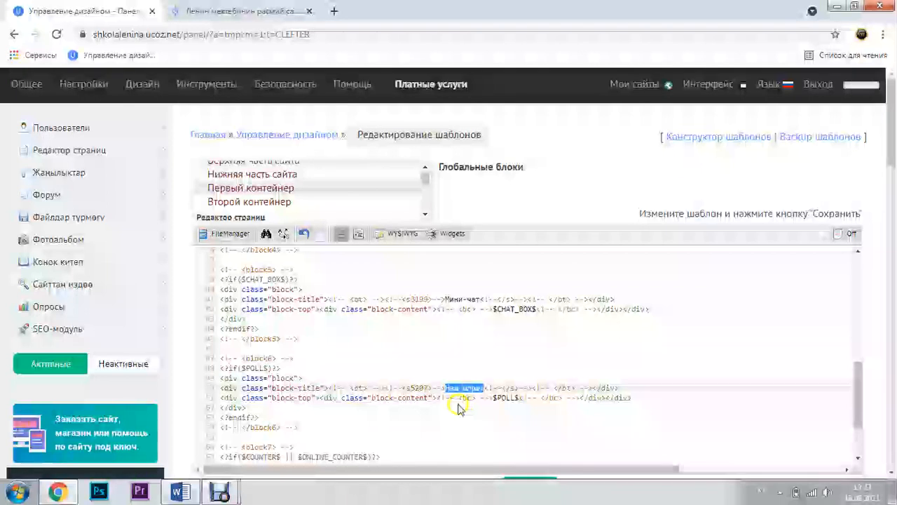
type("Биздин")
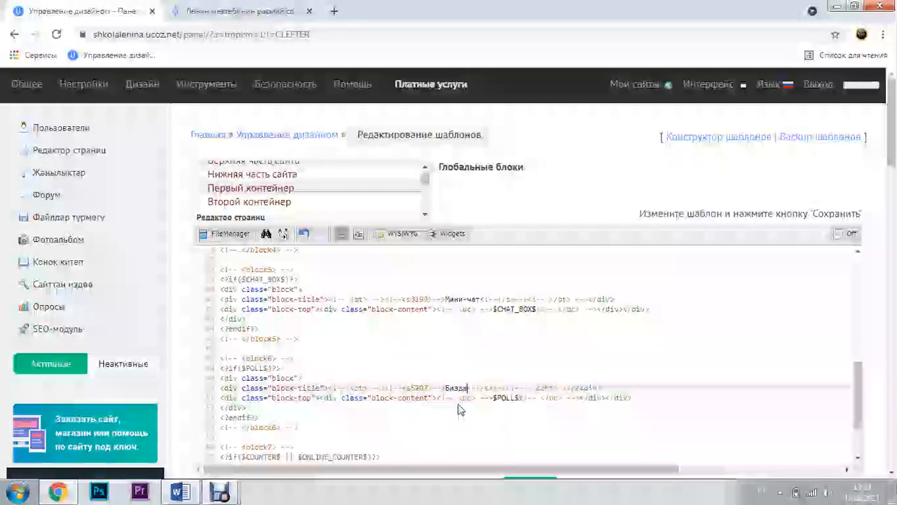
type(" сурамжылоо")
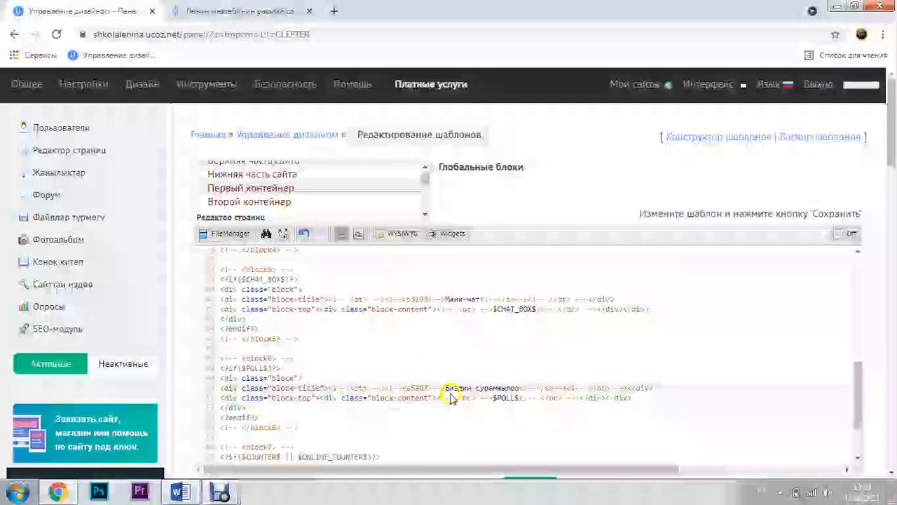
Check the block7 title at the end of the first container code and save the template
scroll(460, 410, "down", 2)
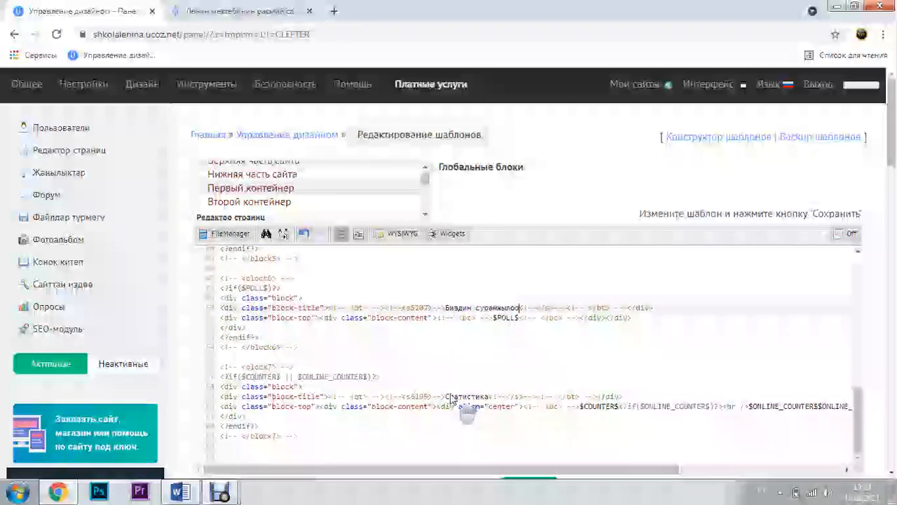
scroll(553, 388, "down", 2)
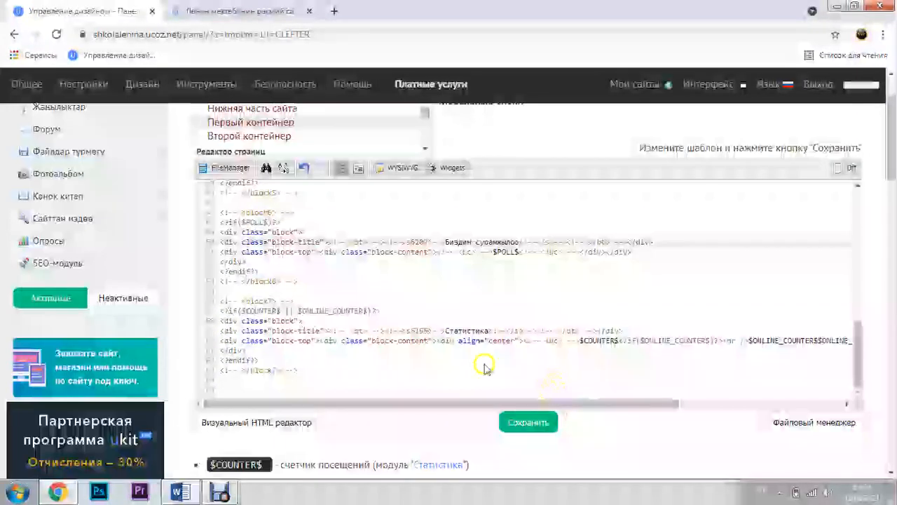
left_click(446, 330)
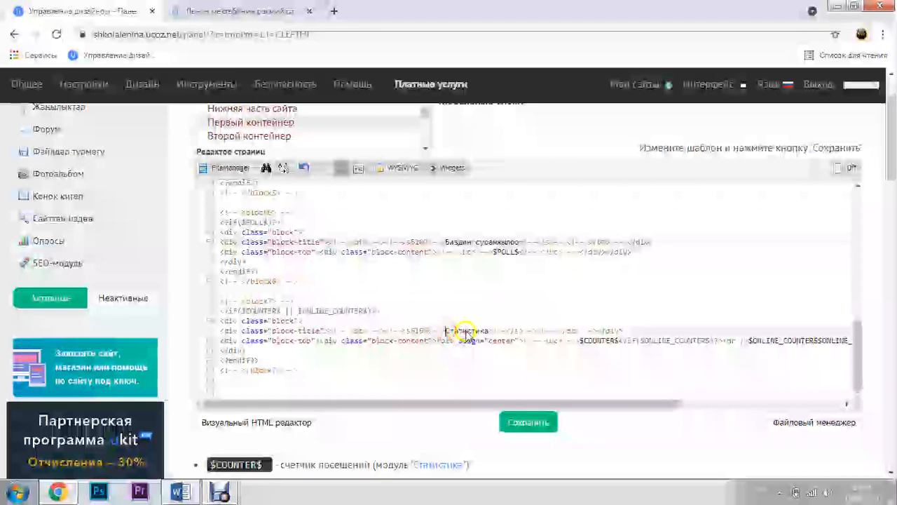
left_click_drag(446, 405, 371, 397)
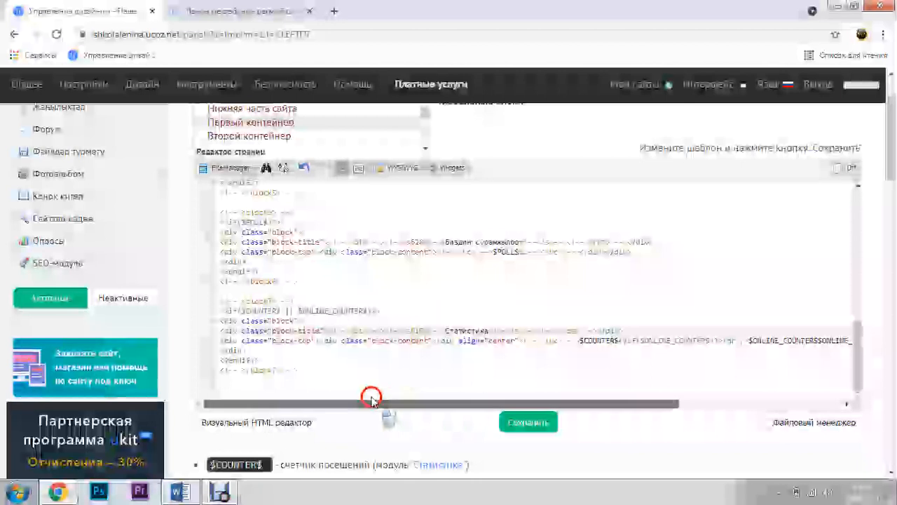
left_click(529, 422)
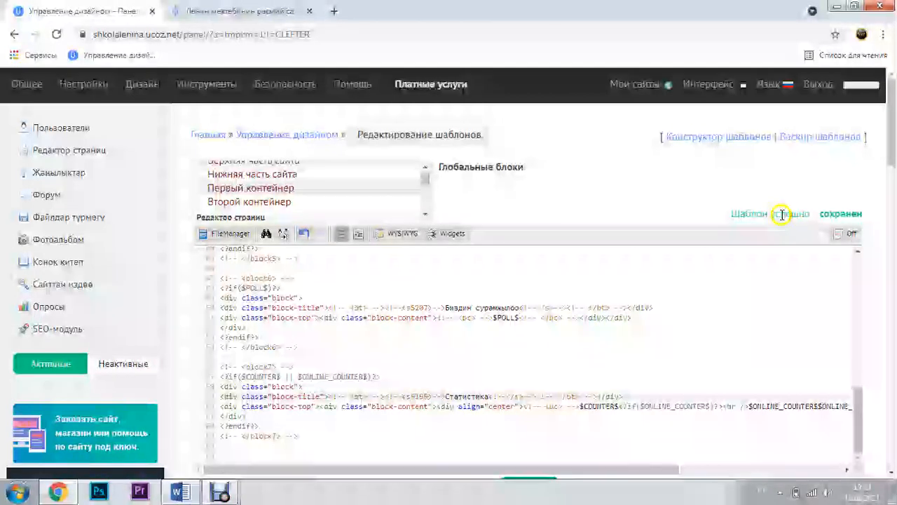
Reload the school site and check the menu, poll and statistics block titles
left_click(226, 10)
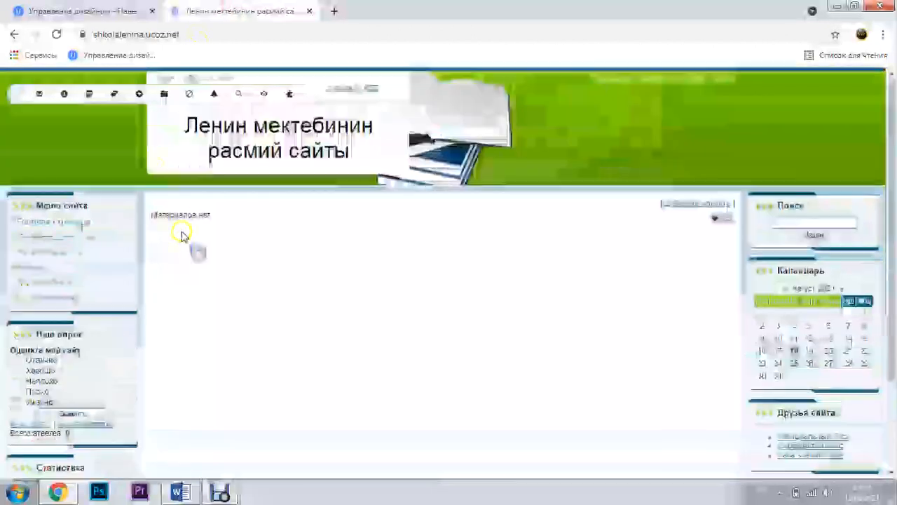
left_click(56, 34)
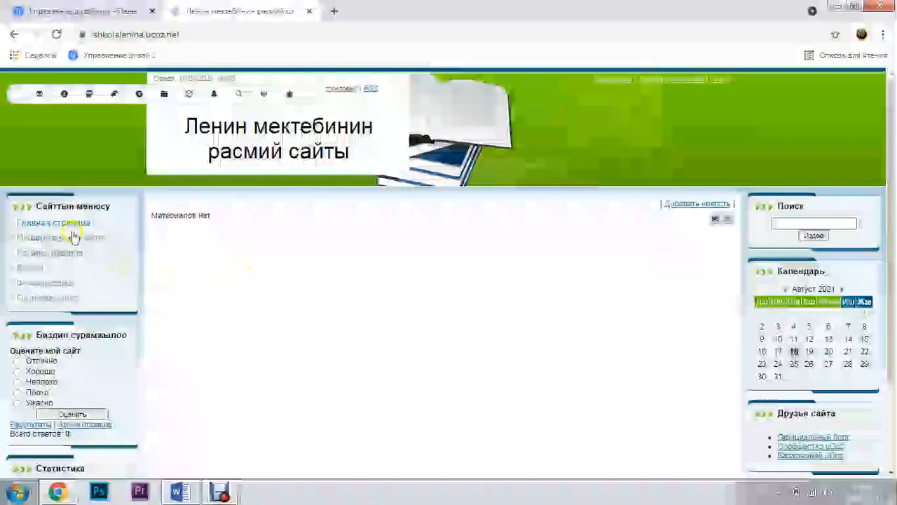
scroll(89, 312, "down", 2)
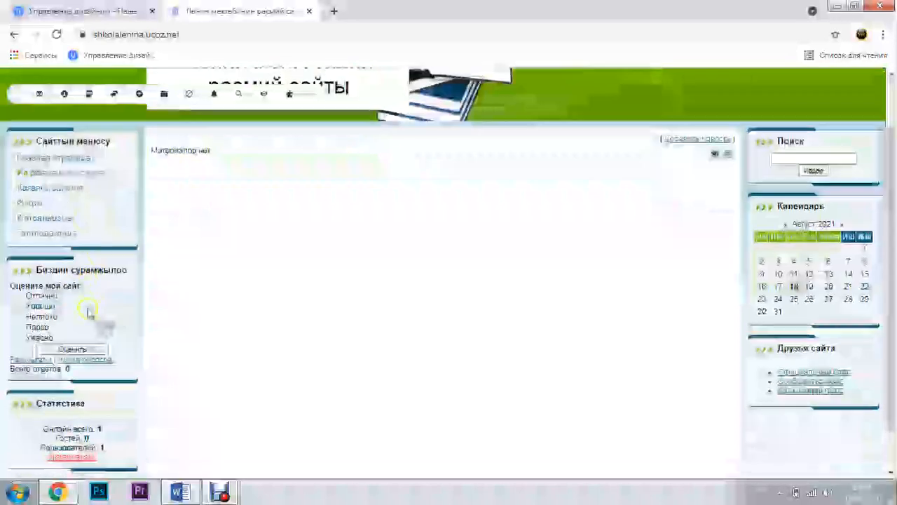
scroll(70, 309, "down", 2)
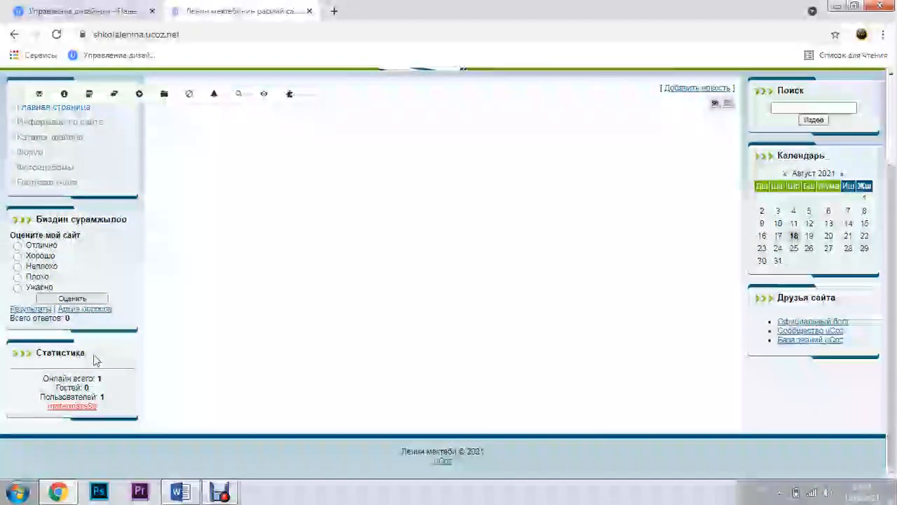
scroll(95, 359, "up", 3)
scroll(302, 317, "down", 3)
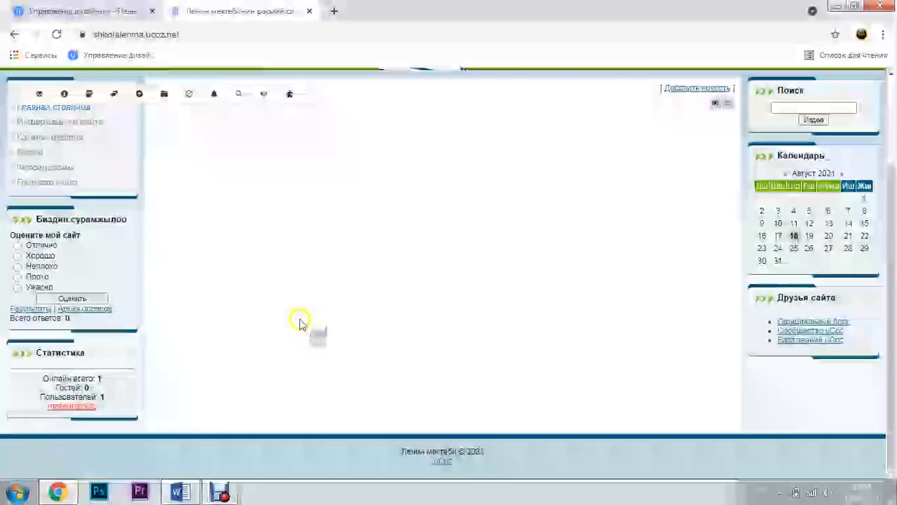
scroll(302, 321, "up", 3)
Open the "Второй контейнер" template for editing and look over the corresponding side blocks on the school site
left_click(48, 13)
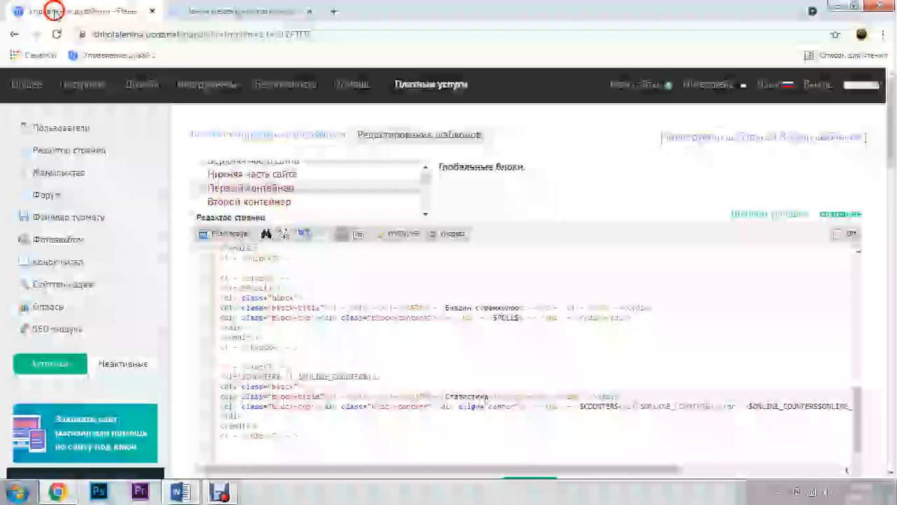
left_click(247, 203)
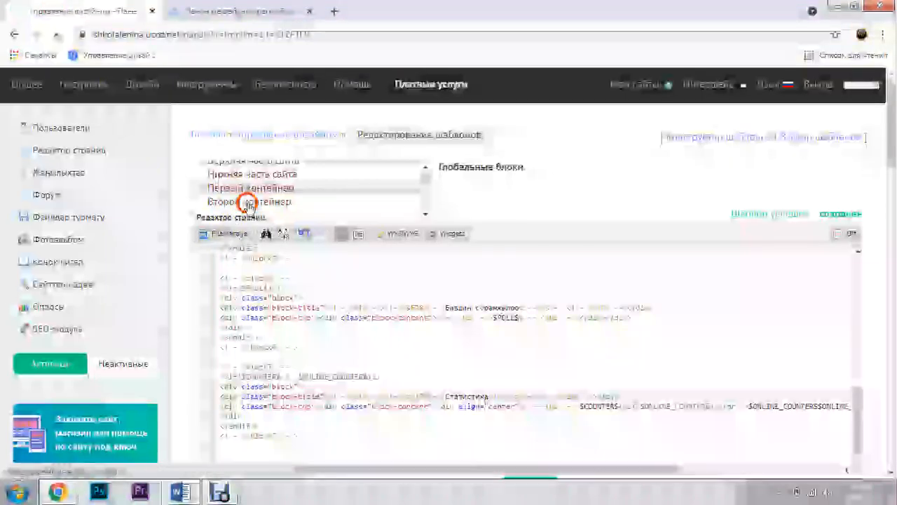
left_click(241, 12)
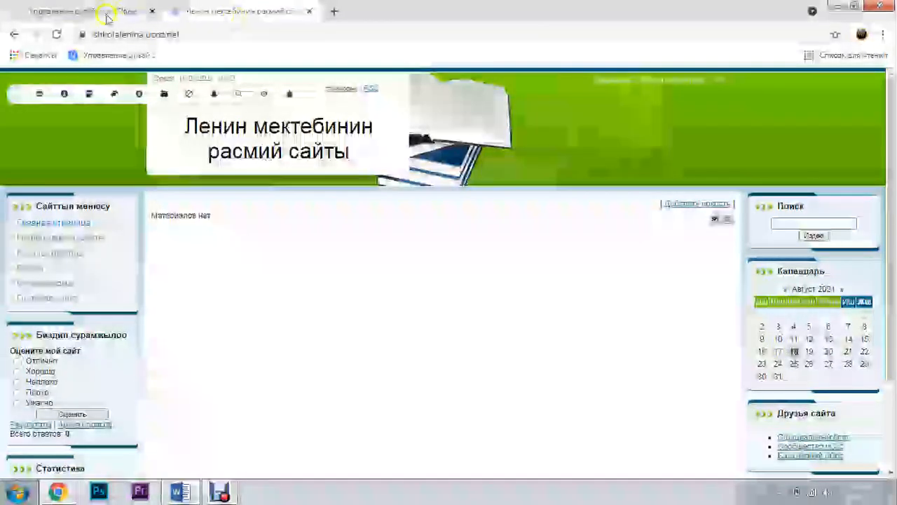
left_click(130, 12)
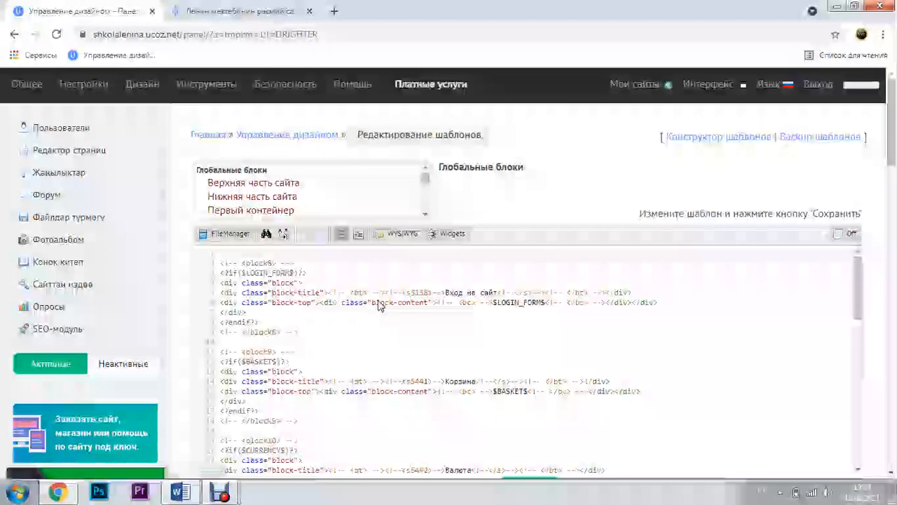
Replace the block8 title "Вход на сайт" in the second container code with "Сайтка кирүү"
left_click(459, 303)
left_click(446, 292)
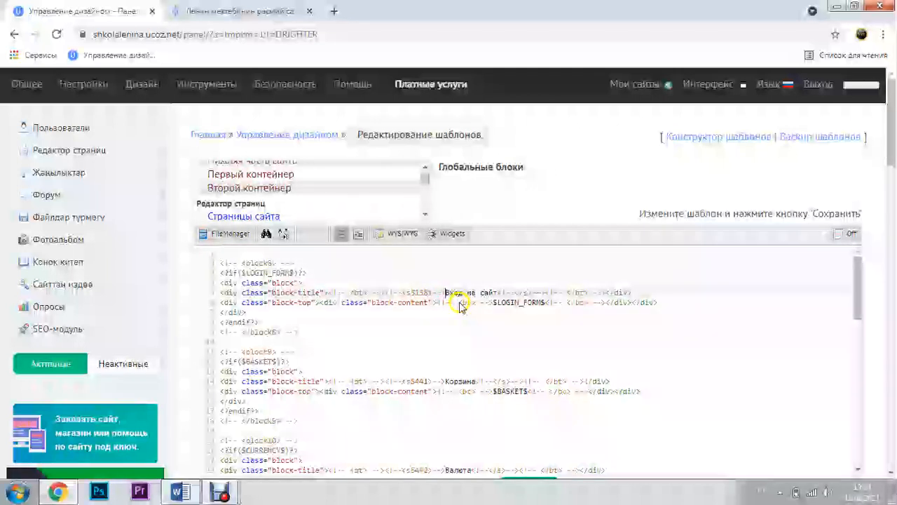
key("shift+Right")
key("shift+Right")
key("shift+Right")
key("shift+Right")
key("shift+Right")
key("shift+Right")
key("shift+Right")
key("shift+Right")
key("shift+Right")
key("shift+Right")
key("shift+Right")
key("shift+Right")
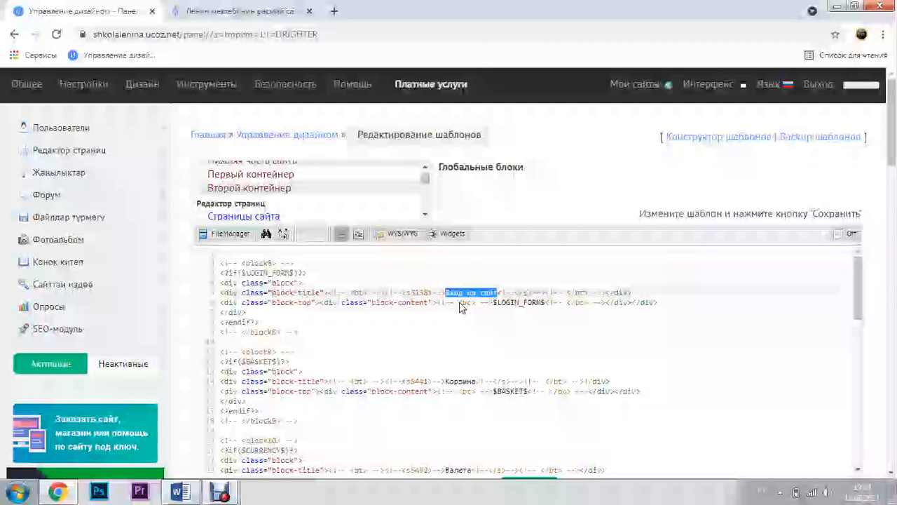
type("йтқа кіру")
left_click(461, 306)
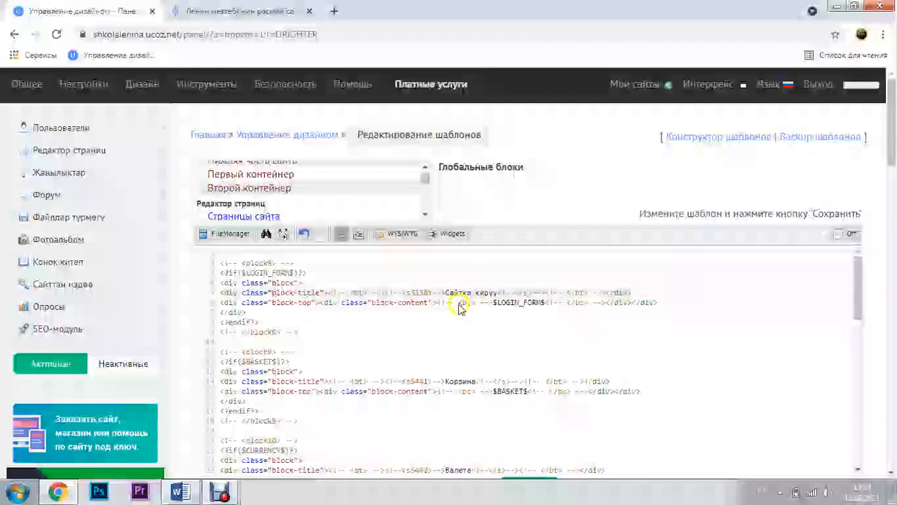
Replace the block9 title "Корзина" in the second container code with "Таштанды"
scroll(451, 331, "down", 2)
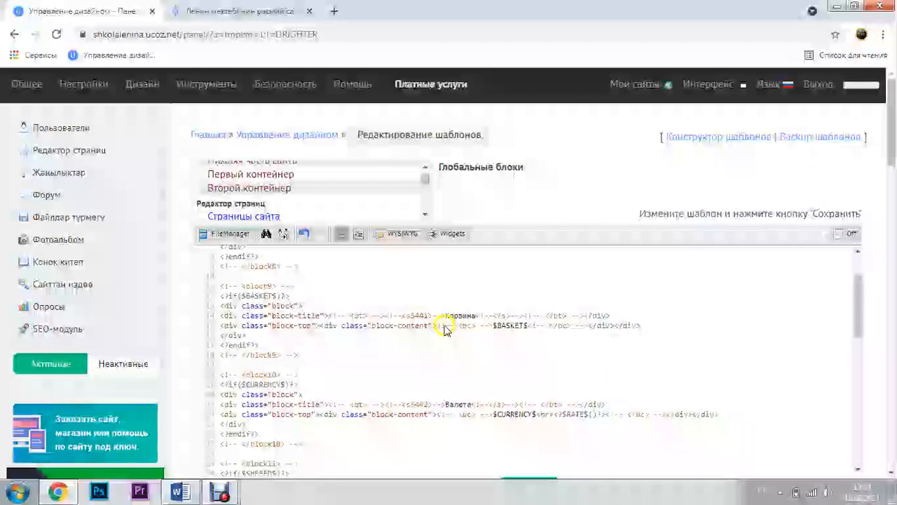
left_click(449, 317)
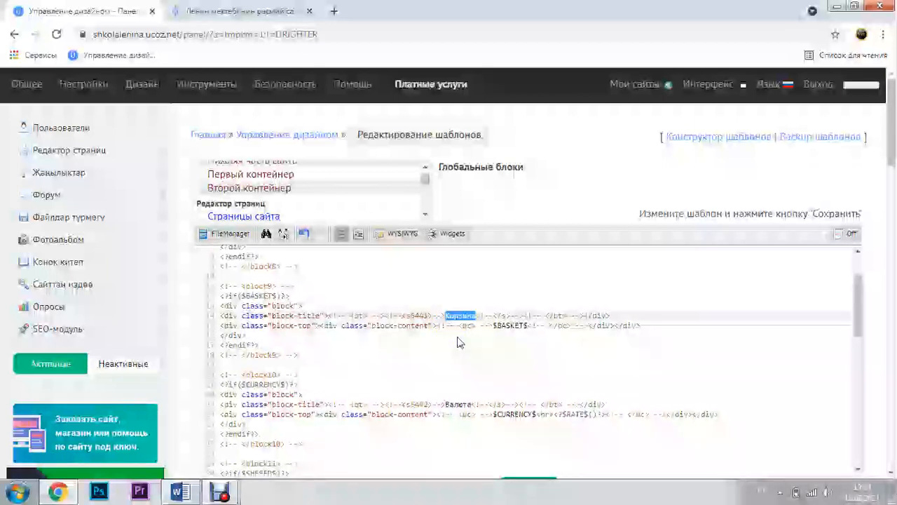
type("Таштанды")
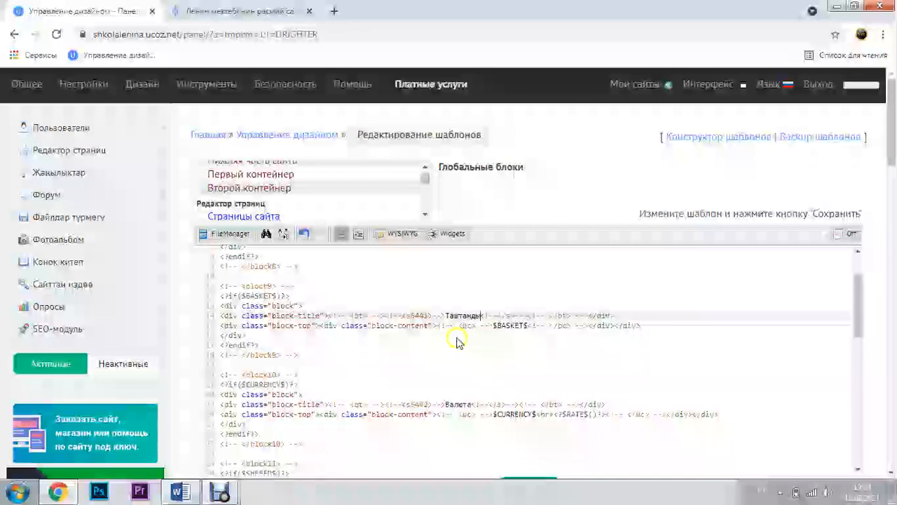
Replace the block11 title "Лента активности" in the second container code with "Активдүүлүк лентасы"
scroll(456, 341, "down", 2)
left_click(448, 339)
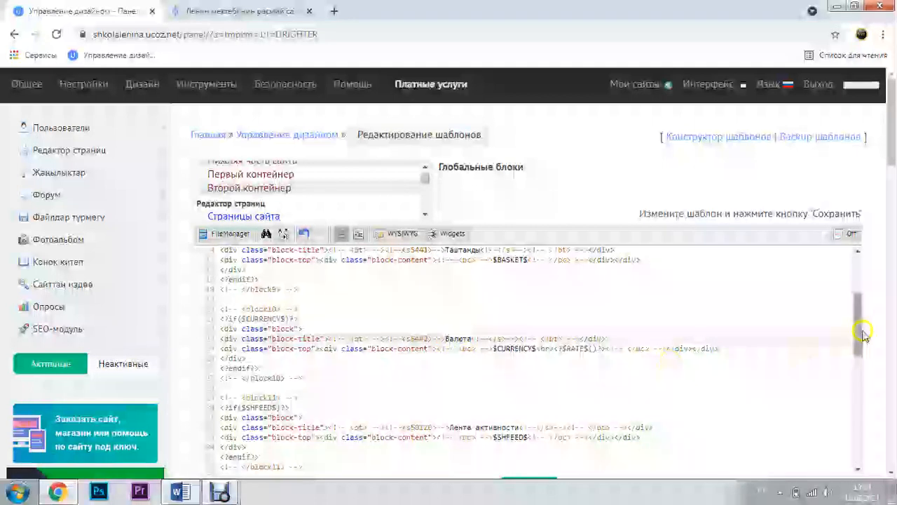
left_click_drag(862, 340, 867, 366)
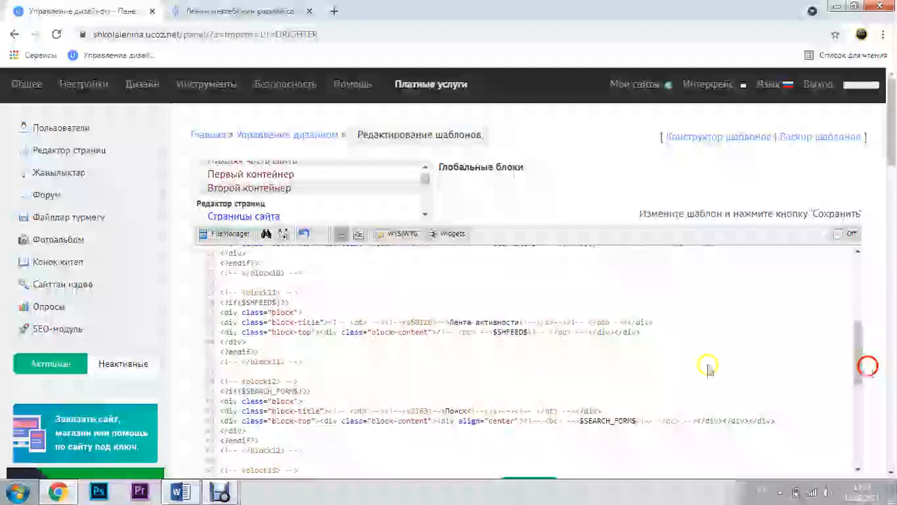
left_click(452, 324)
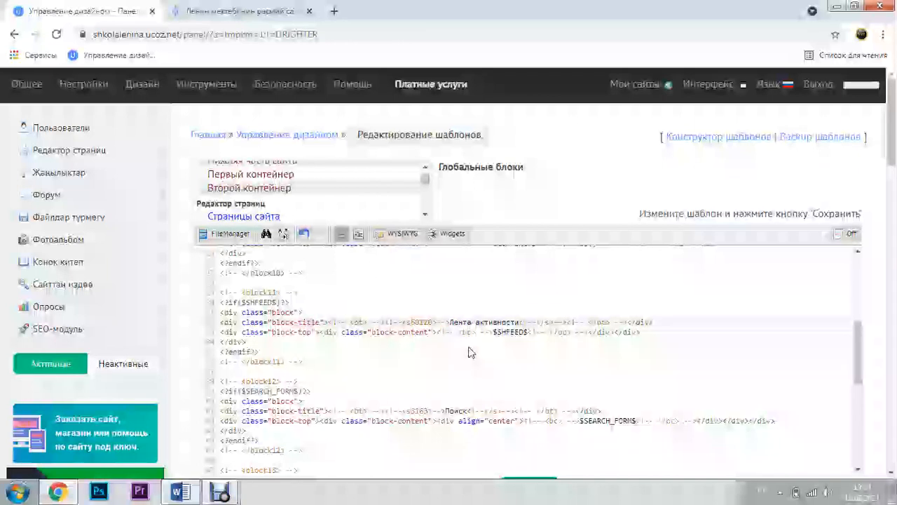
key("ctrl+shift+Right")
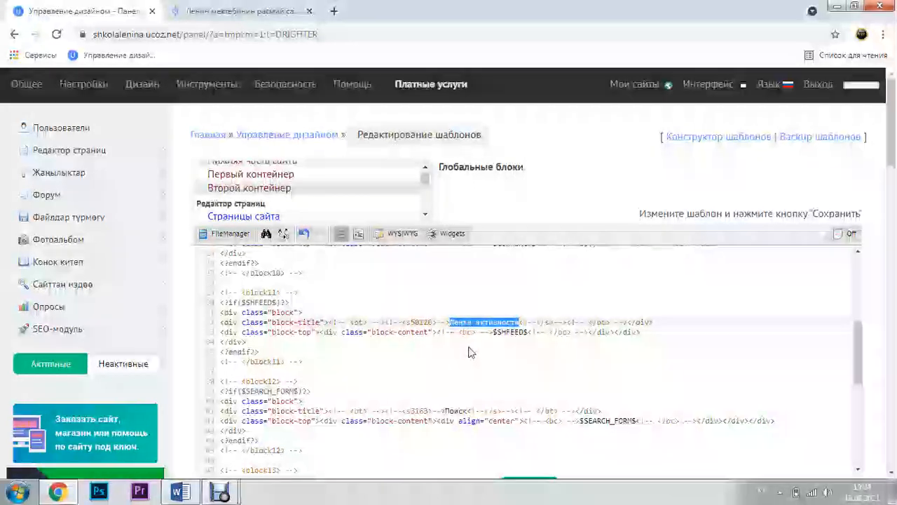
type("Актив")
type("дүүлү")
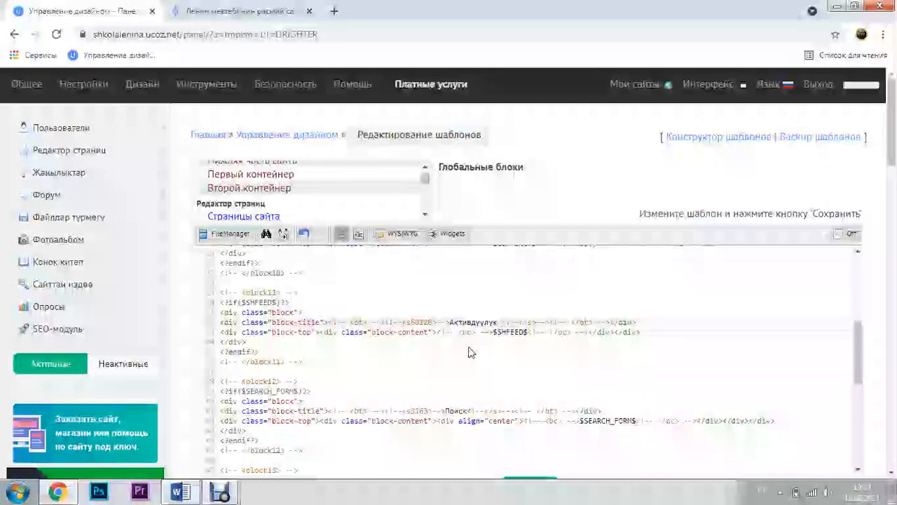
type("к лентасы")
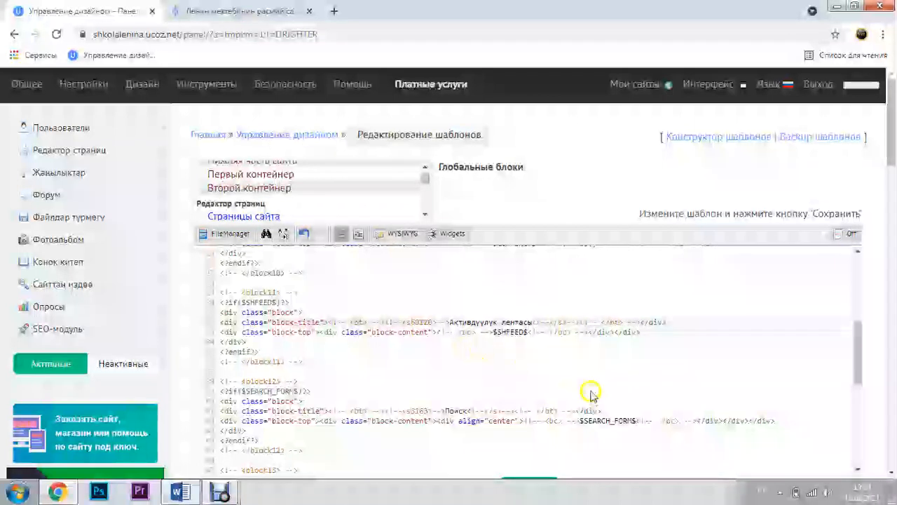
Replace the block12 title "Поиск" in the second container code with "Издөө"
left_click_drag(858, 358, 863, 375)
double_click(448, 353)
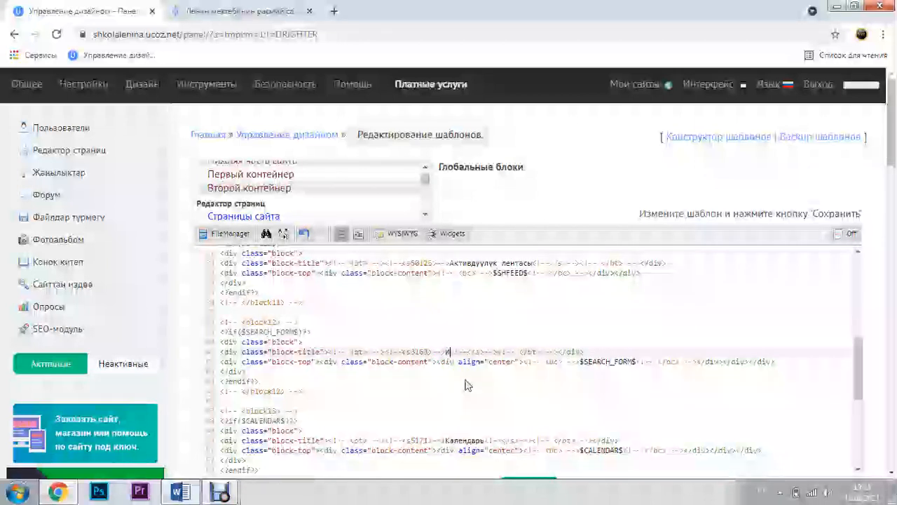
type("Издөө")
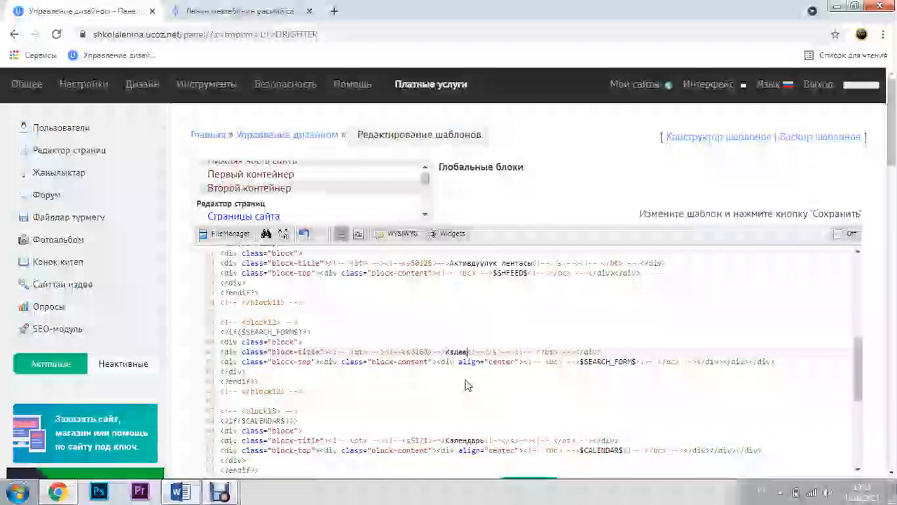
Replace the block13 title "Календарь" in the second container code with "Жылнаама"
left_click_drag(857, 375, 858, 395)
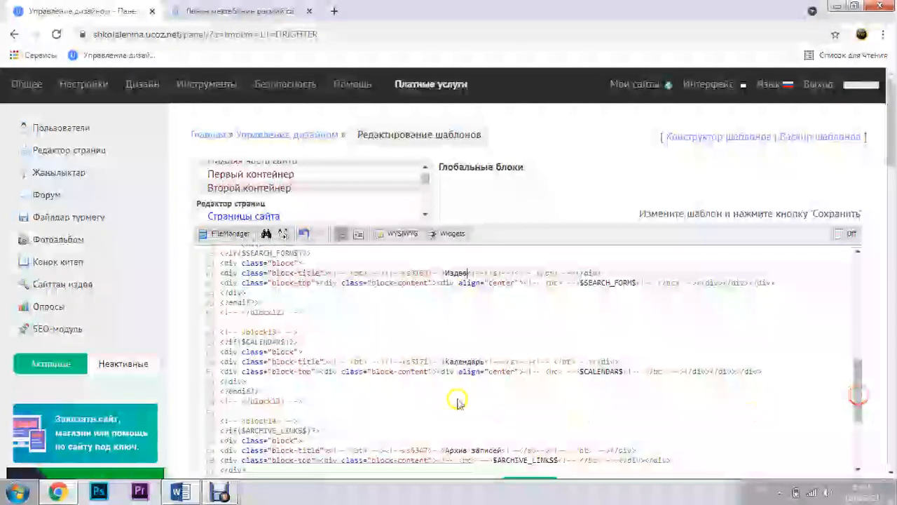
double_click(447, 362)
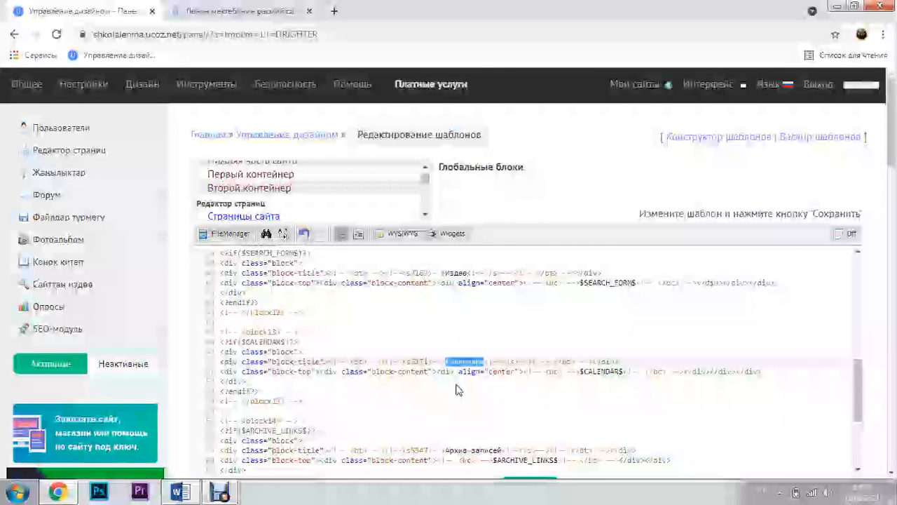
type("Жылнаама")
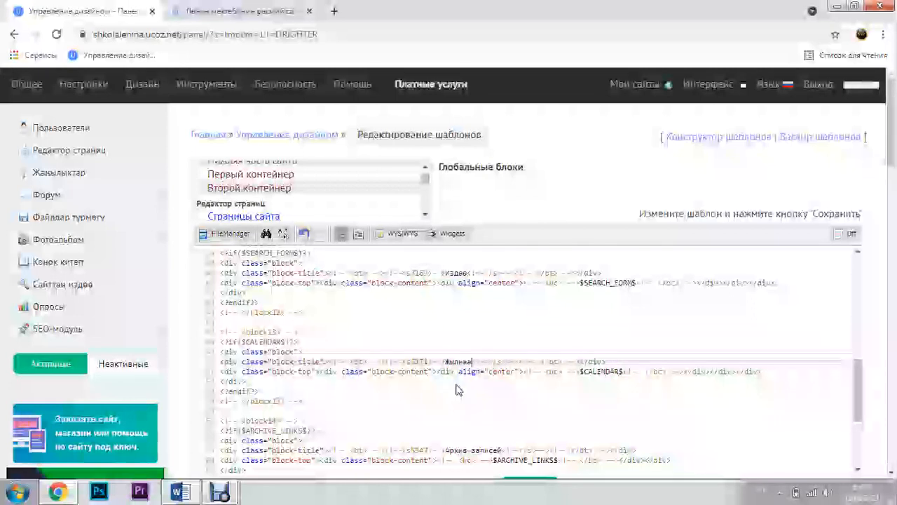
Replace the block14 title "Архив записей" in the second container code with "Жазуулар архиви"
left_click(861, 394)
left_click_drag(861, 394, 861, 422)
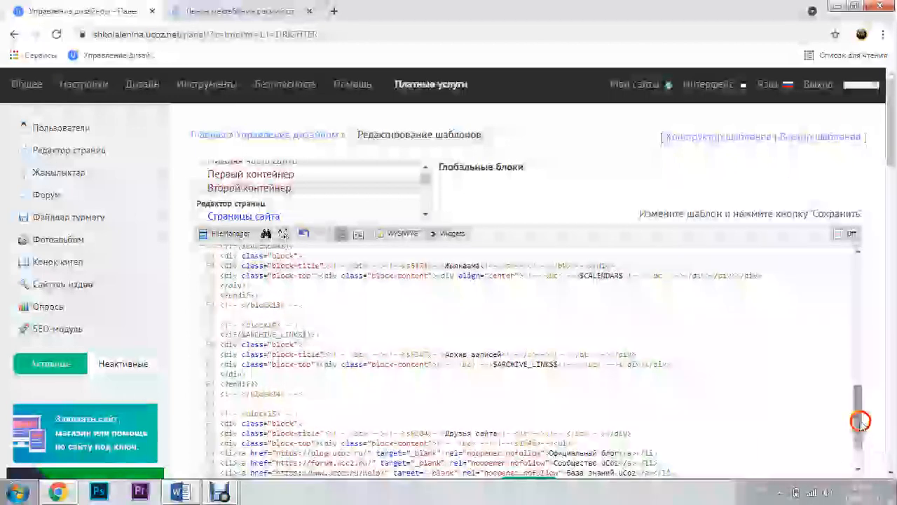
left_click(447, 356)
left_click(451, 370)
key("ctrl+shift+Right")
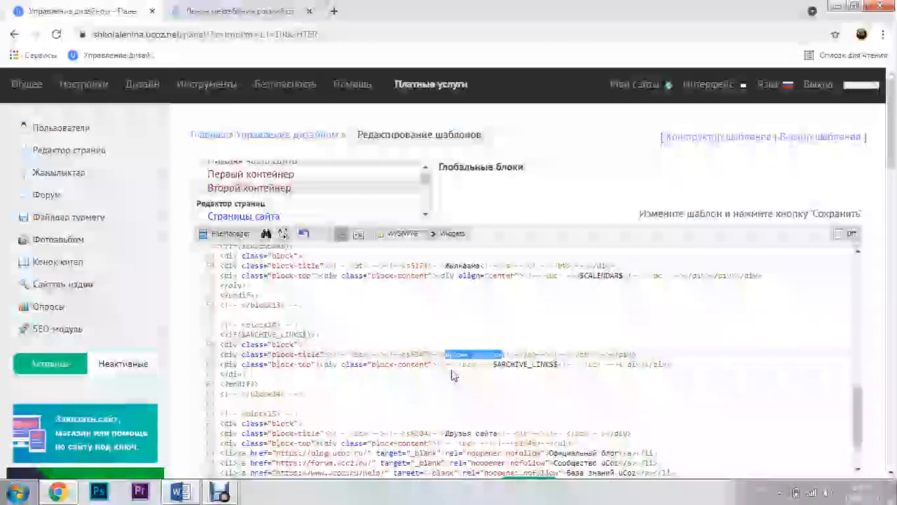
type("Жазуулар ар")
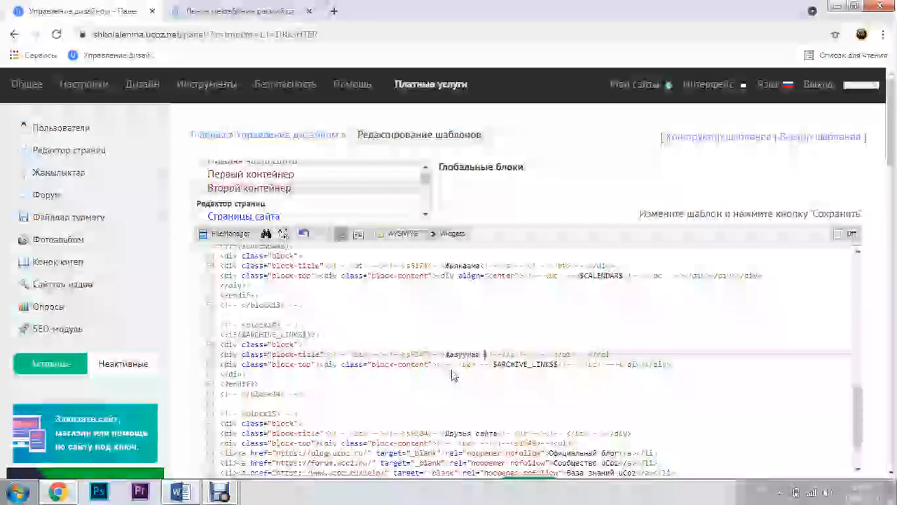
key("BackSpace")
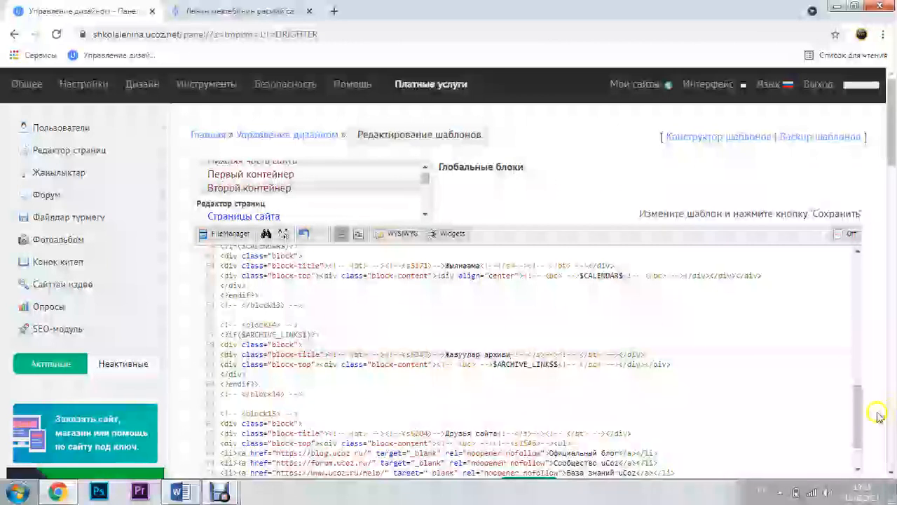
Replace the block15 title "Друзья сайта" in the second container code with "Ортоктош сайттар"
left_click_drag(857, 421, 861, 431)
left_click(447, 383)
key("ctrl+shift+Right")
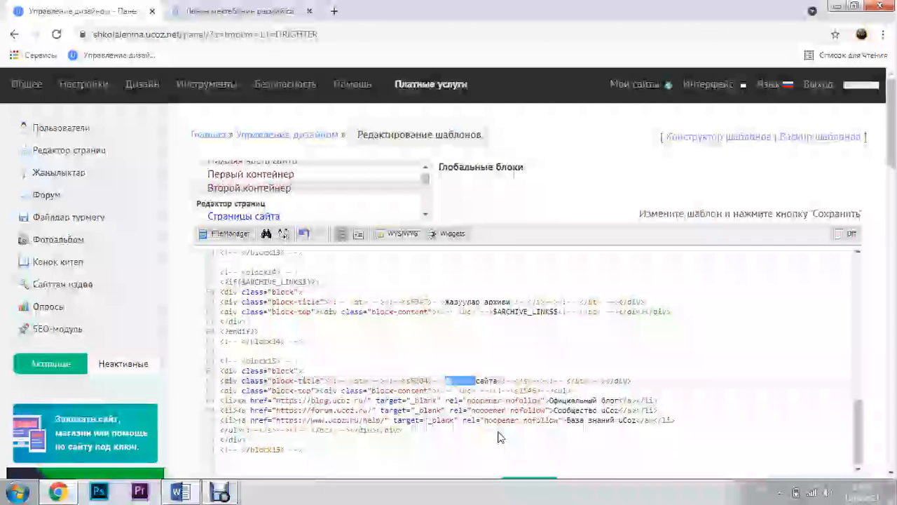
key("ctrl+shift+Right")
type("Дртоктош сайттар")
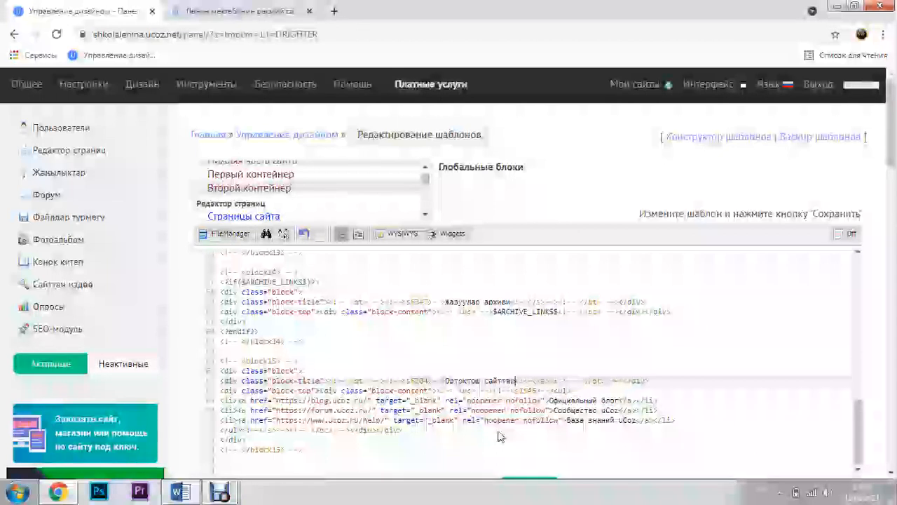
Replace the block15 link text "Официальный блог" with "Официалдуу блог"
left_click(493, 432)
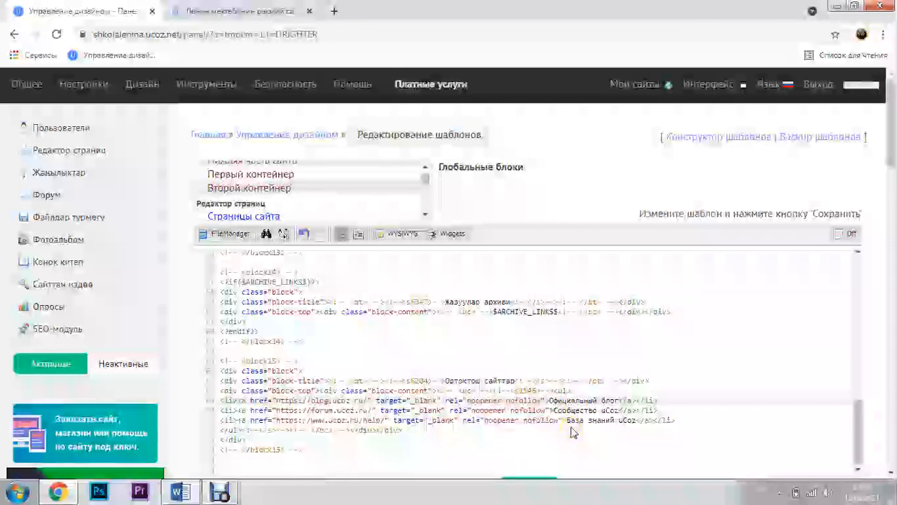
key("ctrl+shift+Right")
key("ctrl+shift+Right")
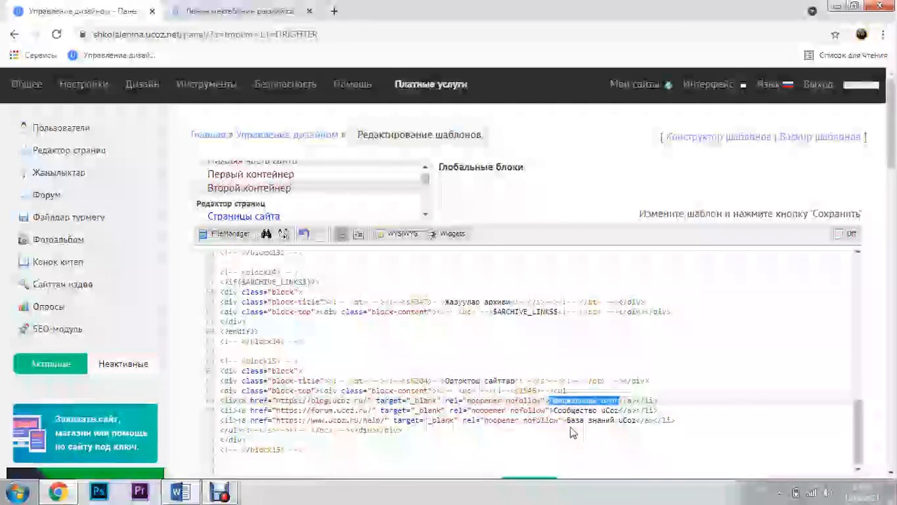
type("Официалд")
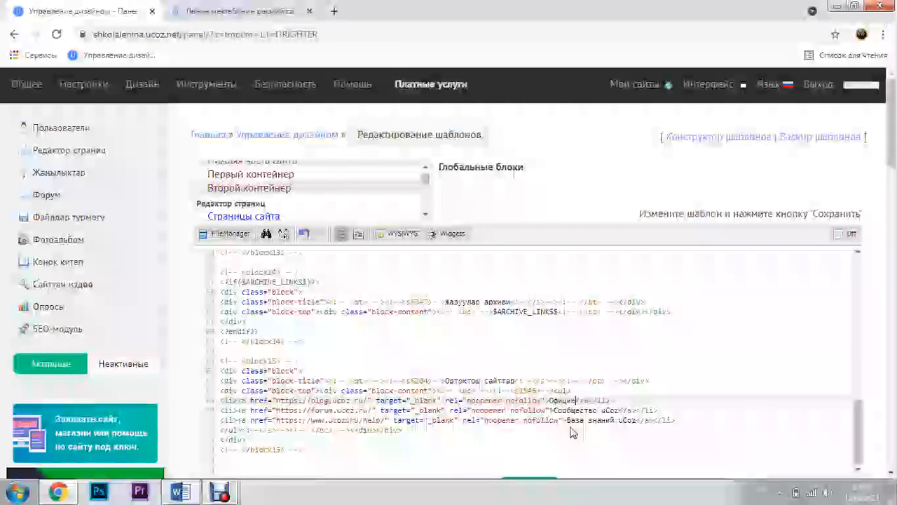
type("уу блог")
Change the block15 link text "Сообщество uCoz" to "uCoz жамааты"
left_click(554, 411)
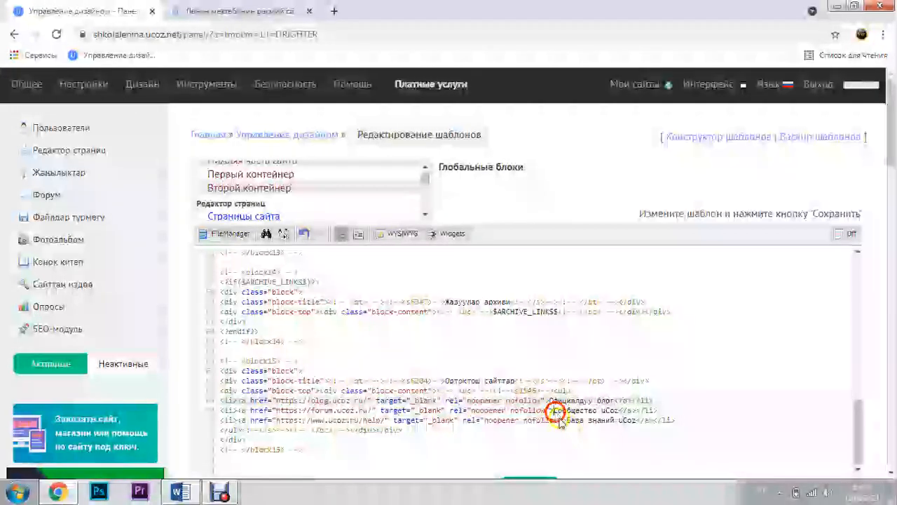
key("ctrl+shift+Right")
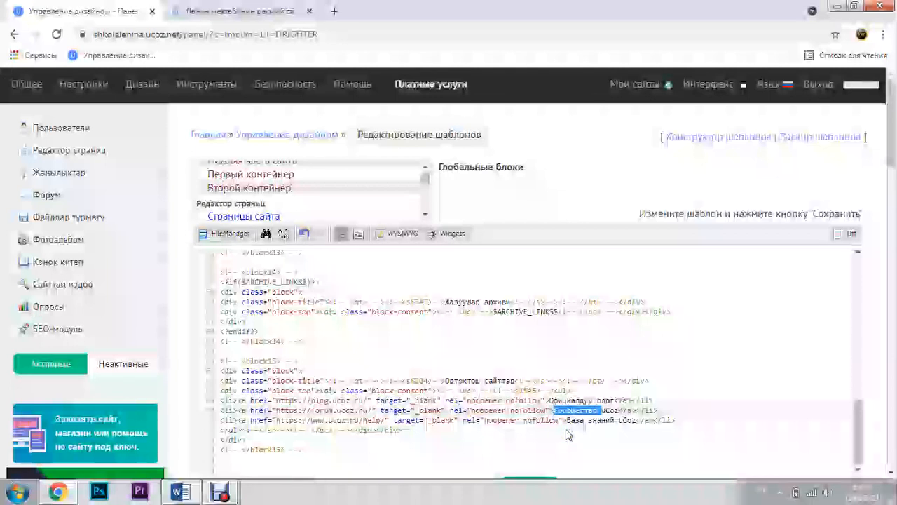
key("BackSpace")
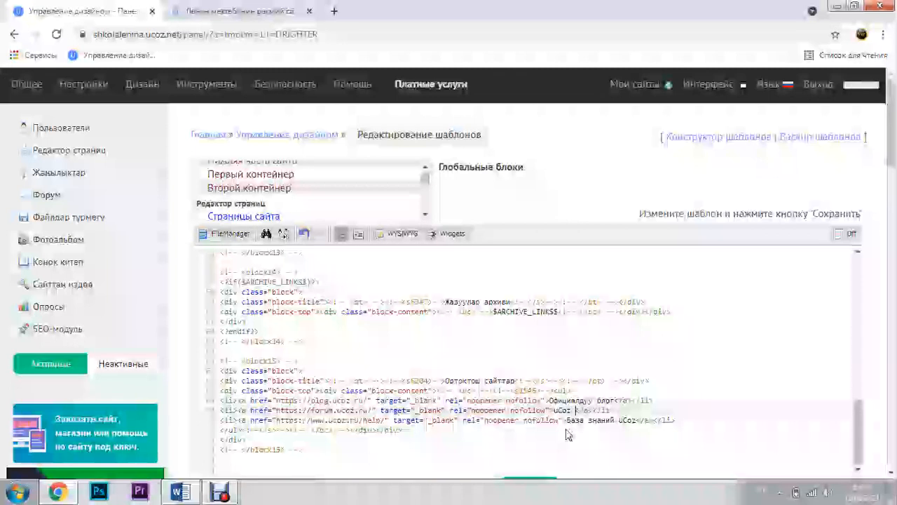
type("жамааты")
Change the block15 link text "База знаний uCoz" to "uCoz билимдер базасы"
left_click(566, 422)
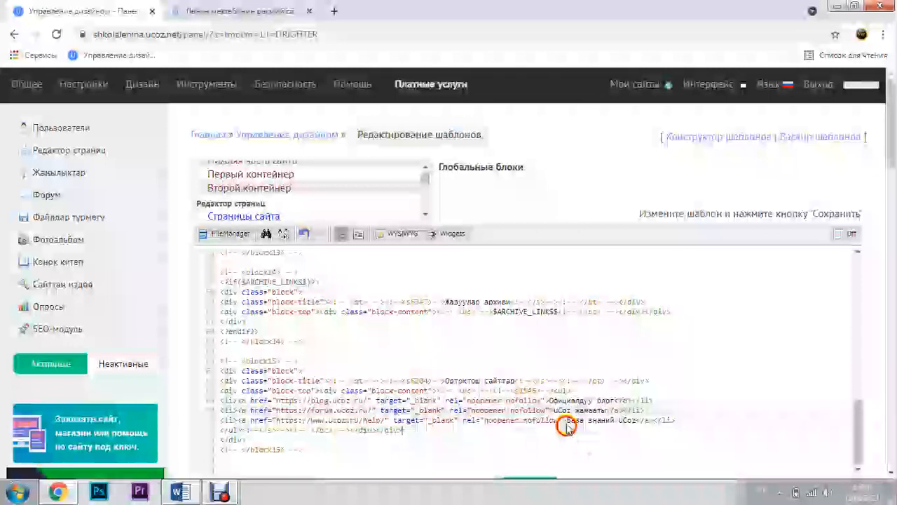
key("ctrl+shift+Right")
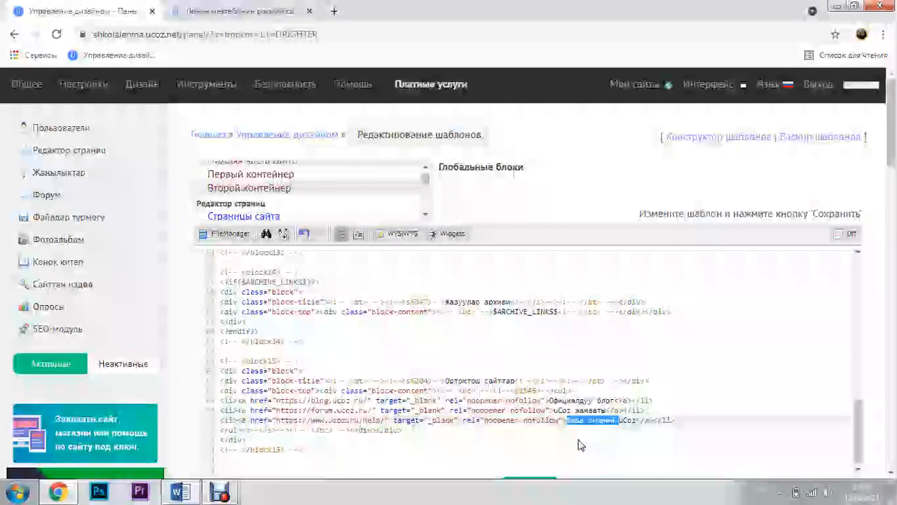
key("BackSpace")
key("Right")
key("Right")
key("Right")
key("Right")
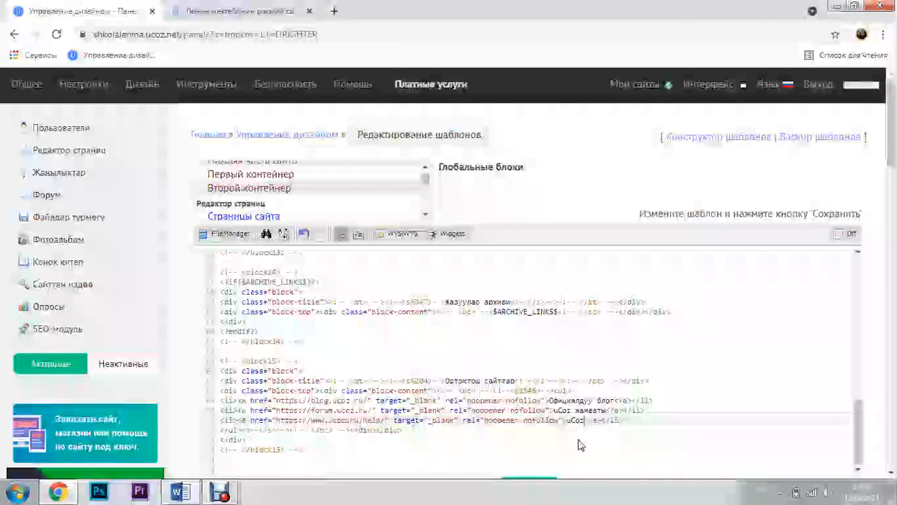
type("билимдер ")
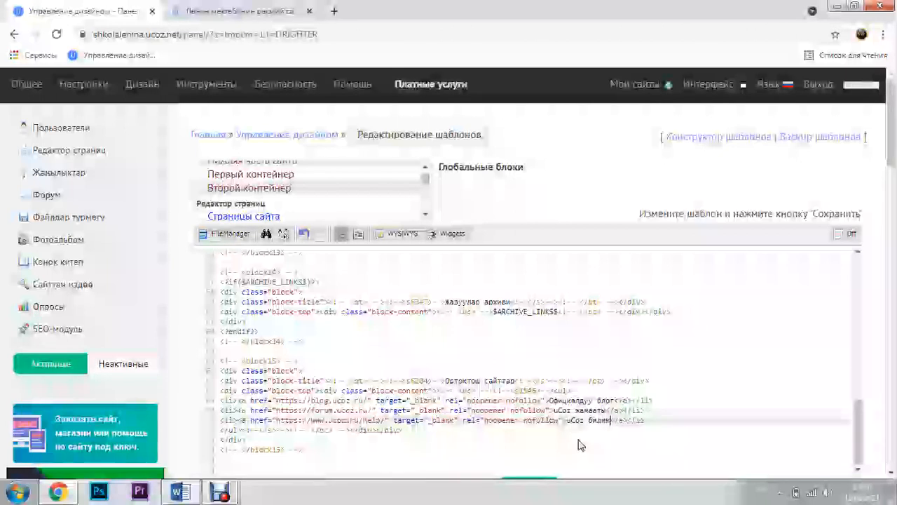
type("базасы")
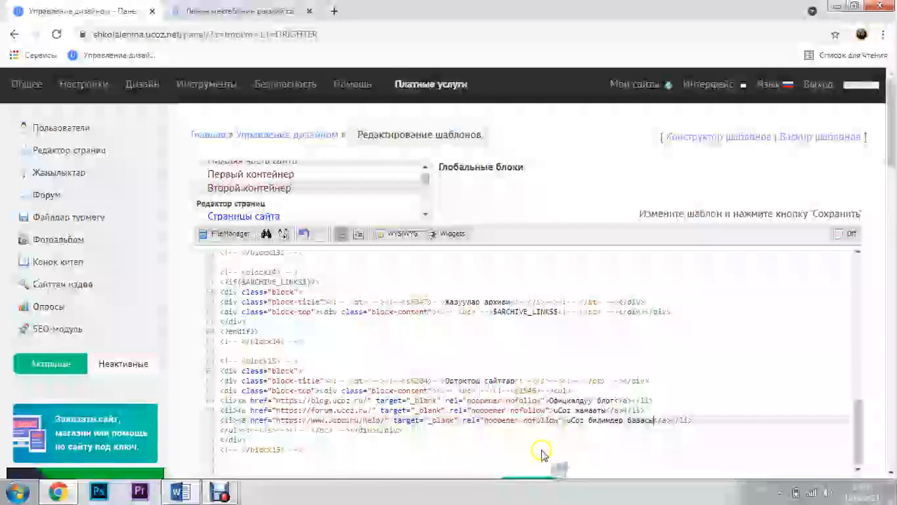
Save the edited "Второй контейнер" template
scroll(543, 455, "down", 1)
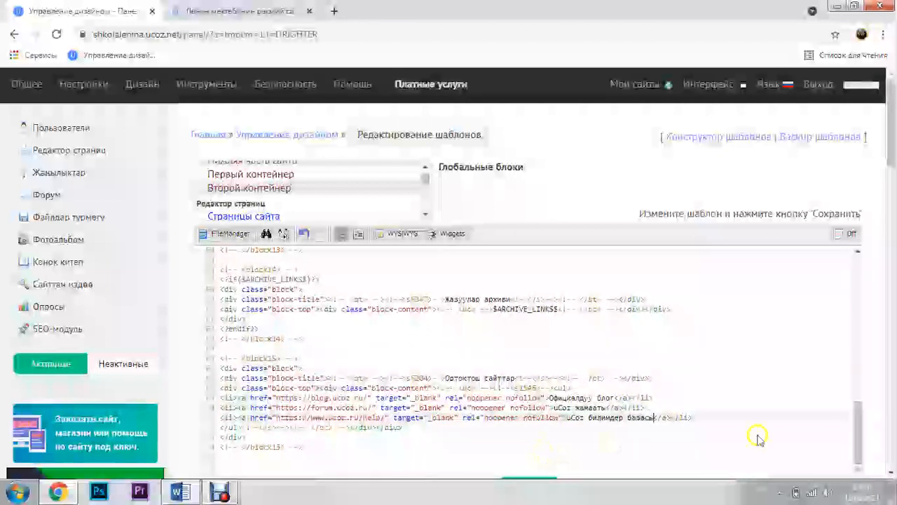
scroll(737, 406, "down", 1)
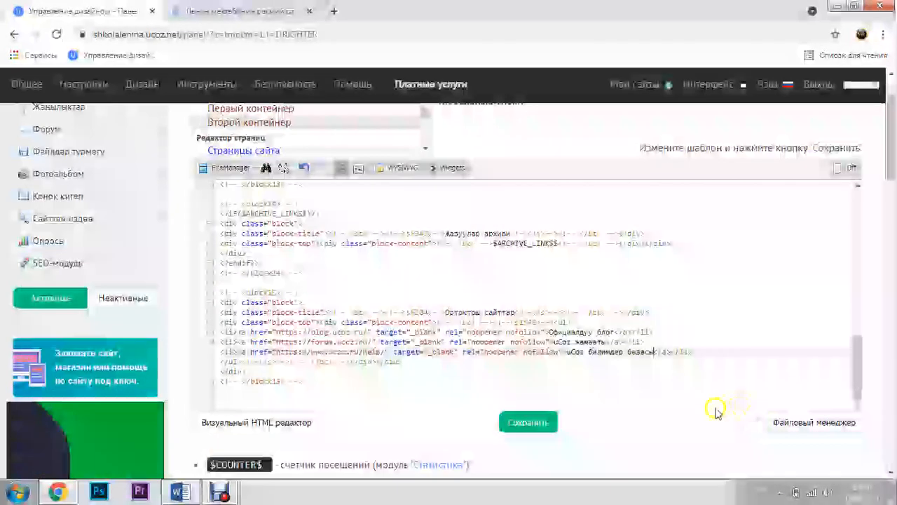
left_click(513, 422)
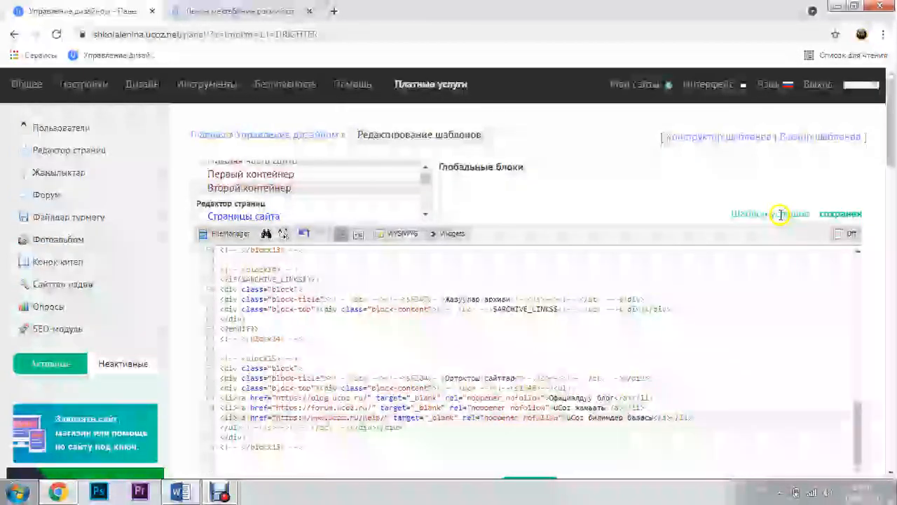
Reload the school site and examine the translated side block titles, links and footer, then return to the template editor
left_click(210, 11)
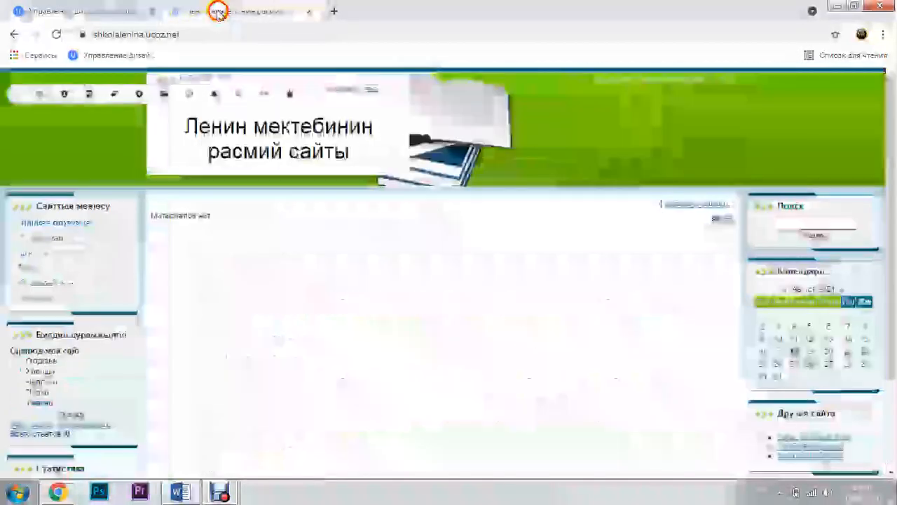
left_click(56, 34)
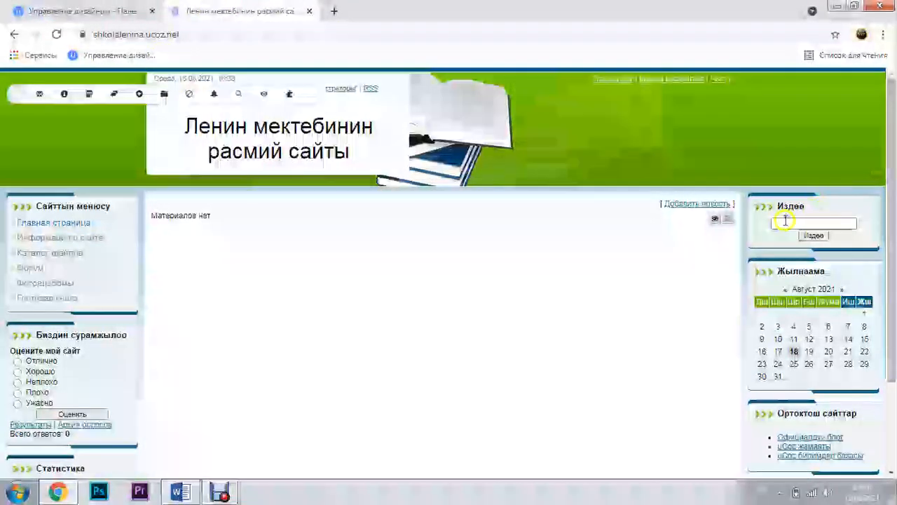
scroll(814, 294, "down", 1)
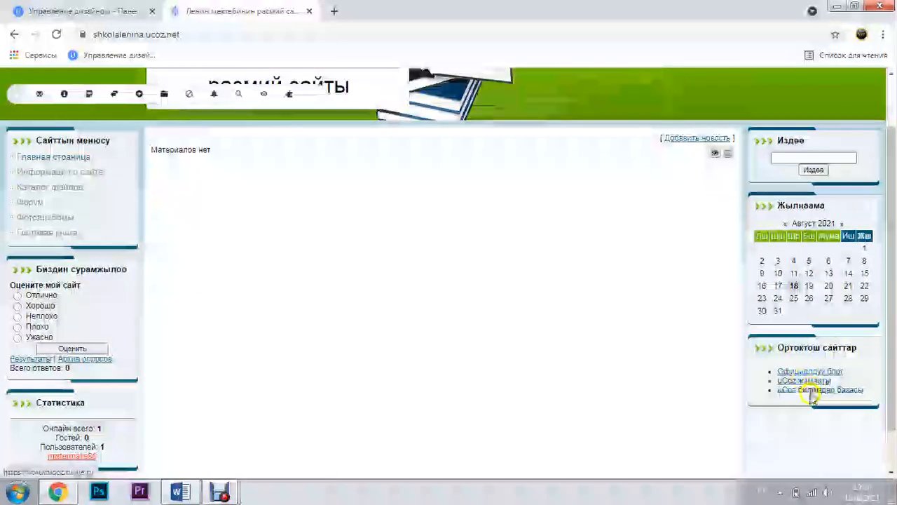
scroll(188, 295, "up", 1)
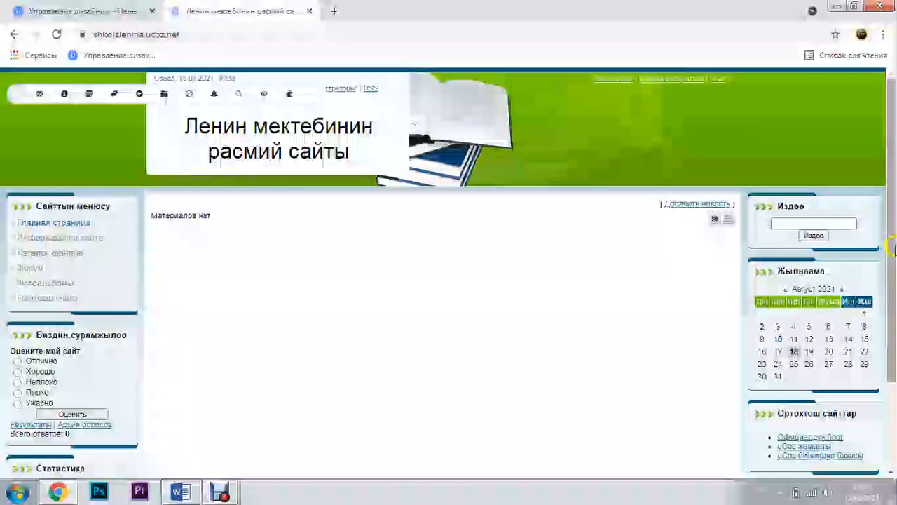
scroll(584, 357, "down", 2)
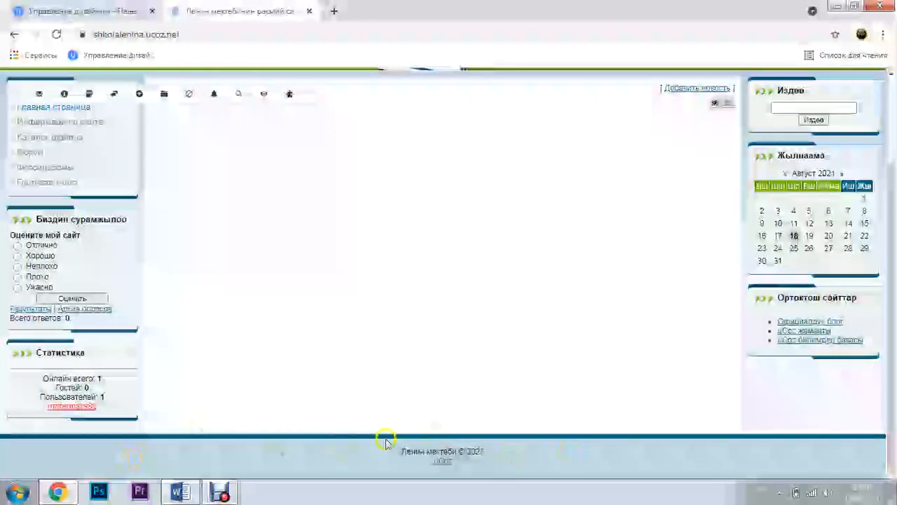
scroll(260, 336, "up", 2)
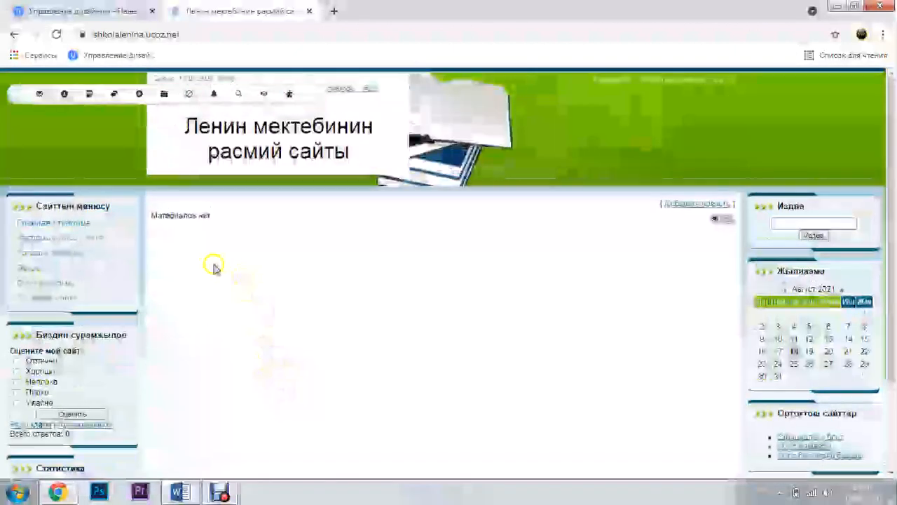
scroll(359, 295, "down", 2)
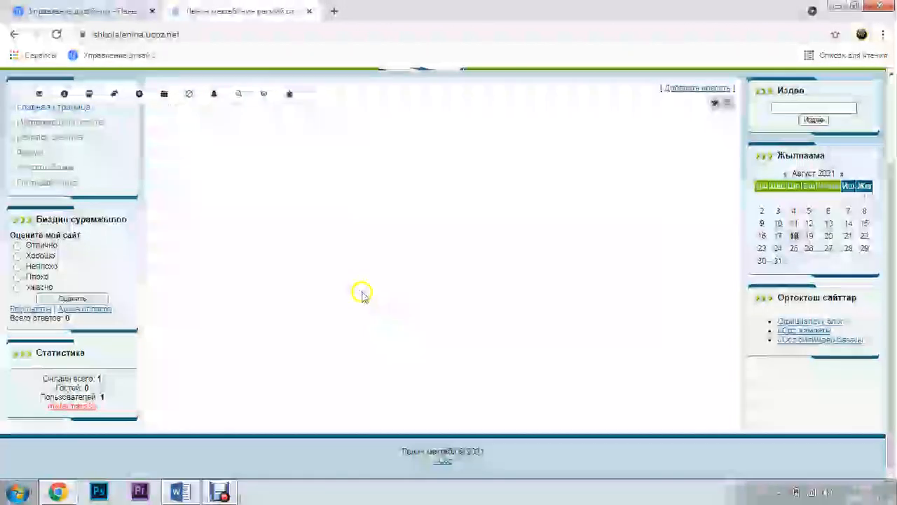
scroll(360, 296, "up", 2)
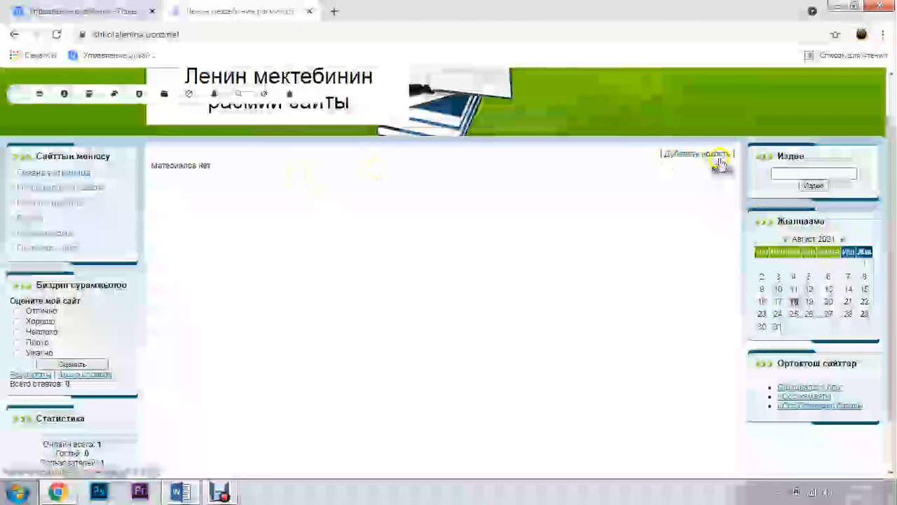
scroll(680, 289, "down", 1)
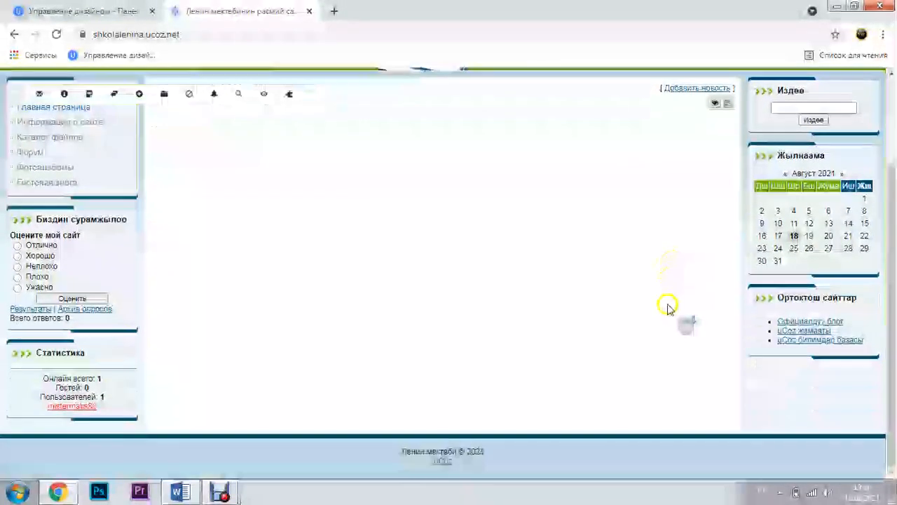
scroll(456, 384, "up", 2)
left_click(28, 10)
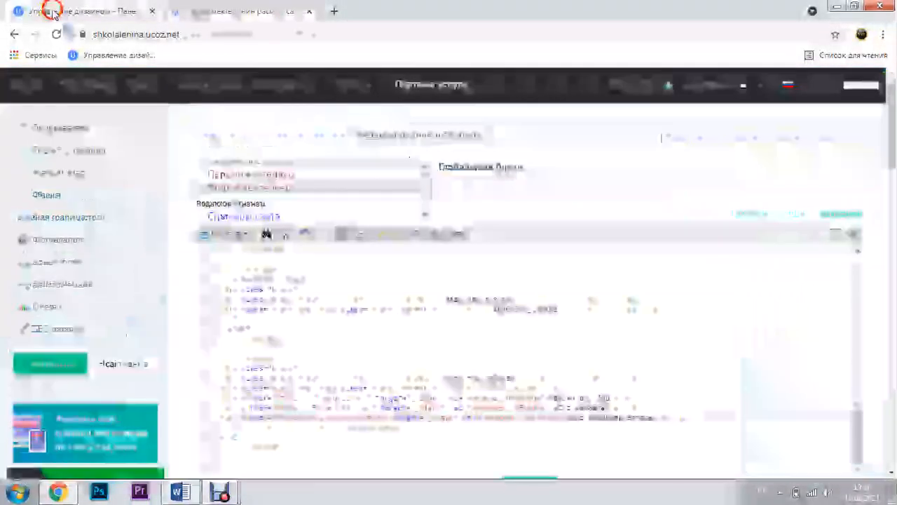
Open the "Страница поиска" template of the "Сайттан издөө" module for editing
scroll(280, 204, "down", 1)
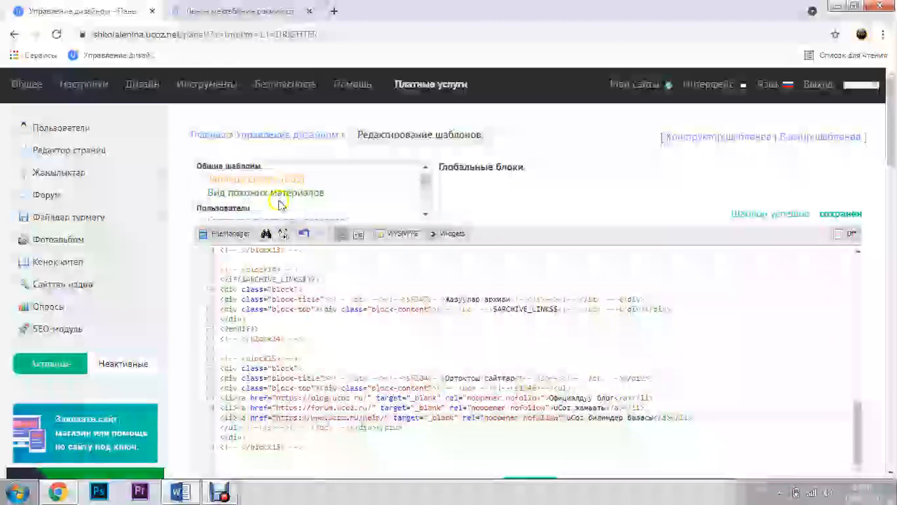
left_click(425, 214)
left_click(425, 214)
left_click(425, 212)
left_click(425, 212)
left_click(425, 213)
left_click(424, 213)
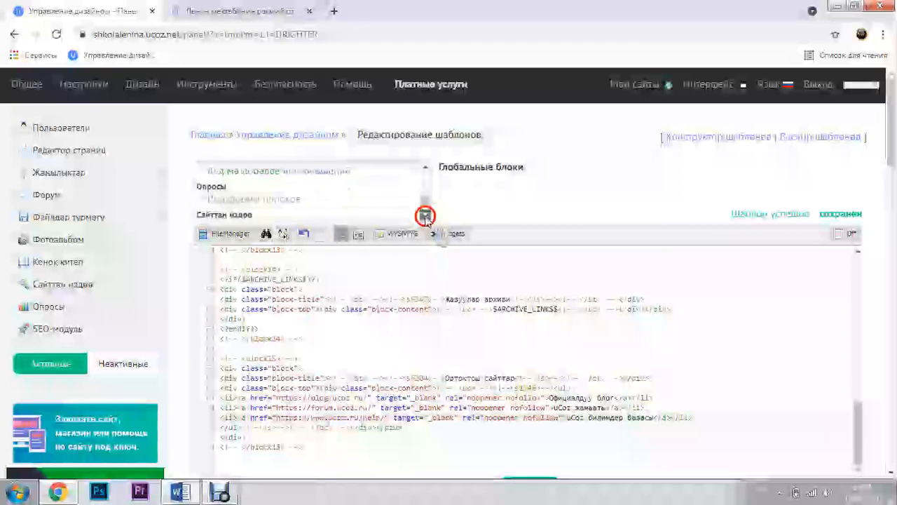
left_click_drag(425, 203, 425, 194)
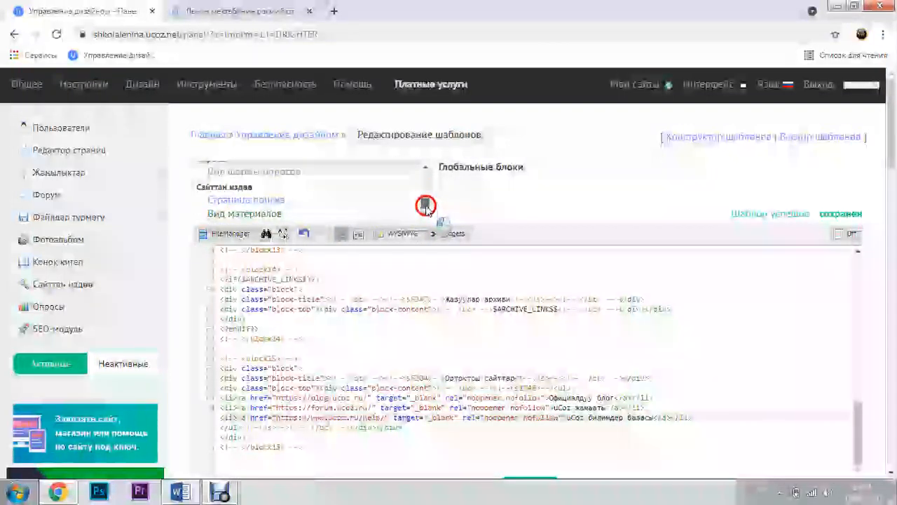
left_click(275, 200)
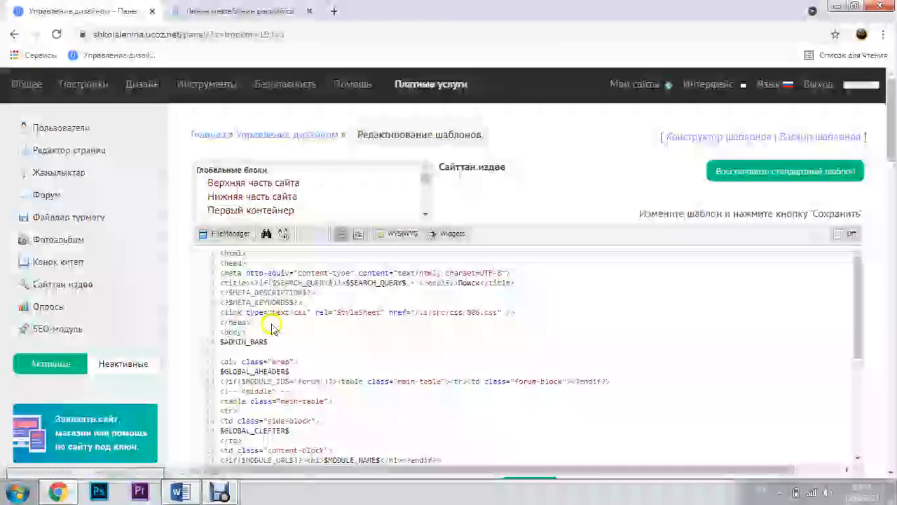
Look through the search page template's code for Russian texts that need translation
scroll(301, 326, "down", 10)
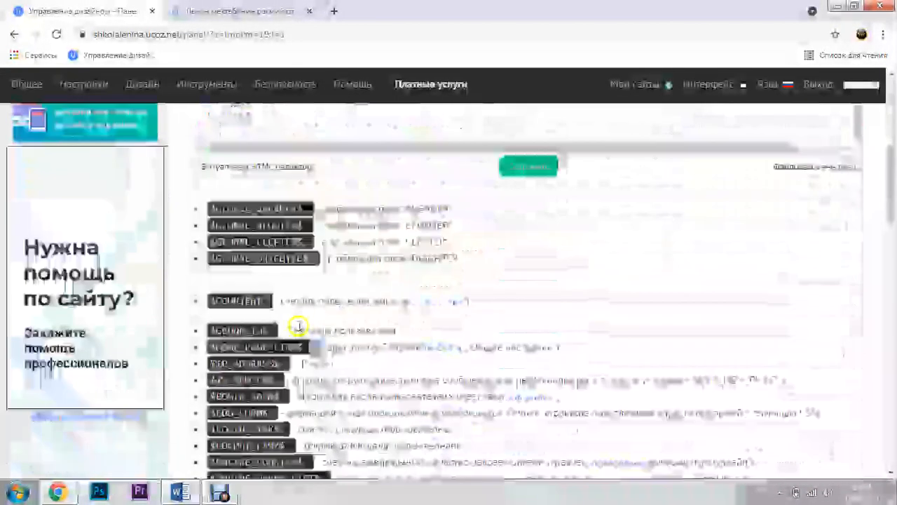
scroll(295, 305, "up", 5)
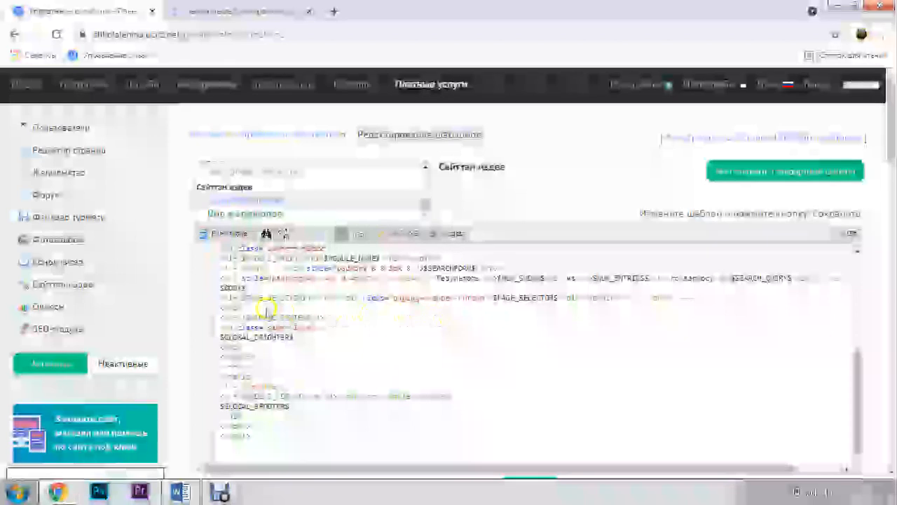
scroll(354, 371, "up", 4)
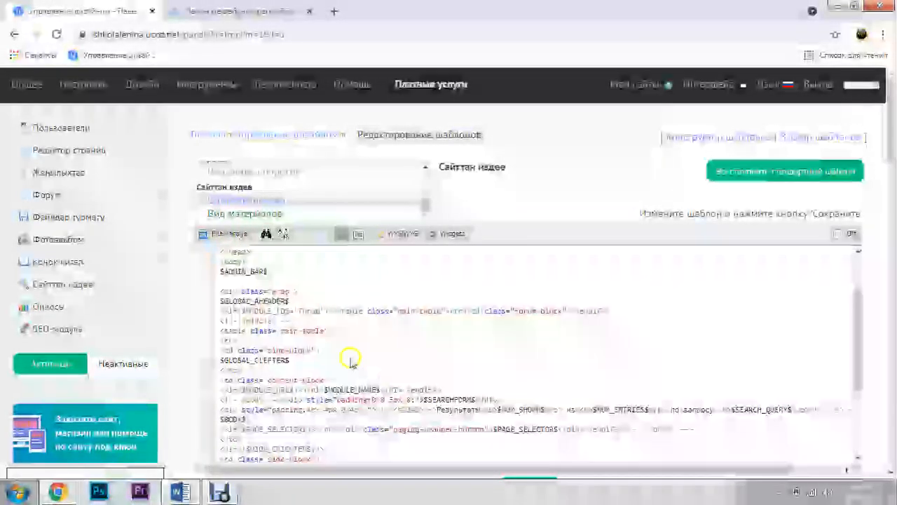
scroll(350, 359, "up", 3)
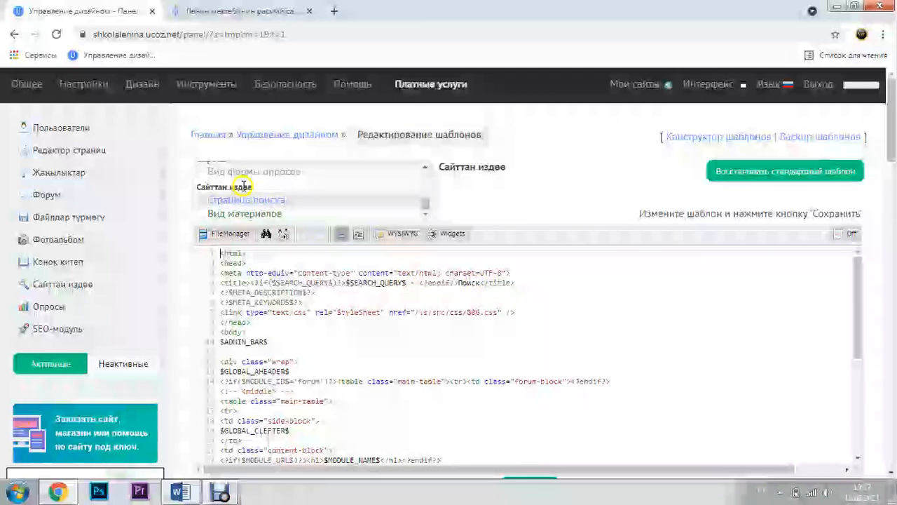
Open the "Страницы сайта" template of "Редактор страниц" and check its code for Russian texts
scroll(234, 189, "down", 3)
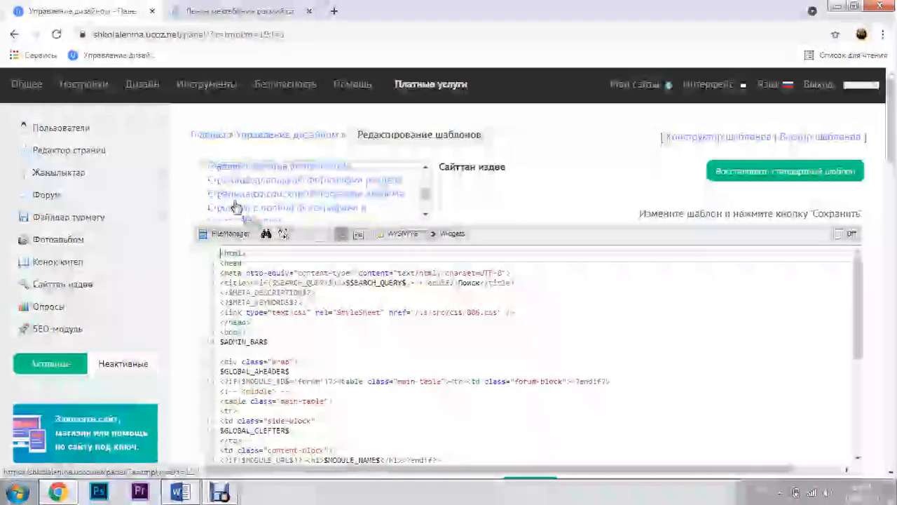
scroll(238, 186, "down", 3)
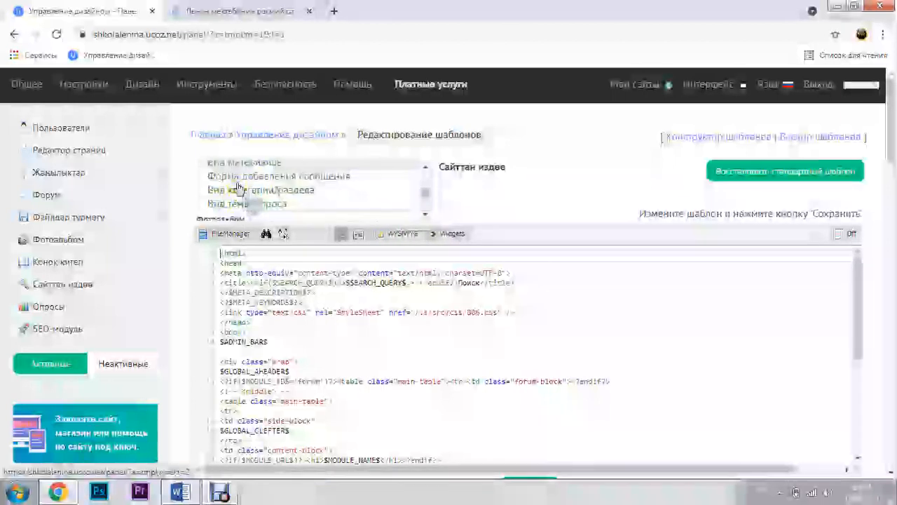
scroll(270, 186, "down", 5)
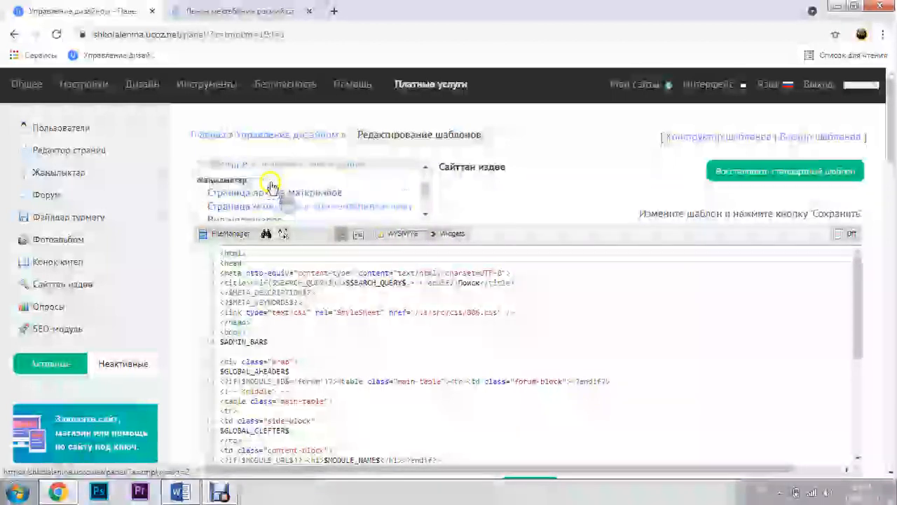
scroll(273, 188, "up", 4)
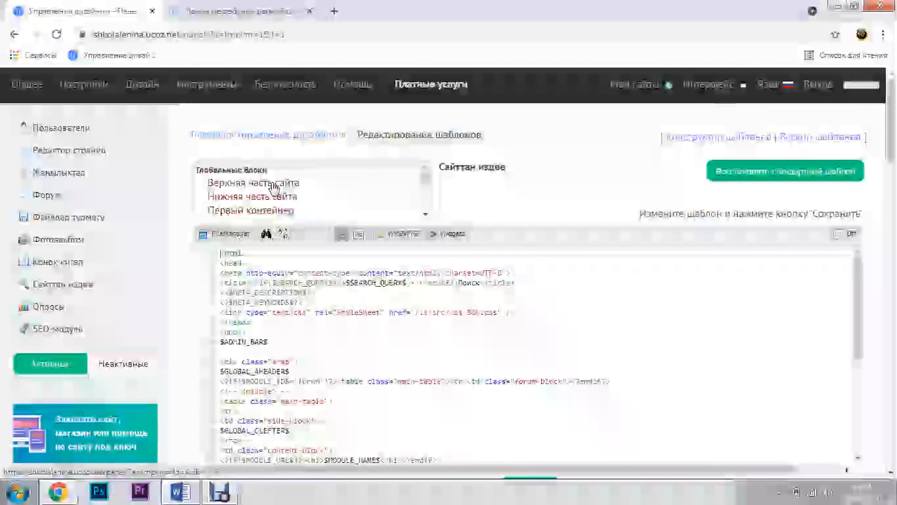
scroll(272, 183, "up", 3)
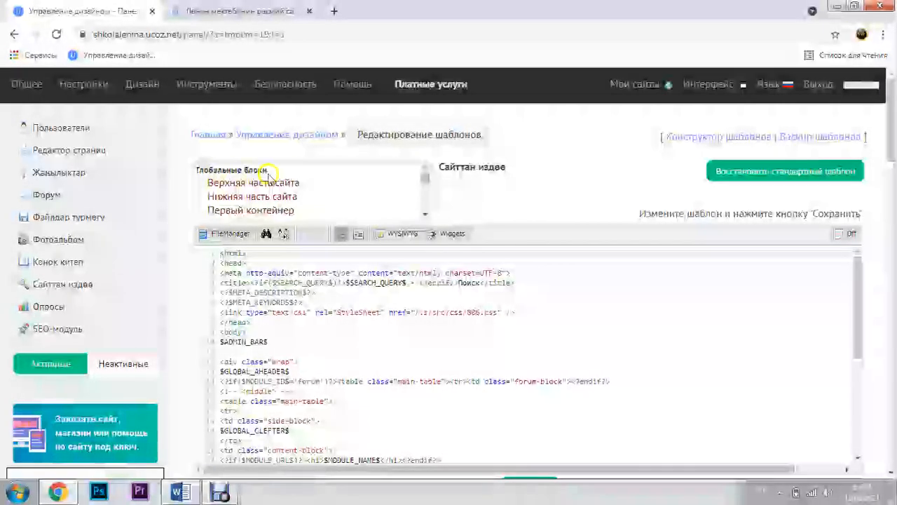
scroll(254, 184, "down", 5)
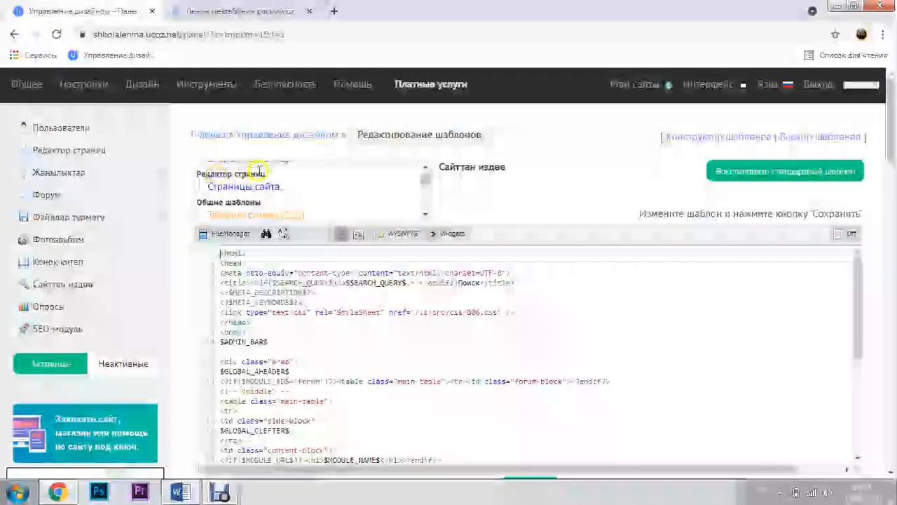
left_click(238, 188)
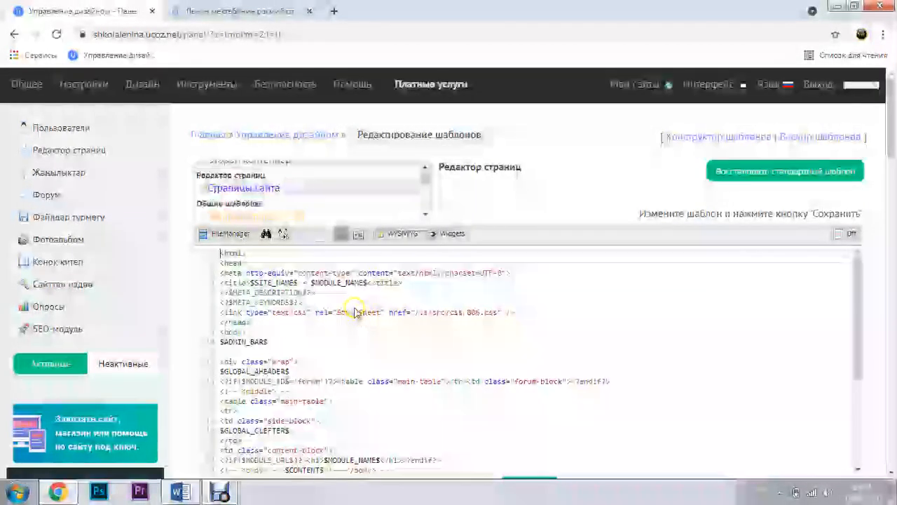
left_click_drag(863, 298, 854, 281)
scroll(252, 181, "down", 3)
scroll(252, 181, "up", 3)
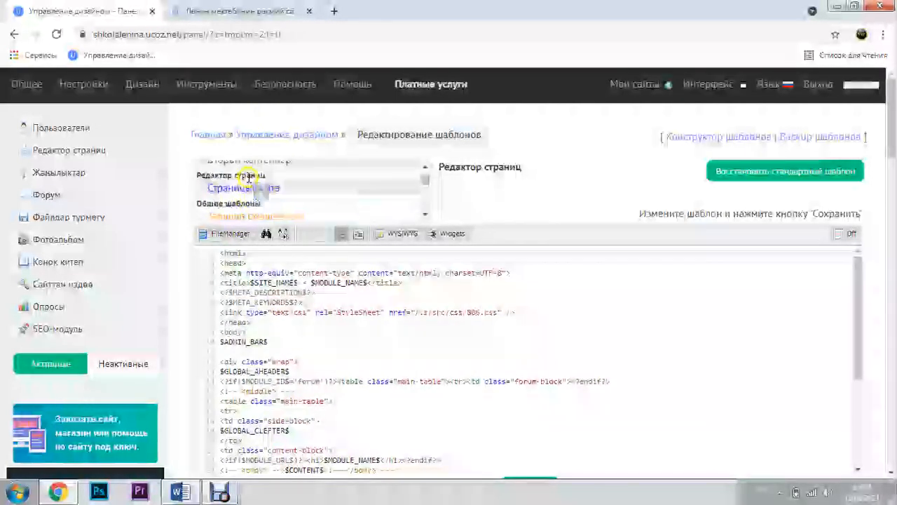
Open the CSS style sheet under "Общие шаблоны" and look through its rules as far as the forum styles
left_click(425, 213)
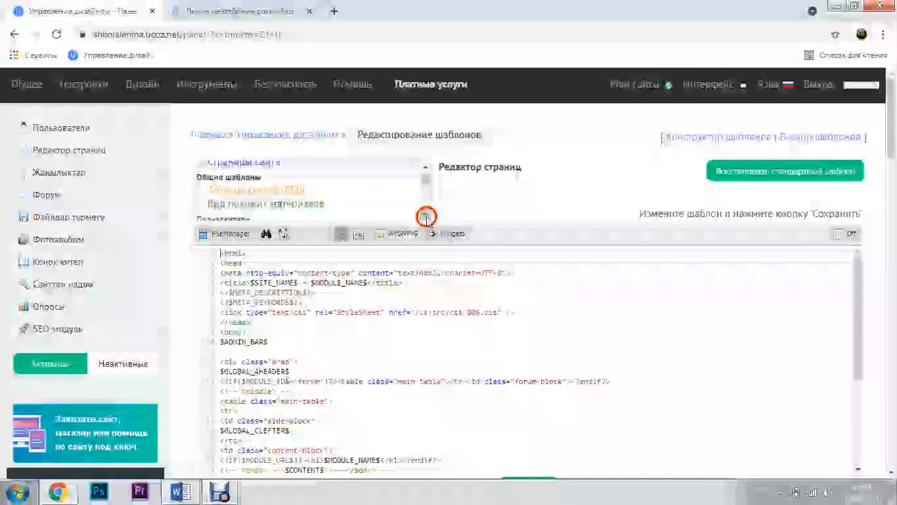
left_click(270, 195)
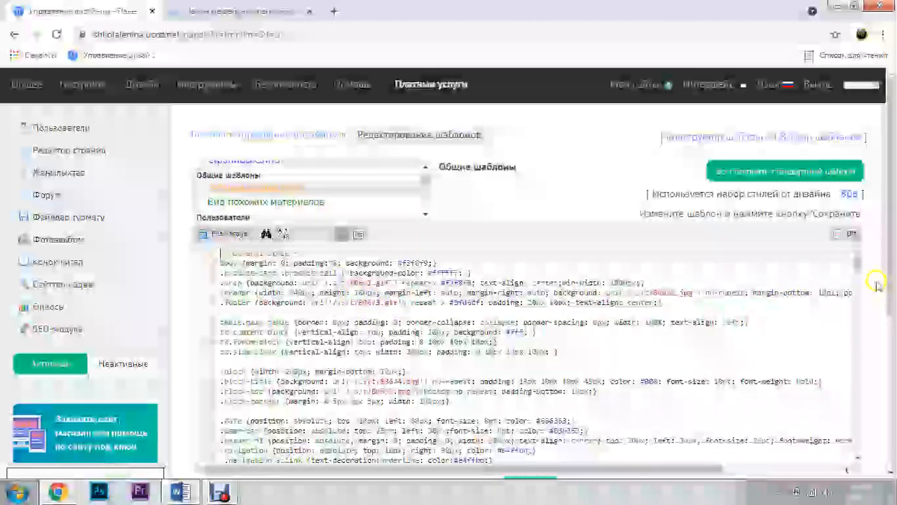
scroll(719, 326, "down", 2)
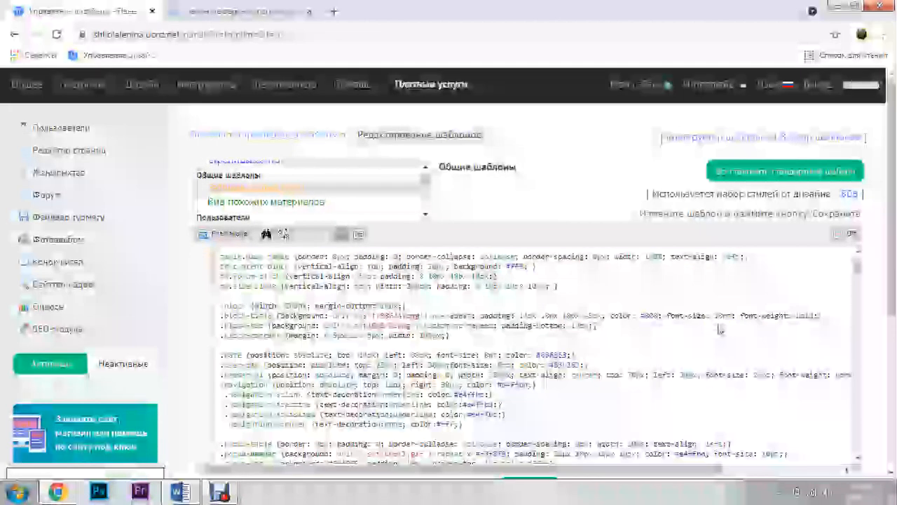
left_click_drag(861, 272, 891, 398)
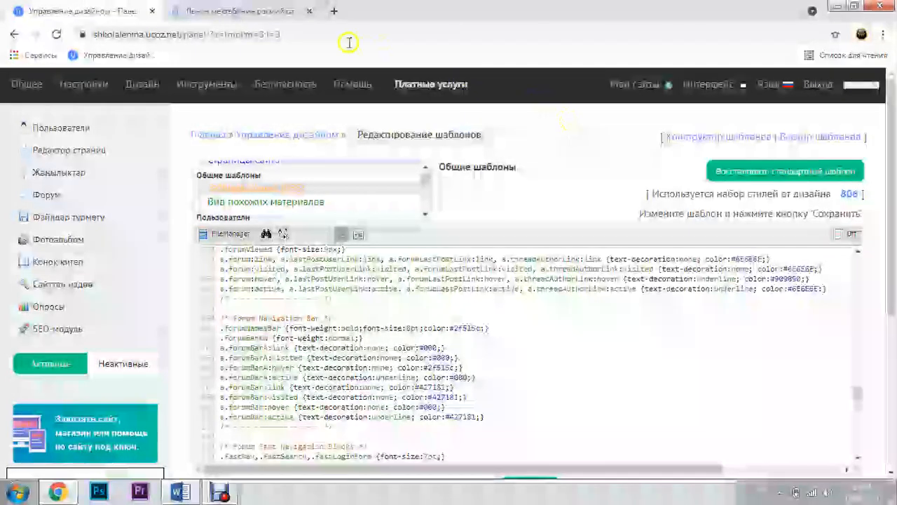
View the school site's home page for comparison, return to the template editor and examine the remaining CSS rules
left_click(241, 11)
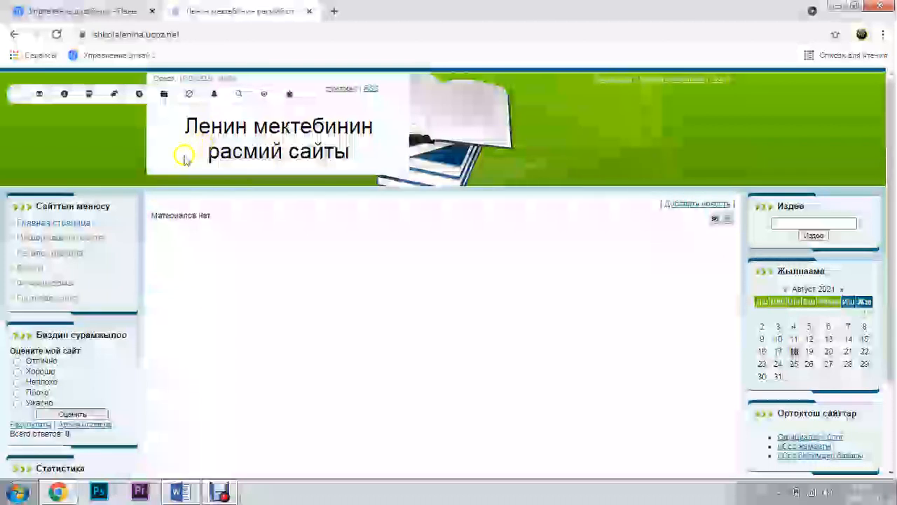
left_click(87, 10)
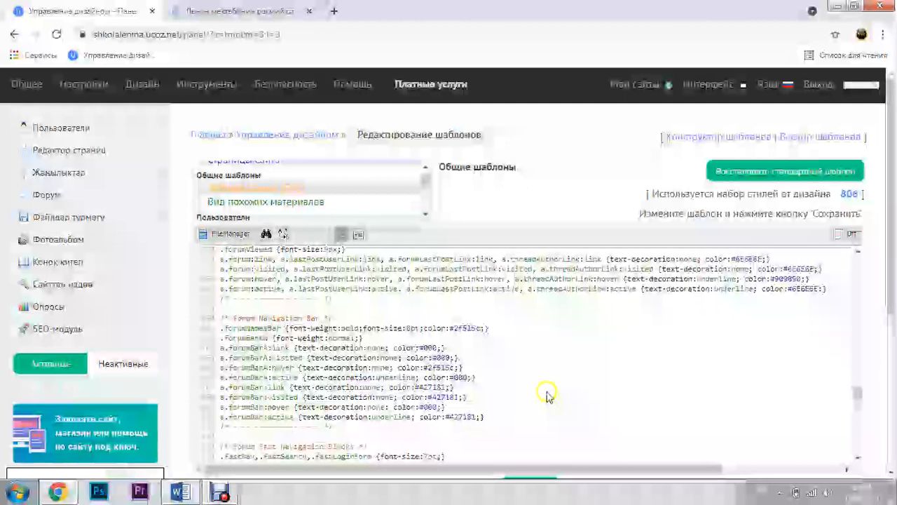
scroll(858, 395, "down", 2)
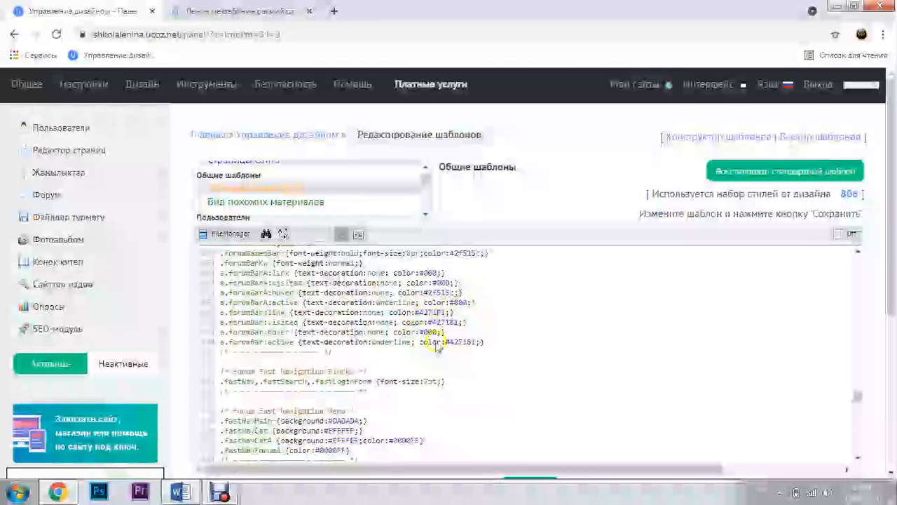
left_click_drag(864, 397, 868, 468)
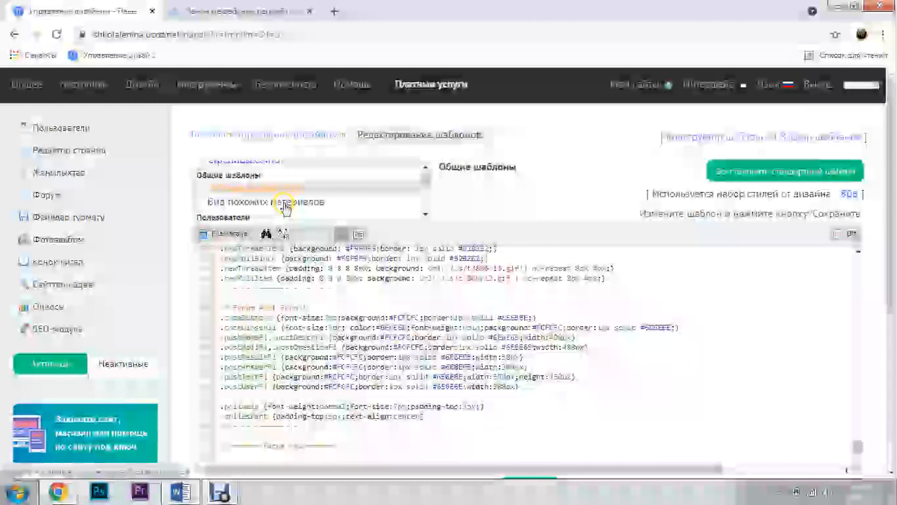
Check the "Вид похожих материалов" template and open the "Страница входа пользователей" template under "Пользователи"
left_click(234, 203)
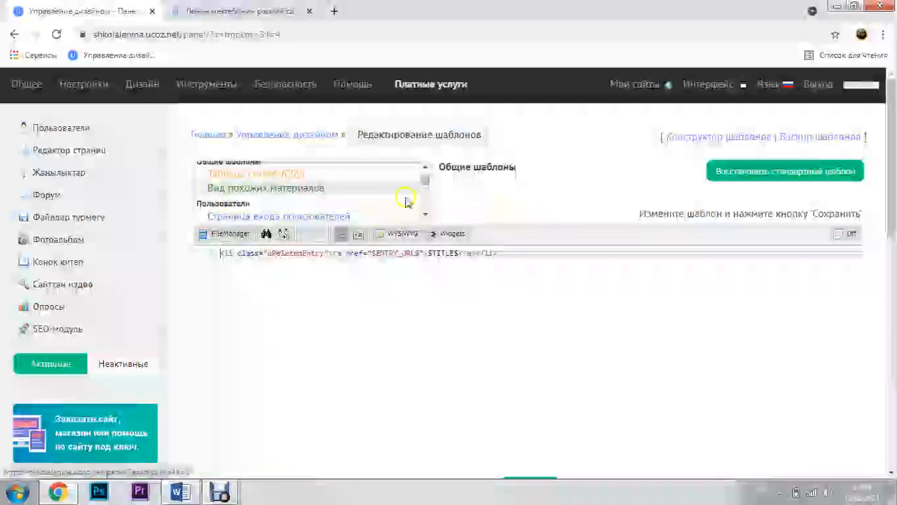
left_click(425, 167)
left_click(425, 167)
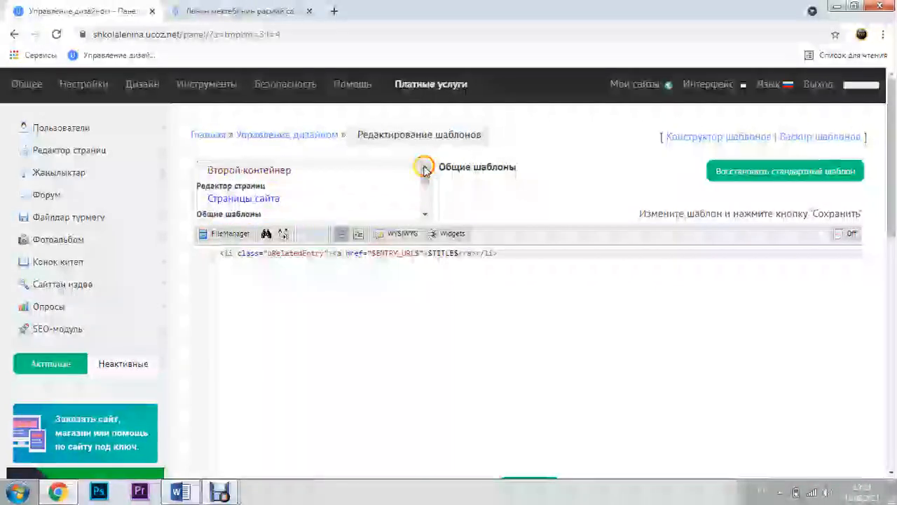
left_click(425, 214)
left_click(426, 215)
left_click(425, 215)
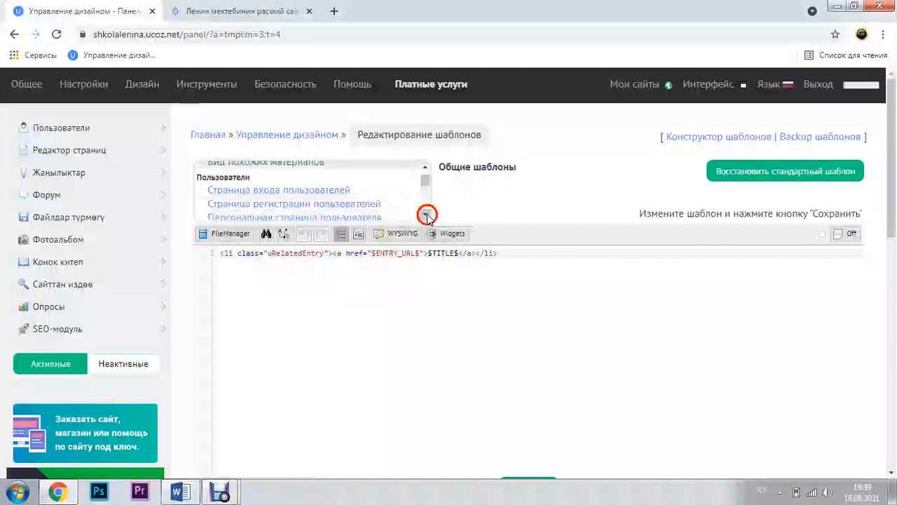
left_click(245, 194)
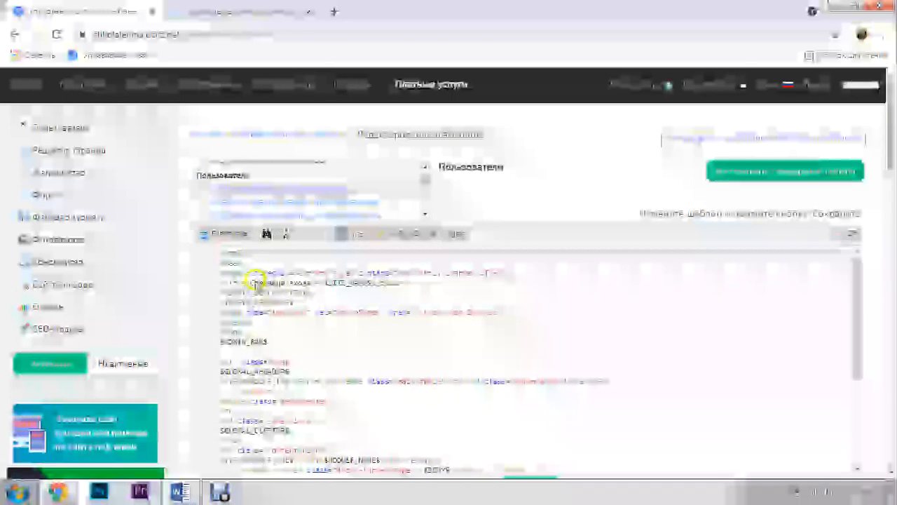
Examine the user login page template's code, including its title line and the variables listed below the editor
scroll(356, 345, "down", 2)
scroll(356, 346, "down", 3)
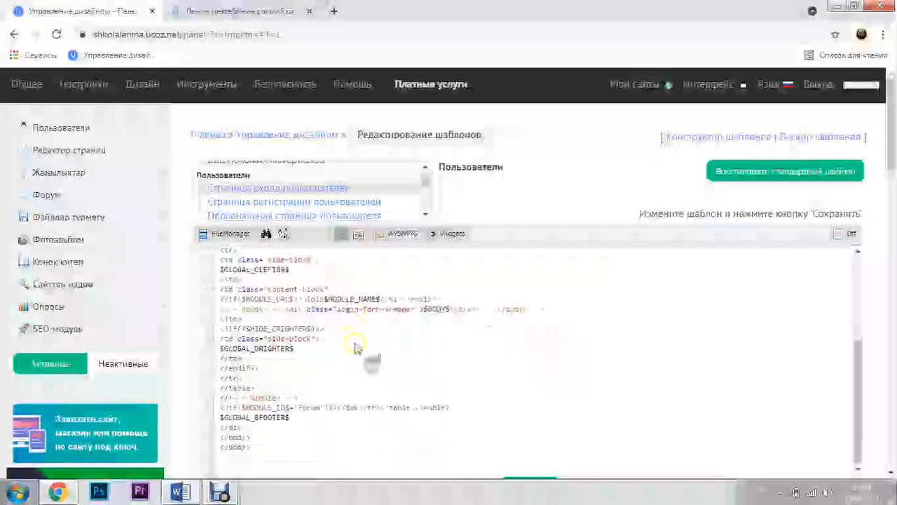
scroll(333, 350, "down", 8)
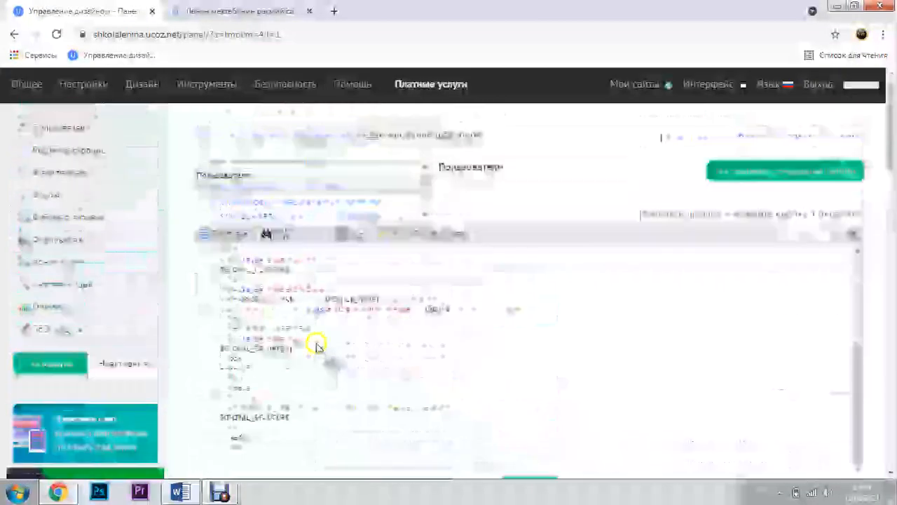
scroll(317, 348, "up", 3)
left_click(307, 330)
left_click(287, 307)
left_click(247, 284)
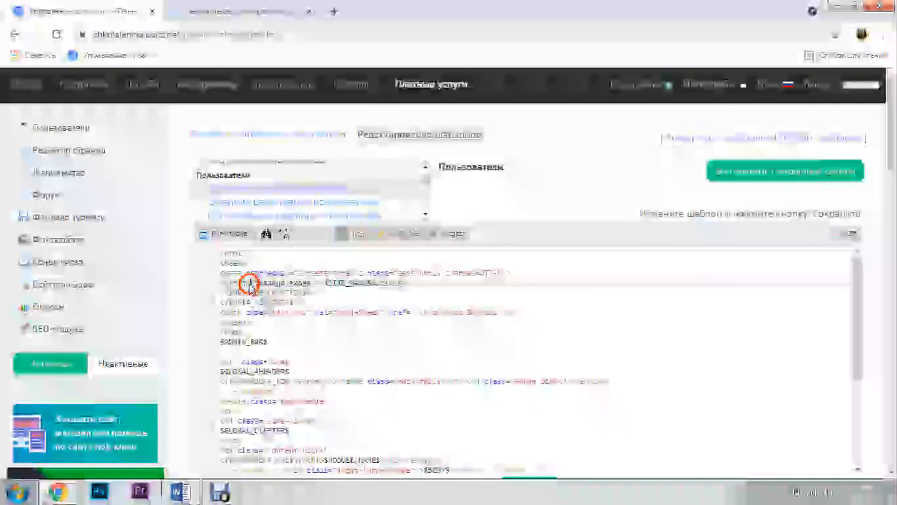
scroll(312, 319, "down", 5)
scroll(312, 319, "down", 4)
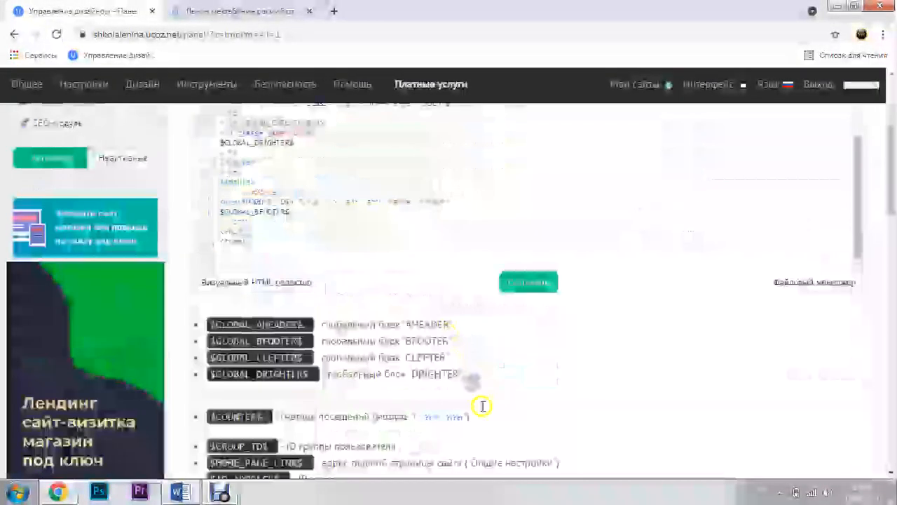
left_click(522, 245)
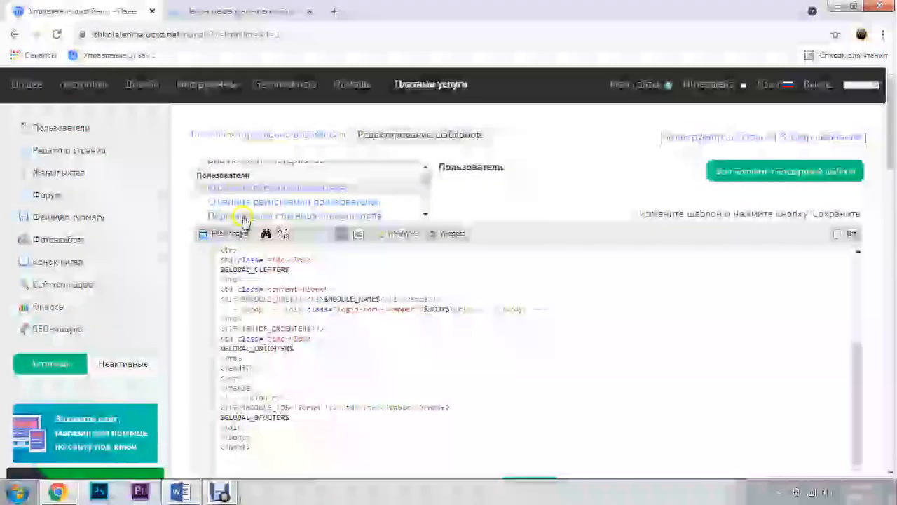
Check the code of the "Страница регистрации пользователей" template and open the "Личные сообщения (ЛС)" template
left_click(260, 203)
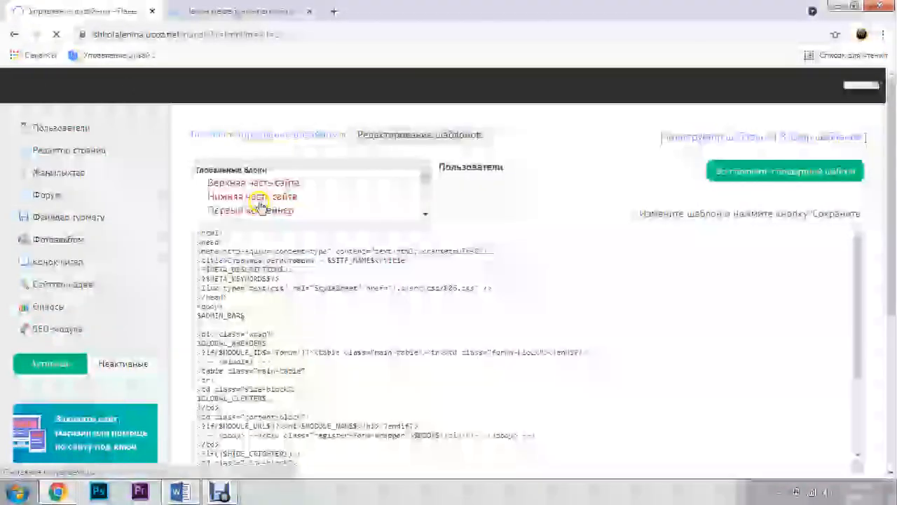
left_click_drag(856, 294, 821, 276)
left_click(232, 217)
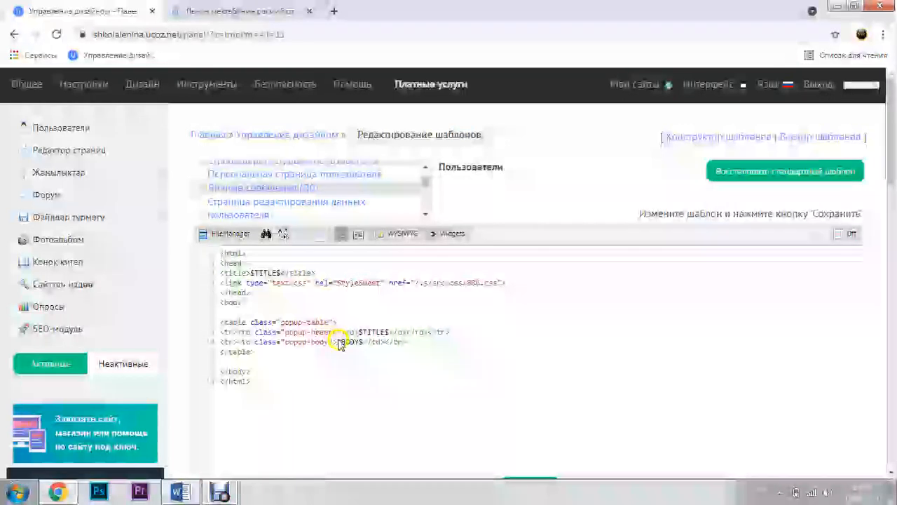
Check the code of the "Личные сообщения (ЛС)" template and look through the template list from "Жаңылыктар" back to "Глобальные блоки"
left_click(339, 344)
scroll(337, 343, "down", 3)
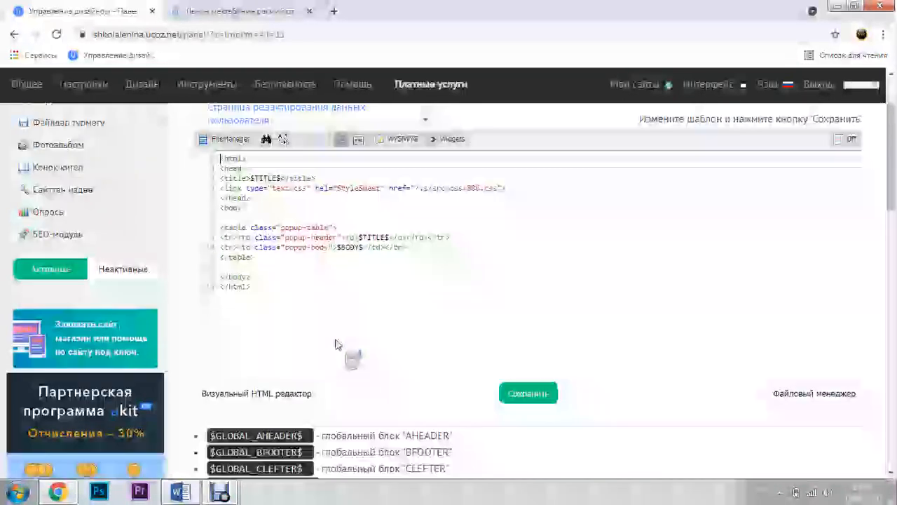
scroll(304, 235, "up", 3)
scroll(296, 211, "down", 1)
scroll(296, 210, "down", 6)
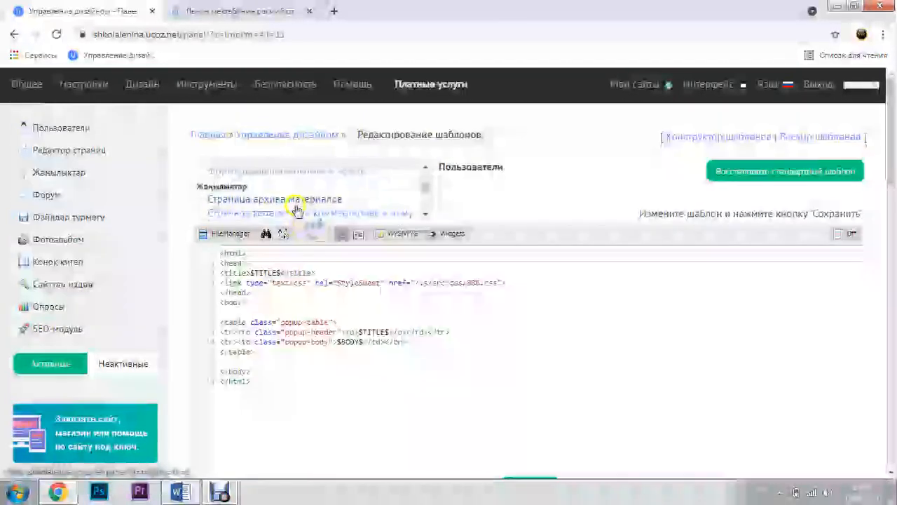
scroll(297, 208, "up", 8)
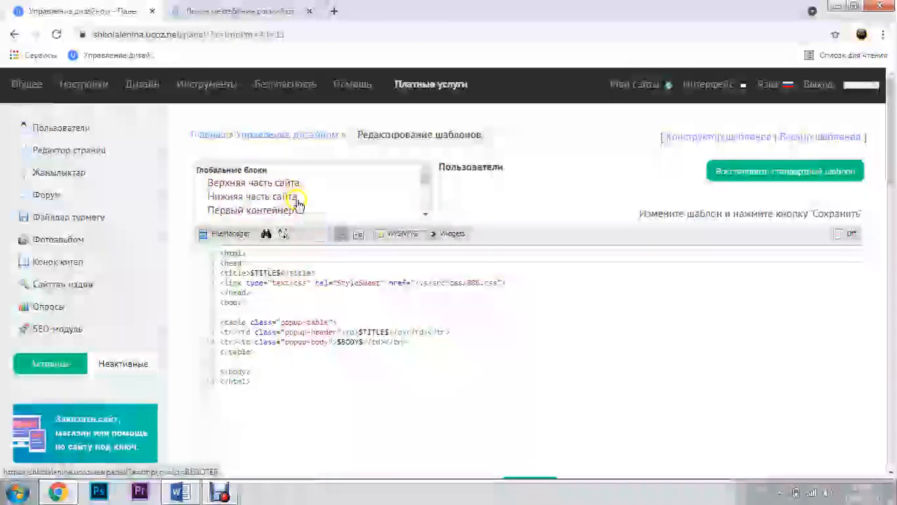
View the translated school site's home page once more and close its tab
left_click(234, 13)
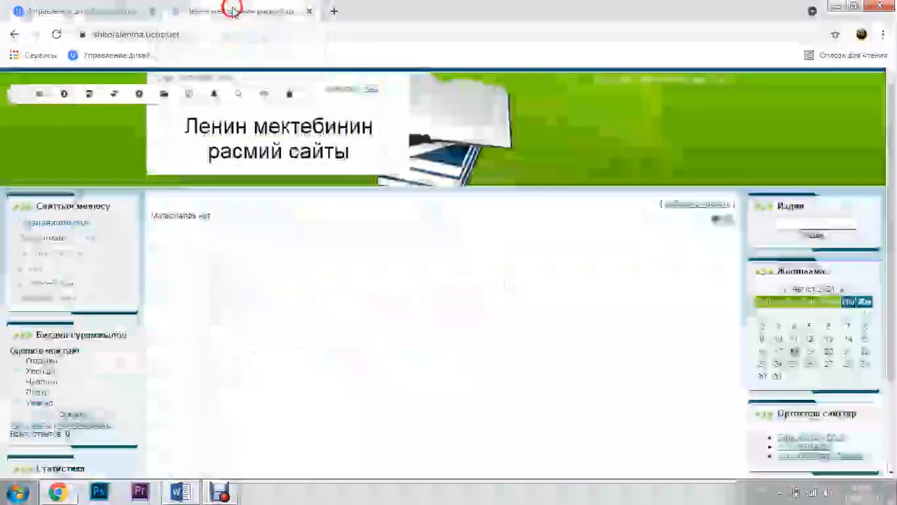
left_click(309, 11)
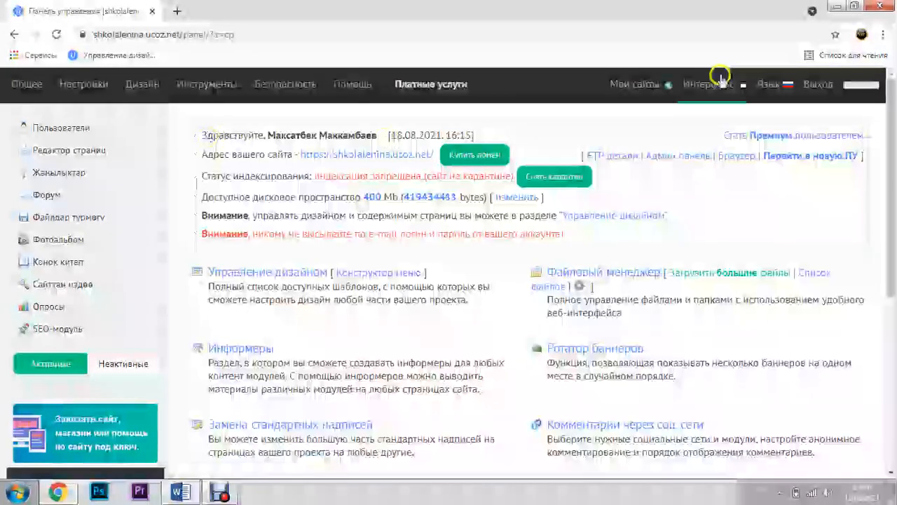
Log in to the hujamov.ucoz.net control panel, move its saved password to the Google account and close the welcome window
left_click(638, 85)
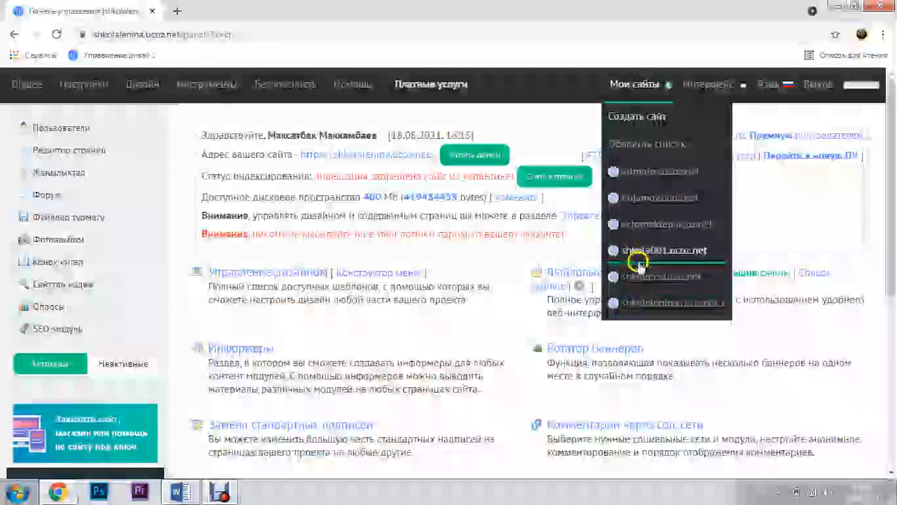
left_click(640, 201)
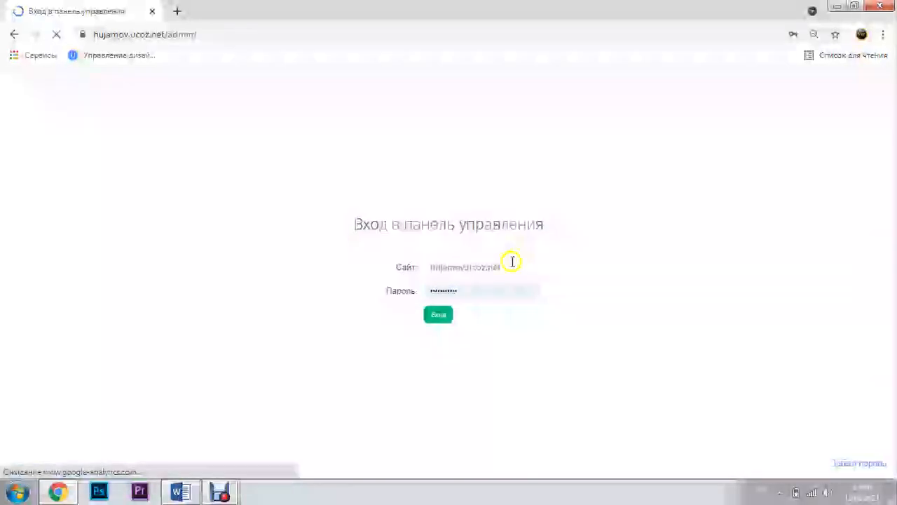
left_click(439, 315)
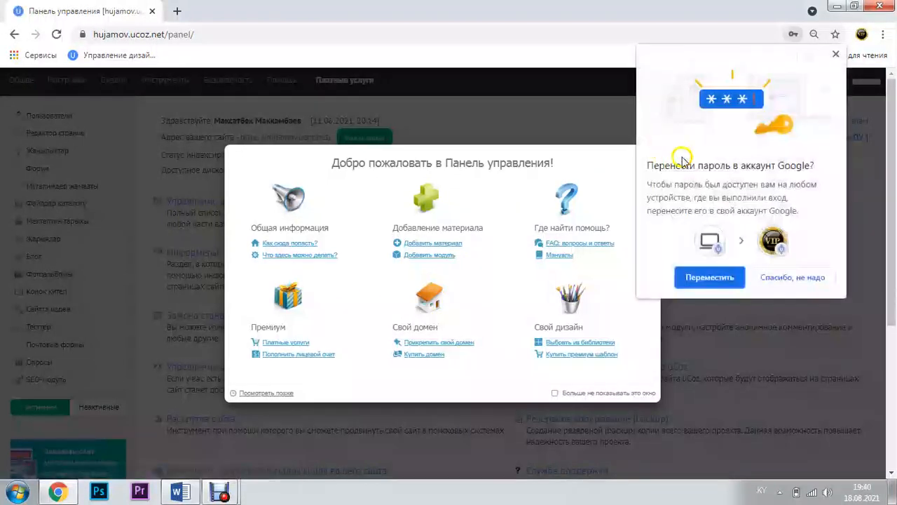
left_click(707, 278)
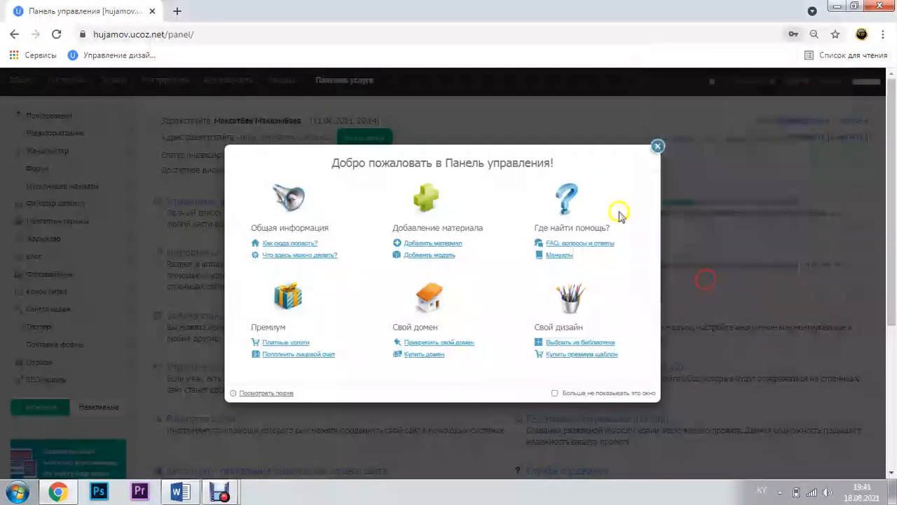
left_click(657, 148)
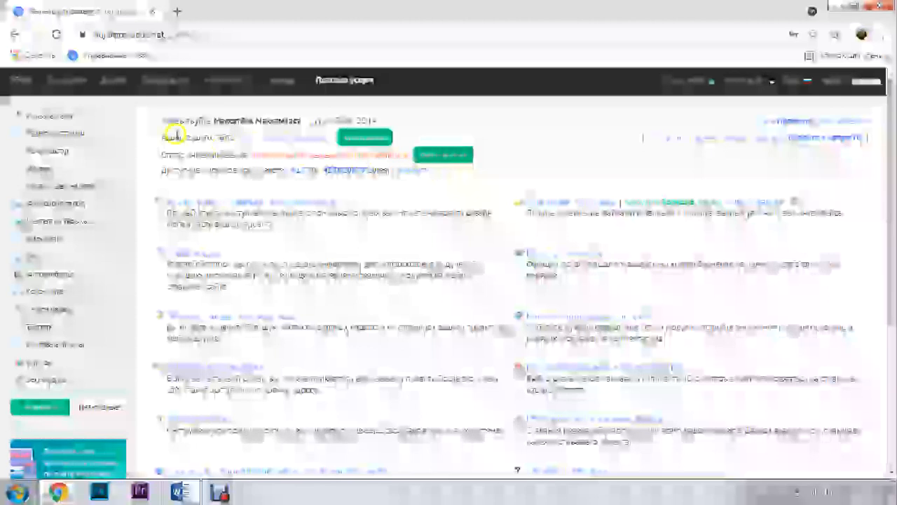
Open the hujamov.ucoz.net home page in a new tab and dismiss the translation offer
right_click(277, 135)
left_click(312, 145)
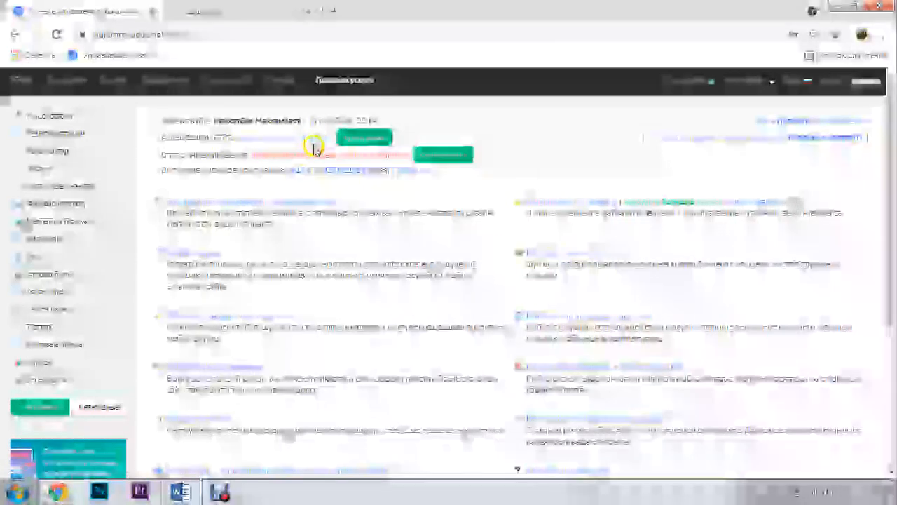
left_click(231, 10)
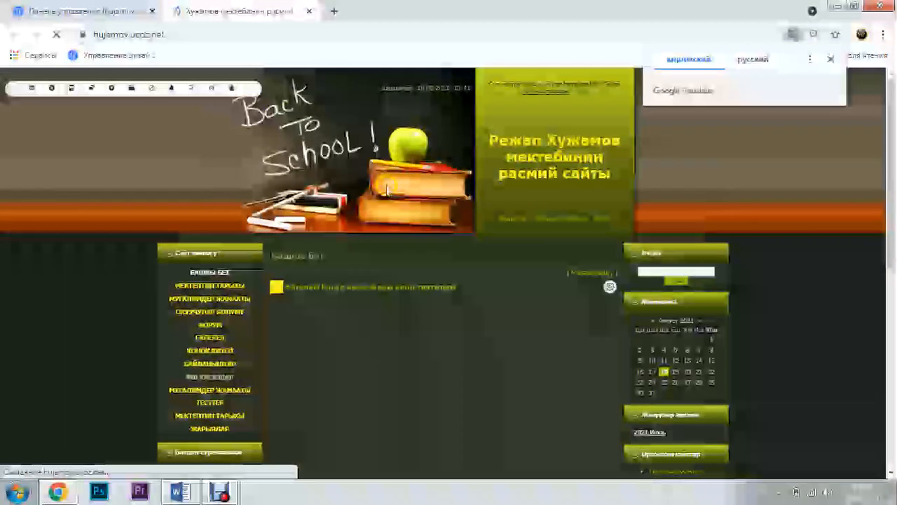
left_click(830, 58)
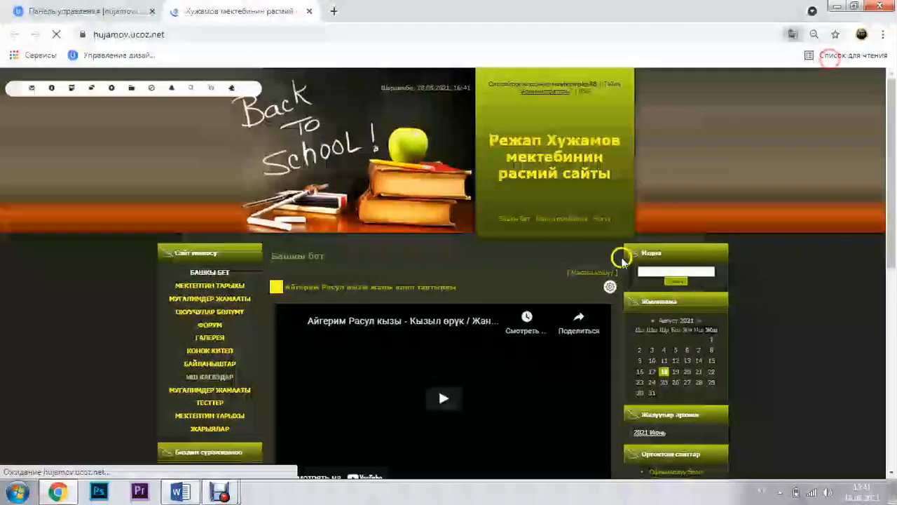
Examine the home page's posts, including the two embedded videos and the text of the last news item, and return to the first video
scroll(581, 263, "down", 1)
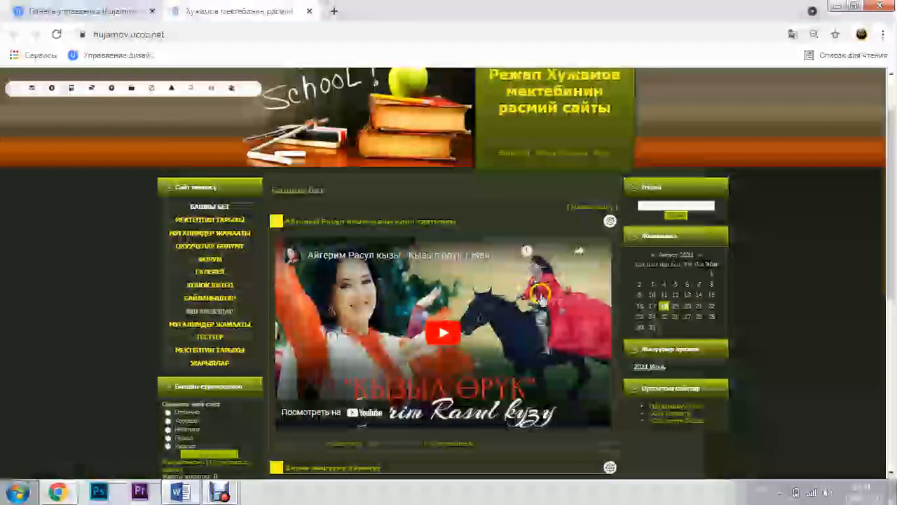
scroll(531, 260, "down", 1)
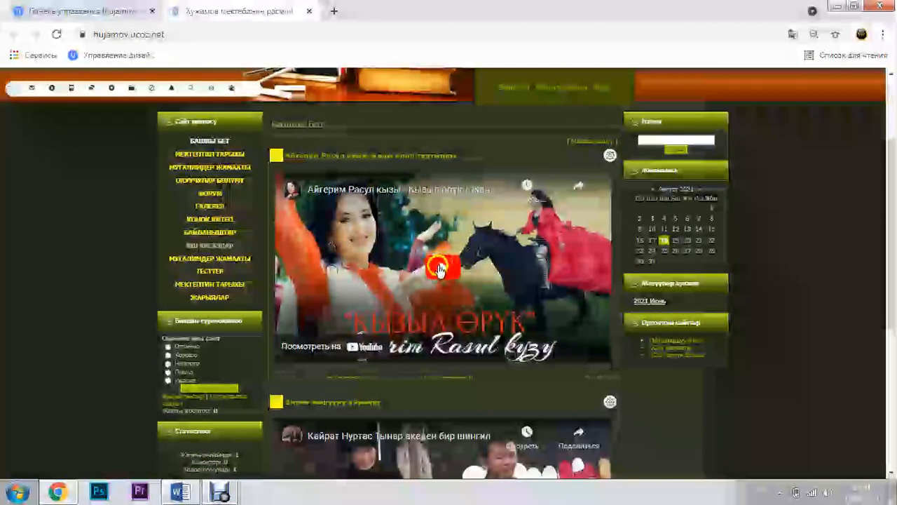
scroll(438, 295, "down", 3)
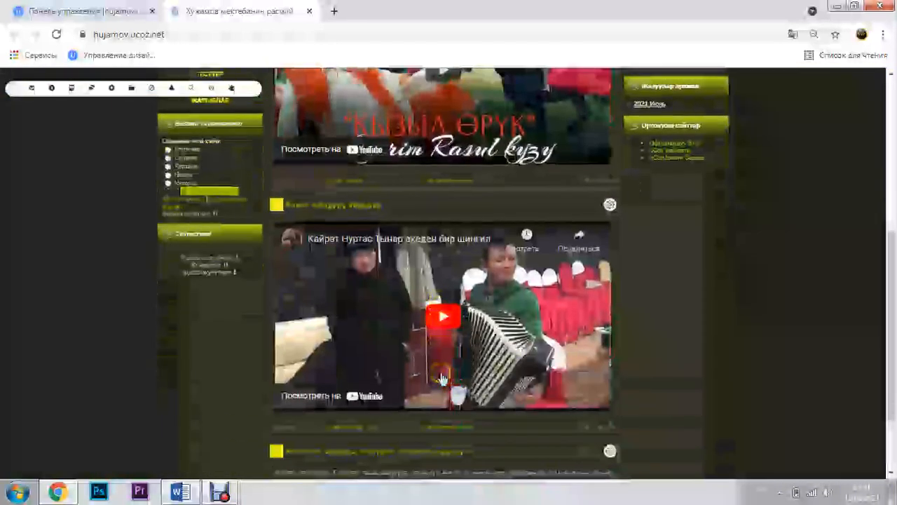
scroll(441, 378, "down", 2)
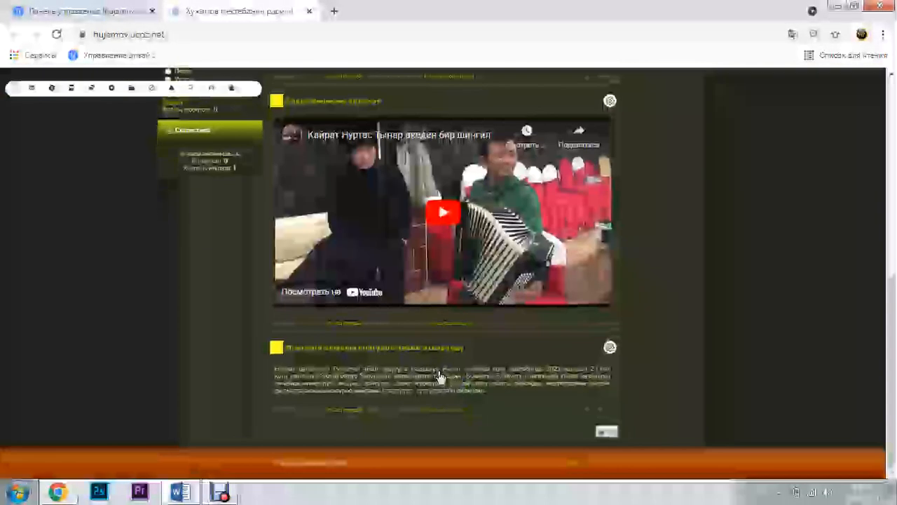
left_click_drag(275, 370, 480, 387)
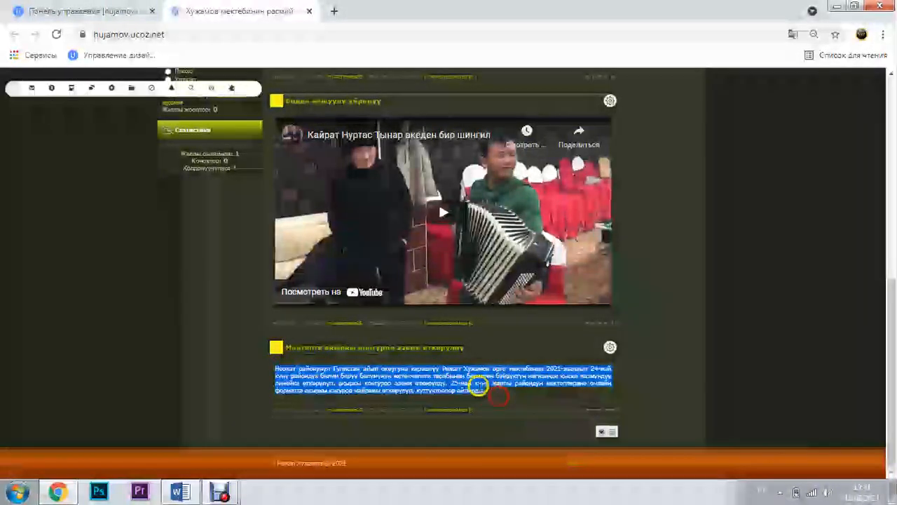
scroll(476, 385, "up", 3)
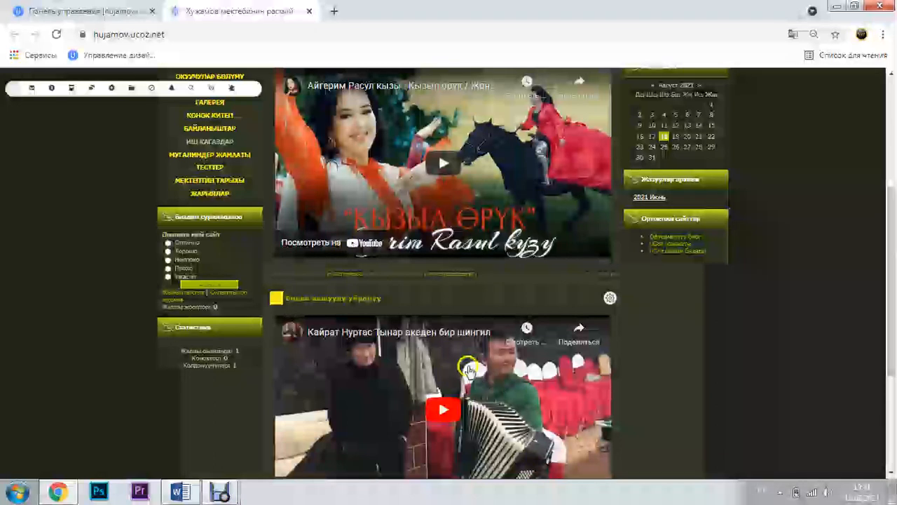
scroll(470, 372, "up", 3)
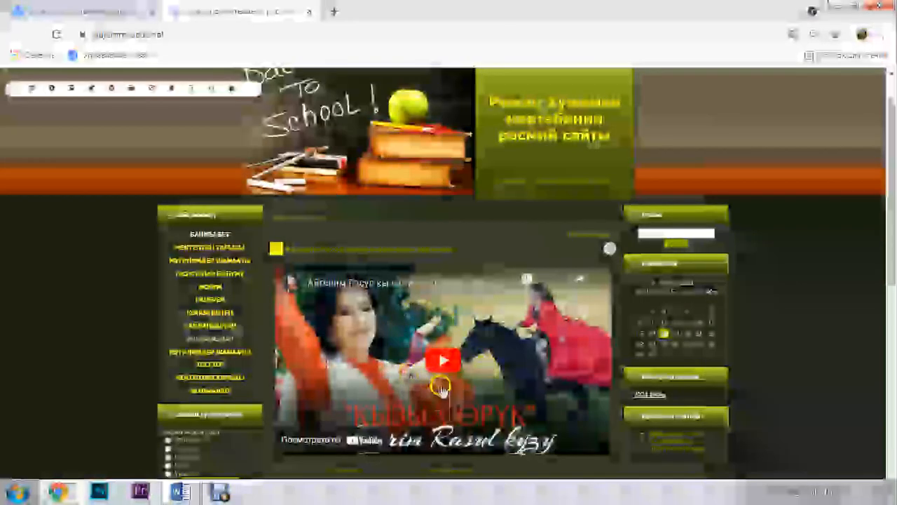
Play the first post's embedded YouTube video, pause and mute it, and close the suggested videos
left_click(443, 361)
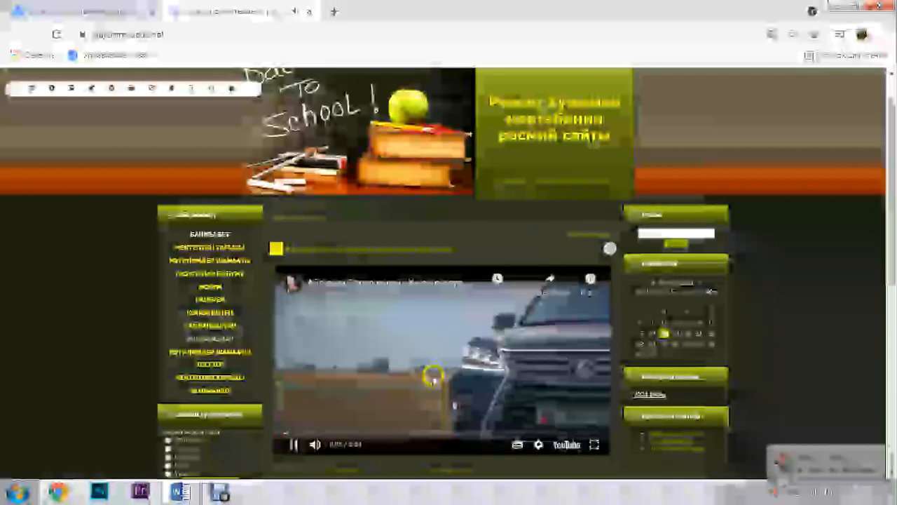
left_click(298, 440)
left_click(313, 433)
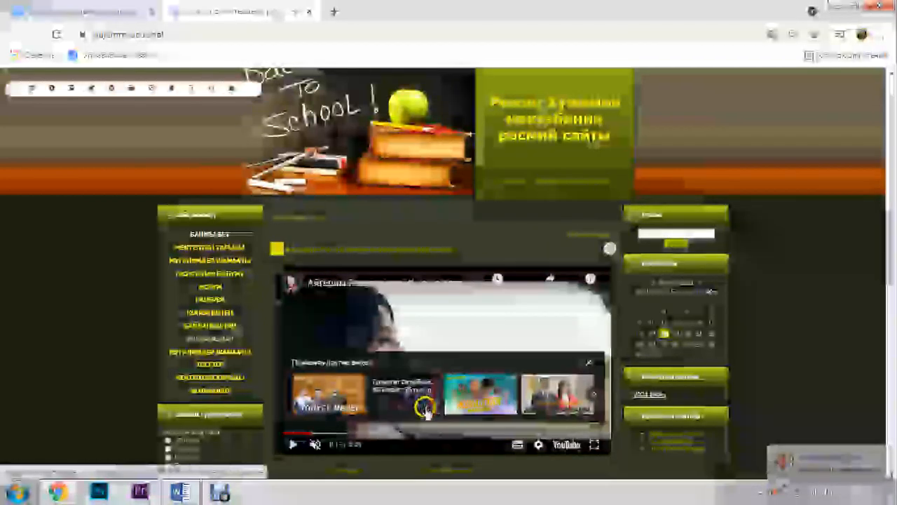
left_click(589, 364)
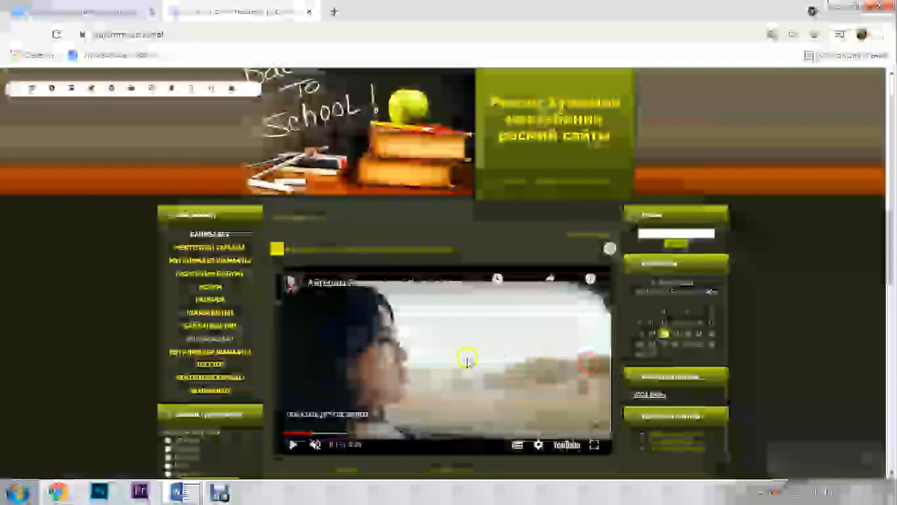
Resume the first post's video with the sound on and show it full screen
left_click(293, 444)
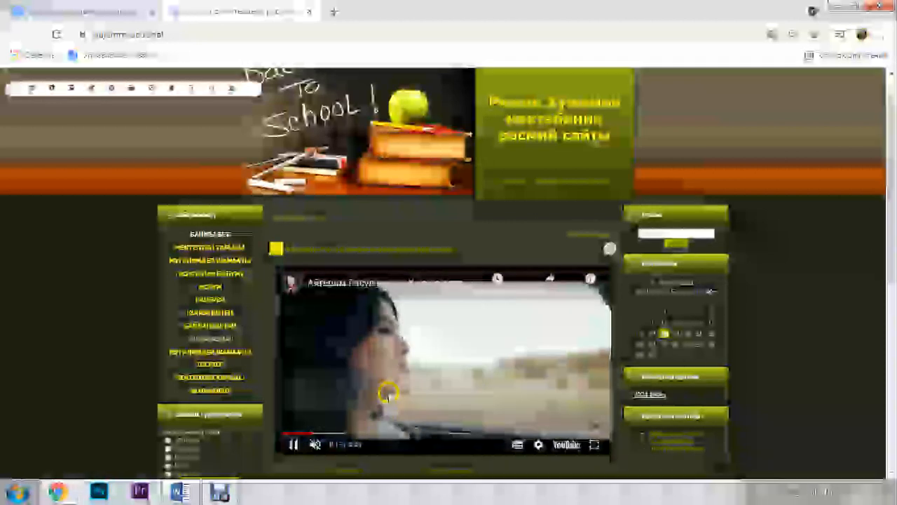
left_click(315, 444)
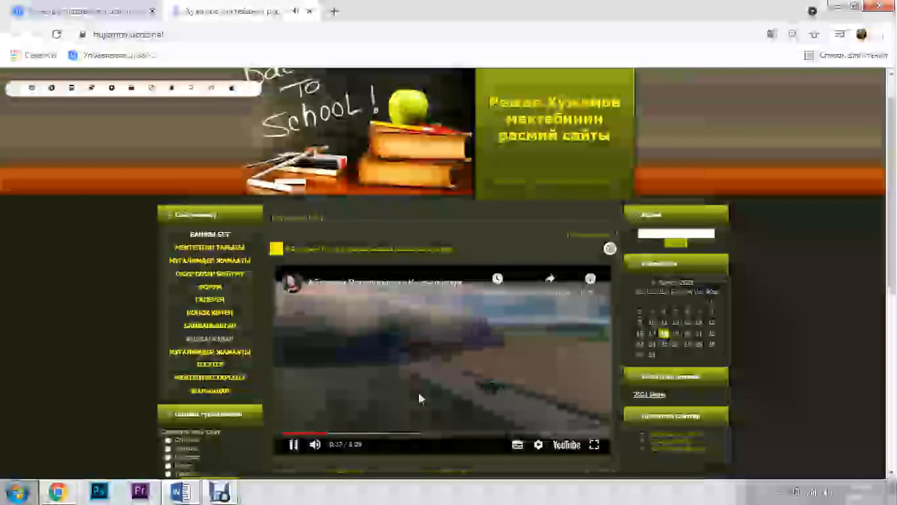
left_click(595, 443)
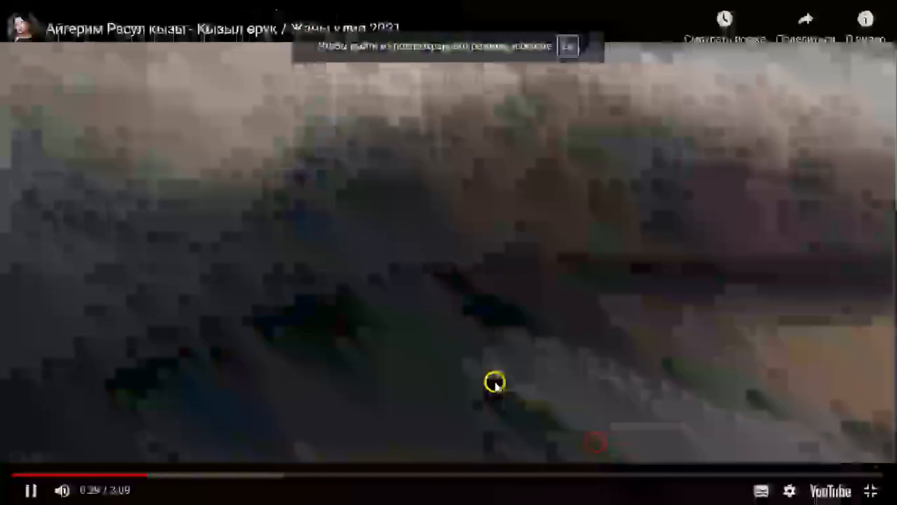